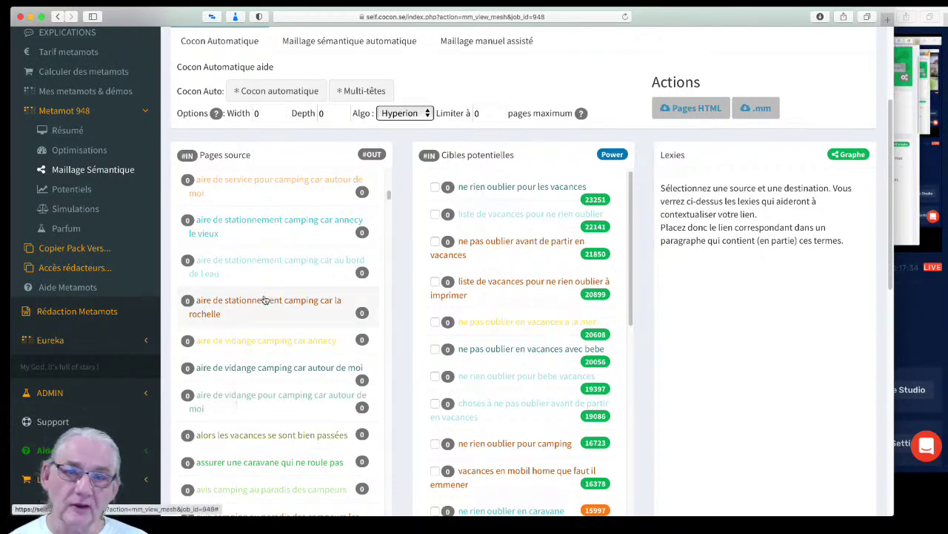
scroll(265, 299, "down", 1)
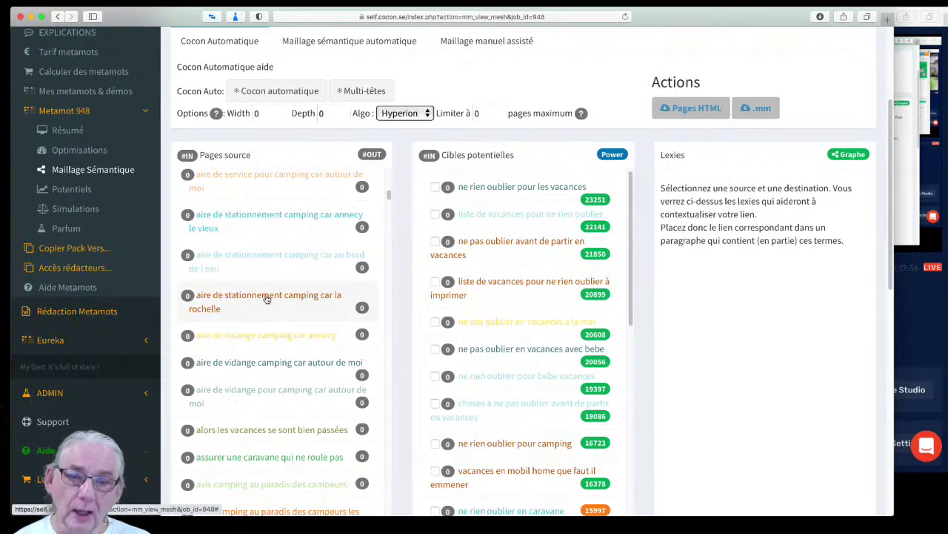
scroll(266, 299, "up", 1)
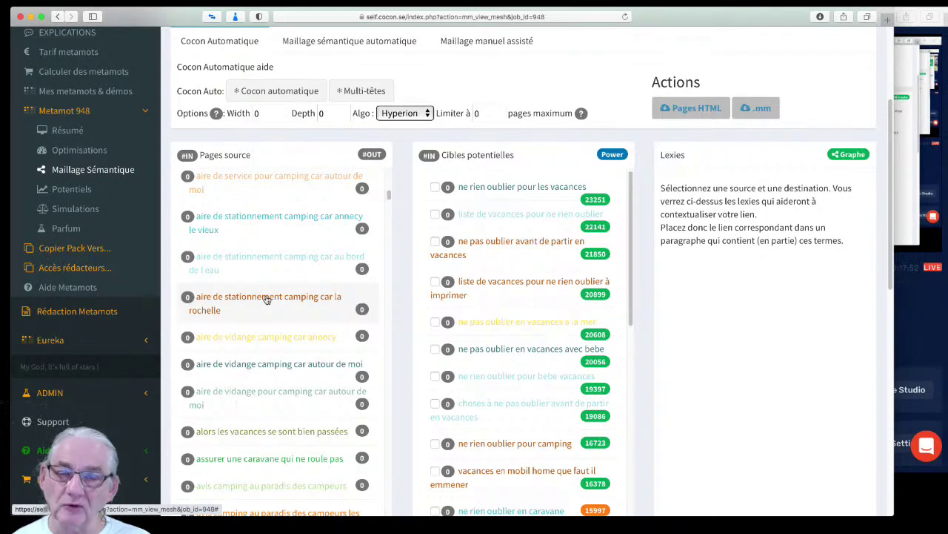
scroll(732, 342, "down", 1)
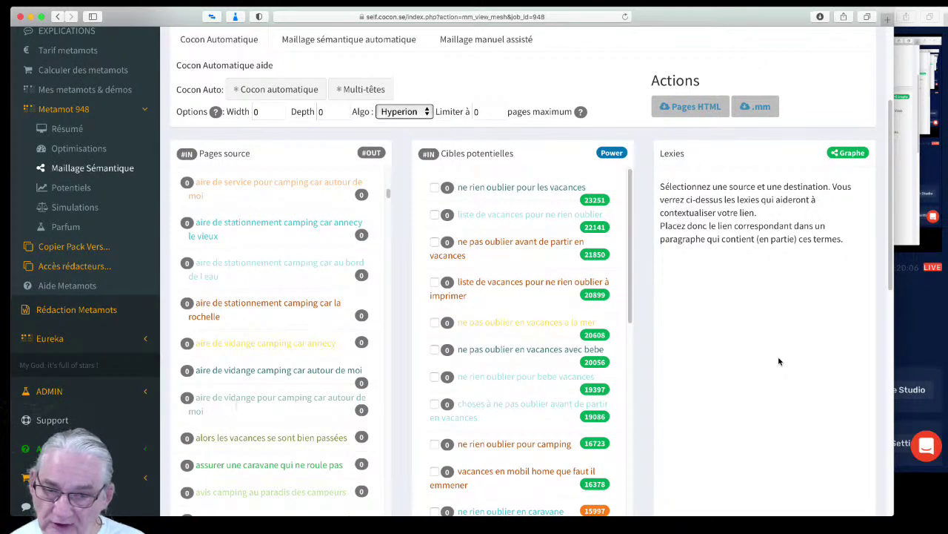
scroll(779, 361, "up", 1)
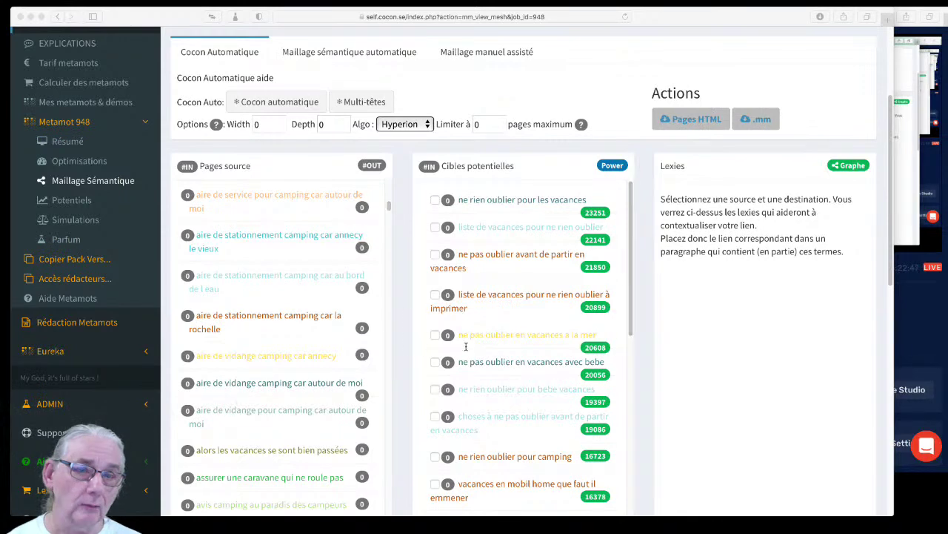
Select "vacances au camping" as the source page in the Pages source list.
left_click(412, 330)
scroll(388, 206, "down", 15)
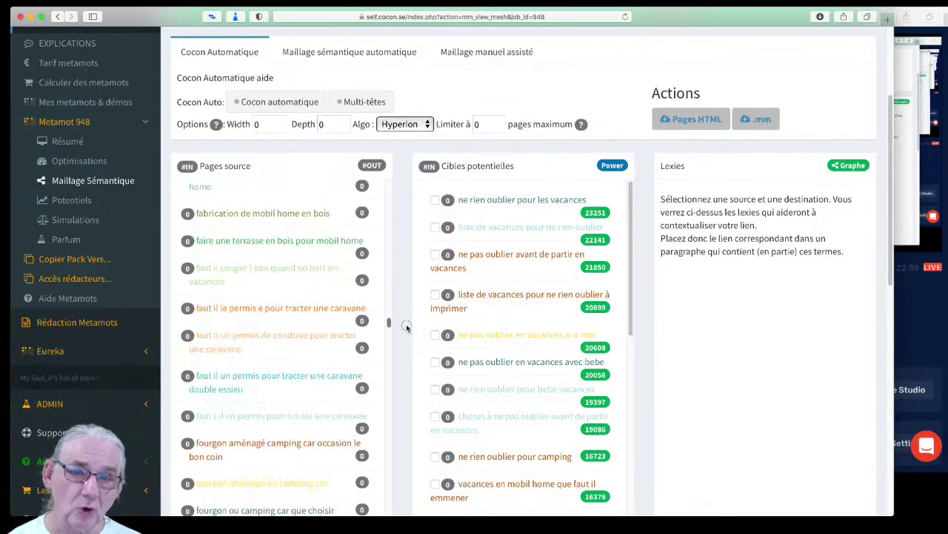
left_click_drag(389, 324, 403, 532)
scroll(282, 348, "down", 10)
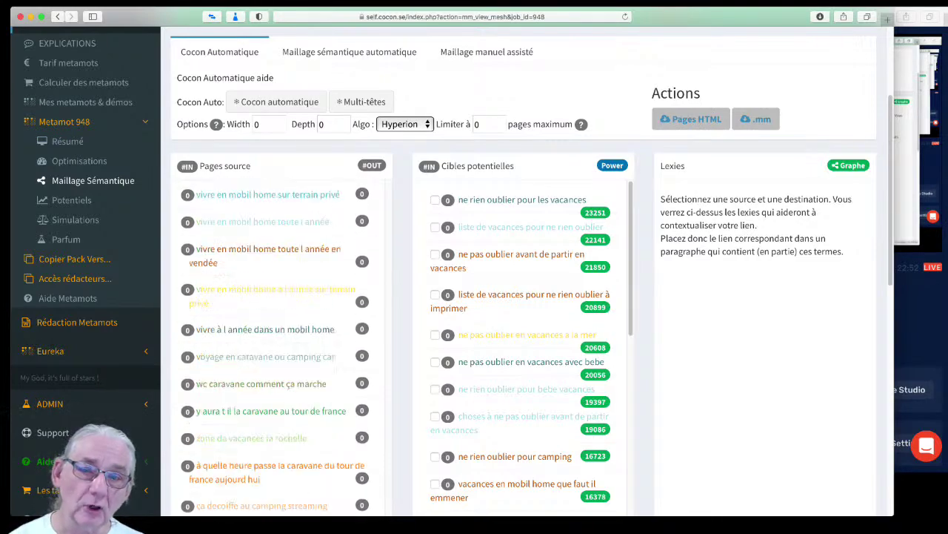
scroll(355, 387, "down", 10)
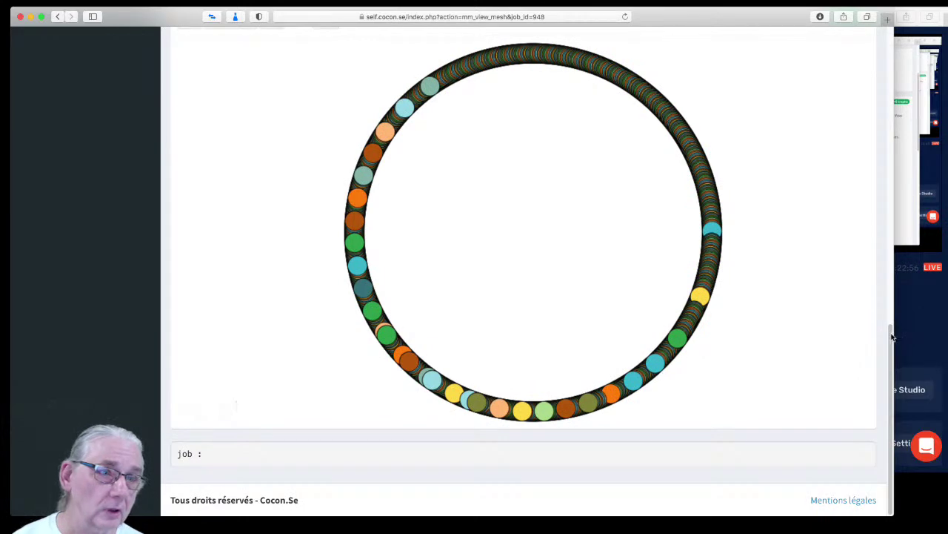
left_click_drag(887, 334, 912, 149)
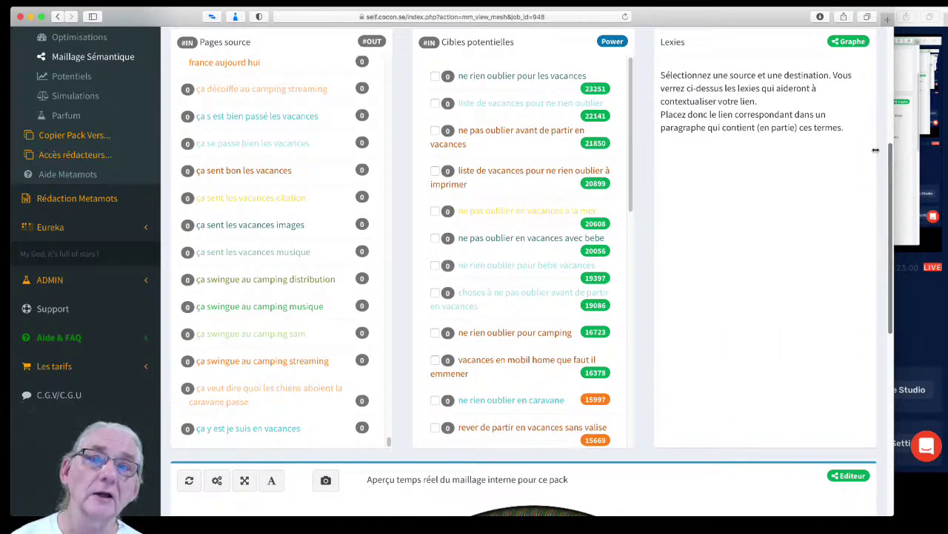
scroll(261, 226, "up", 2)
scroll(262, 226, "up", 10)
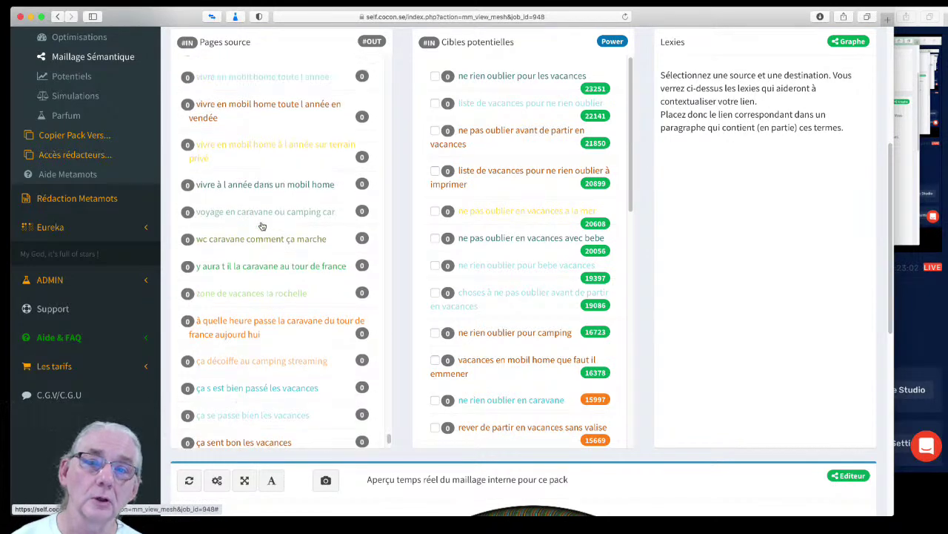
scroll(262, 226, "up", 10)
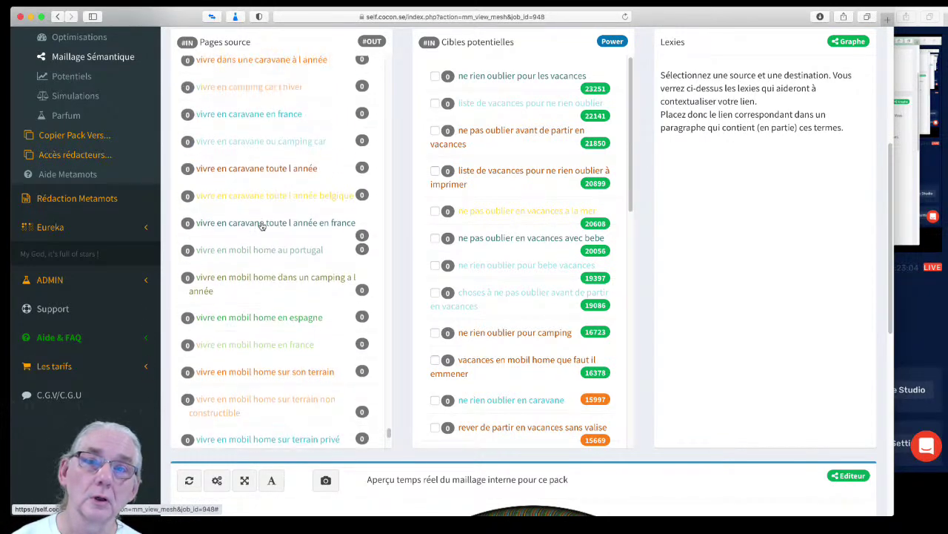
scroll(261, 226, "up", 10)
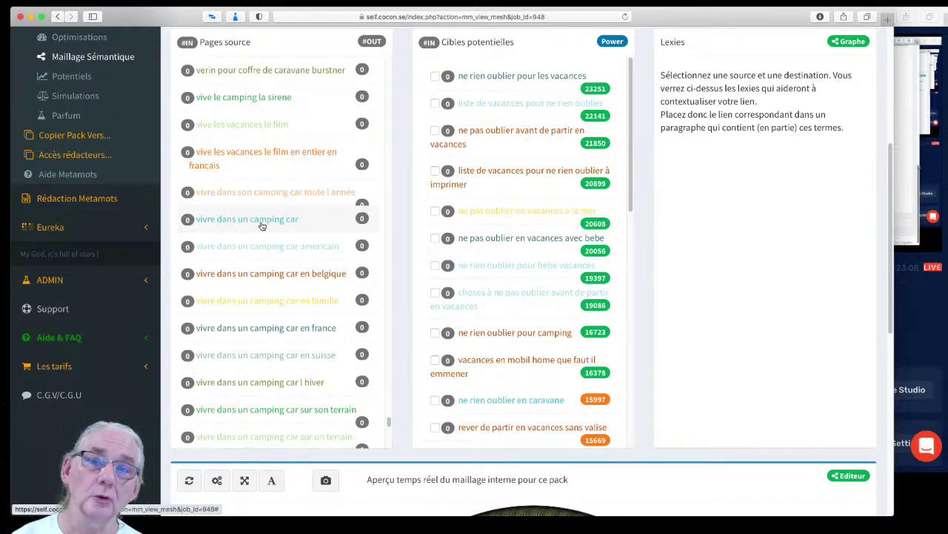
scroll(299, 278, "up", 3)
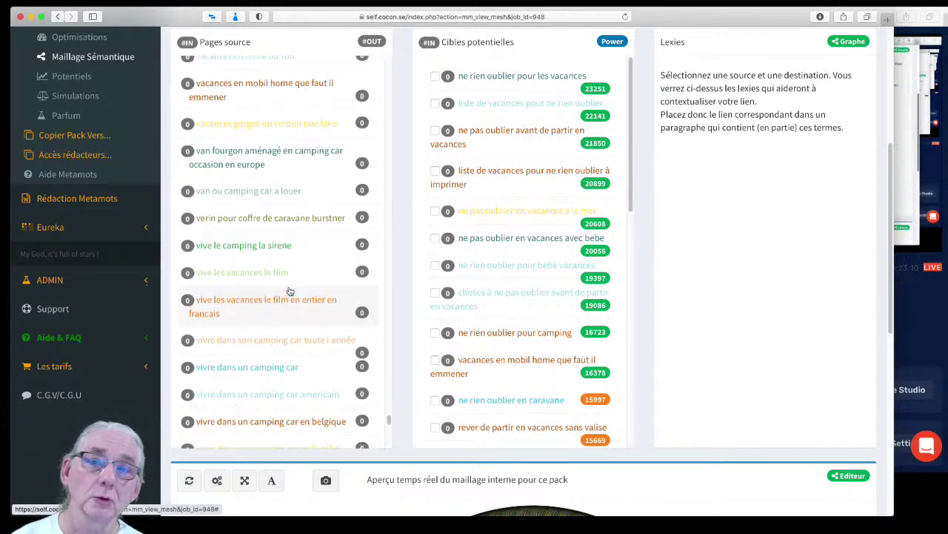
scroll(299, 278, "up", 5)
scroll(289, 291, "up", 3)
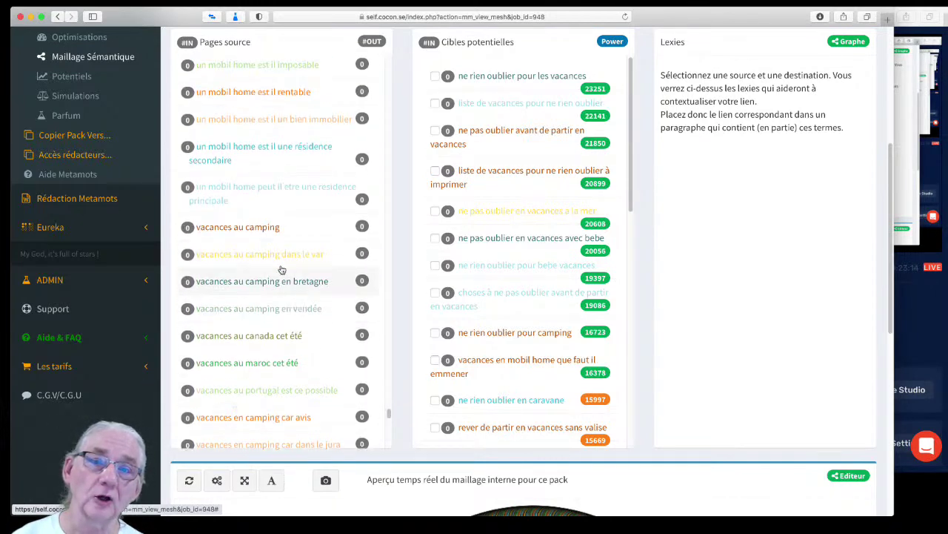
left_click(264, 232)
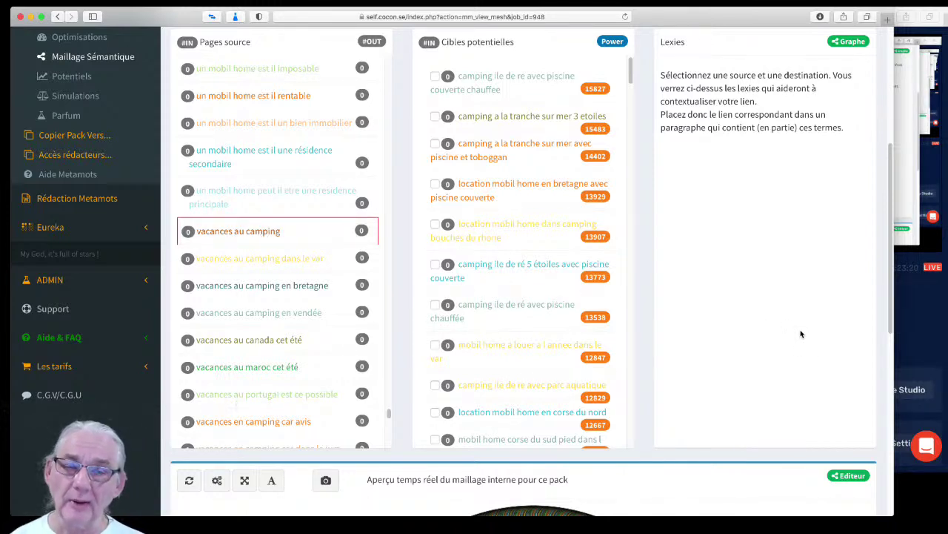
Set the automatic cocoon's algorithm to Zeus v2.2.
scroll(803, 335, "up", 1)
scroll(801, 334, "up", 1)
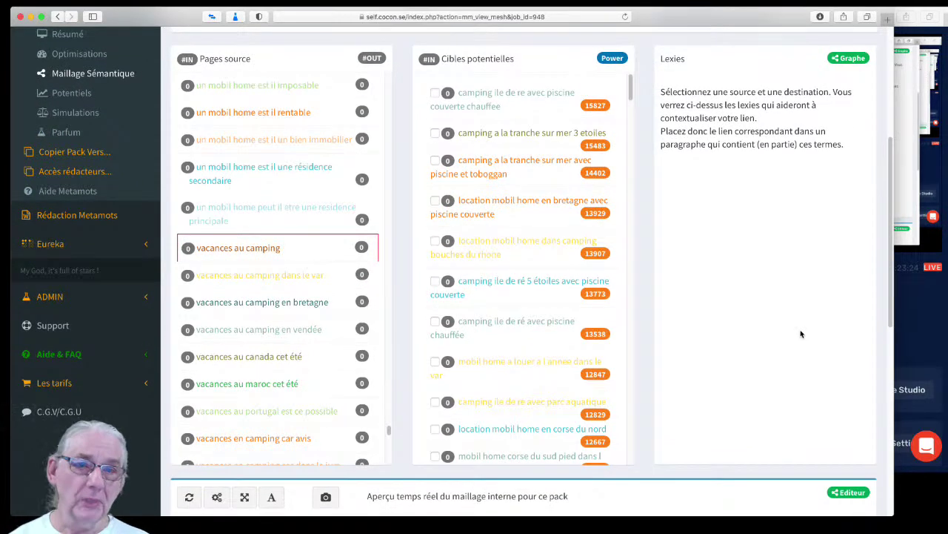
scroll(801, 334, "up", 1)
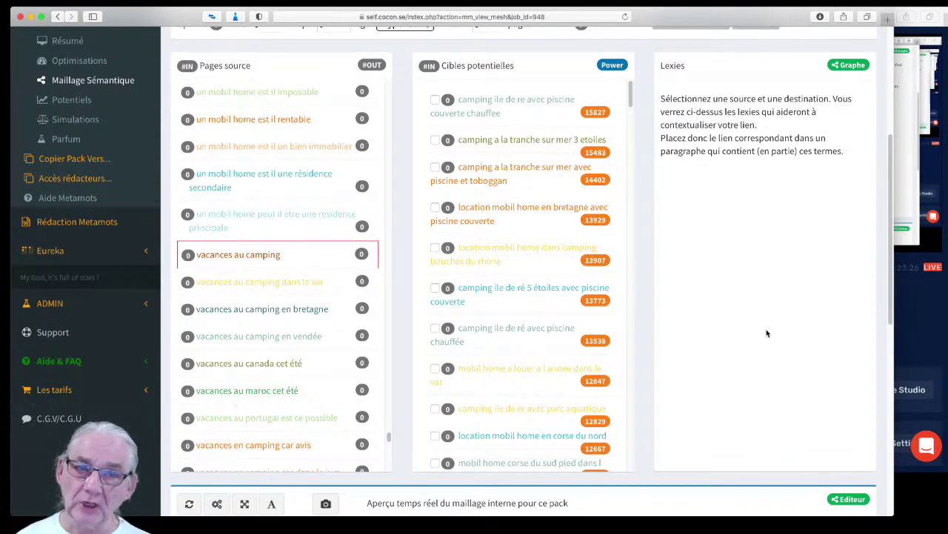
scroll(767, 334, "up", 10)
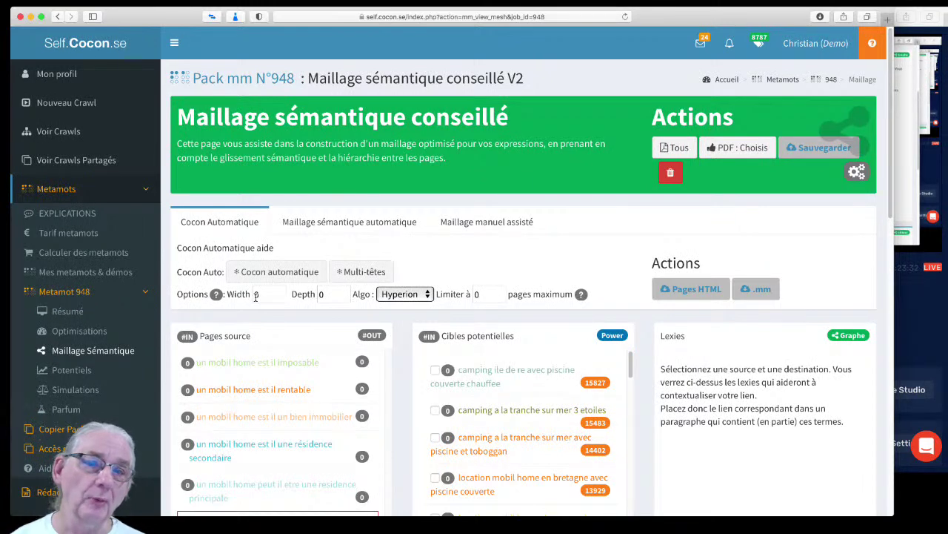
left_click(417, 297)
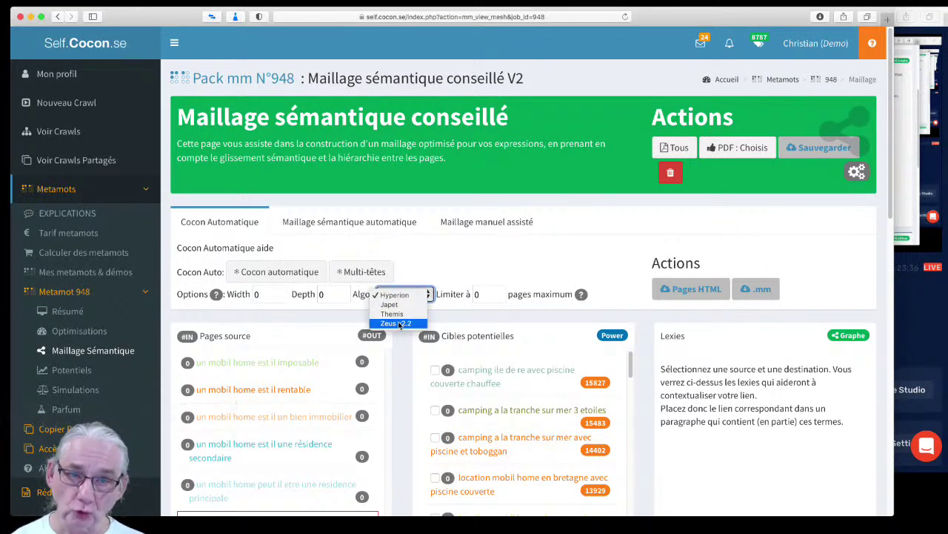
left_click(399, 324)
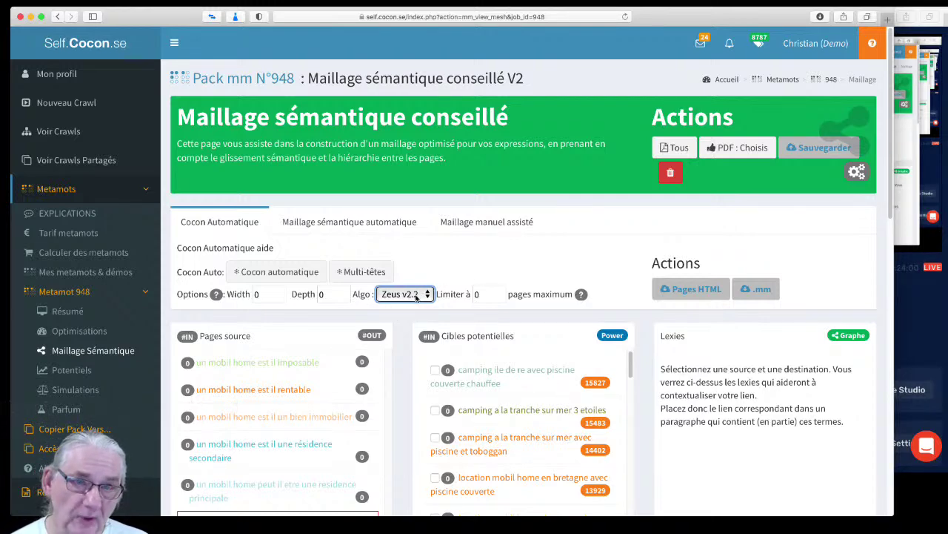
left_click(256, 295)
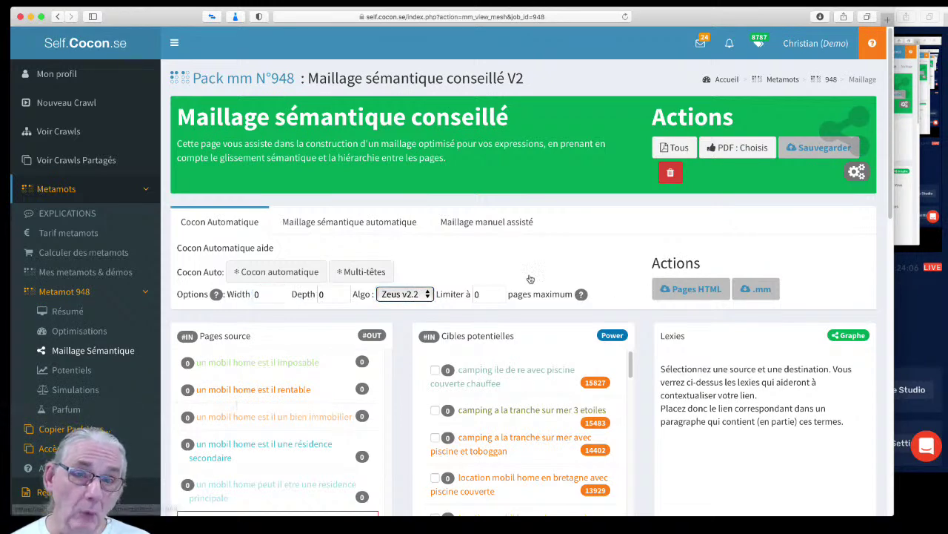
Generate the automatic cocoon from the selected source page and dismiss the completion message.
left_click(261, 271)
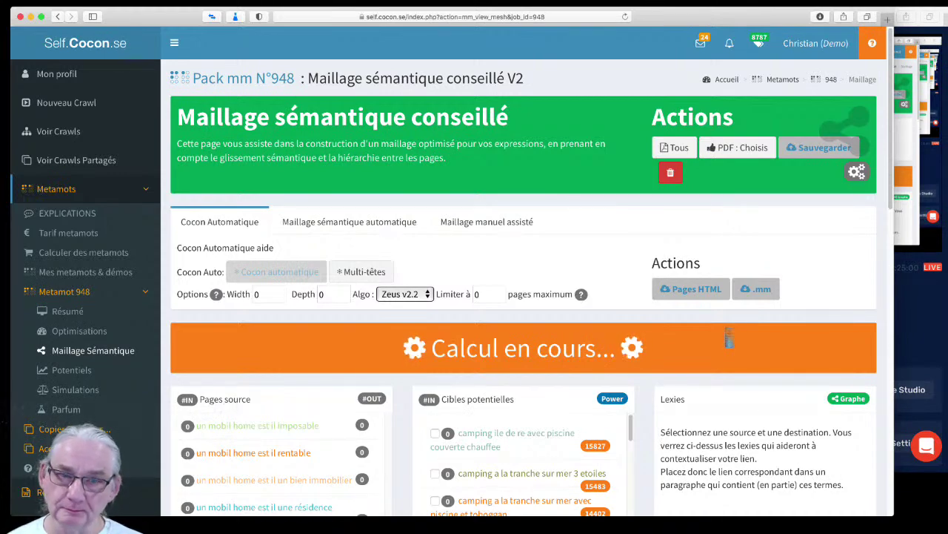
scroll(729, 338, "down", 5)
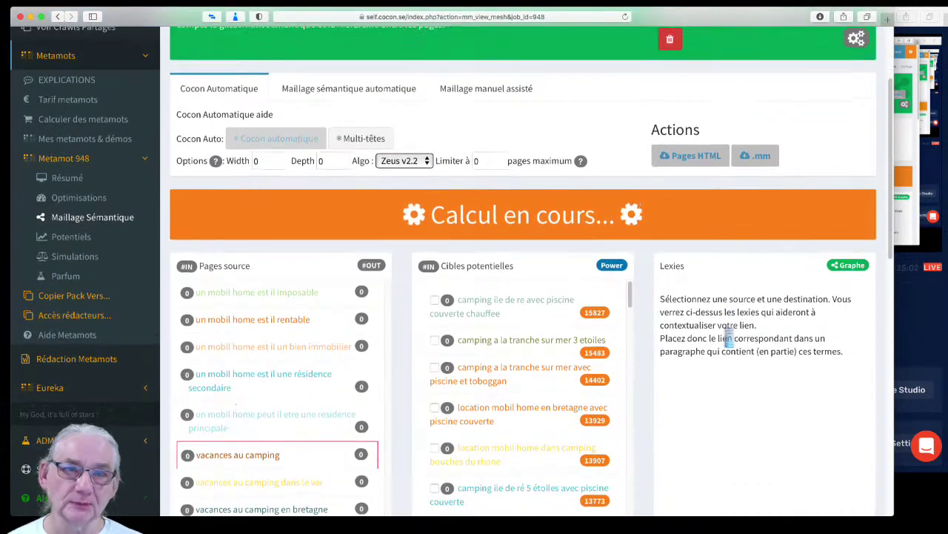
scroll(519, 215, "down", 1)
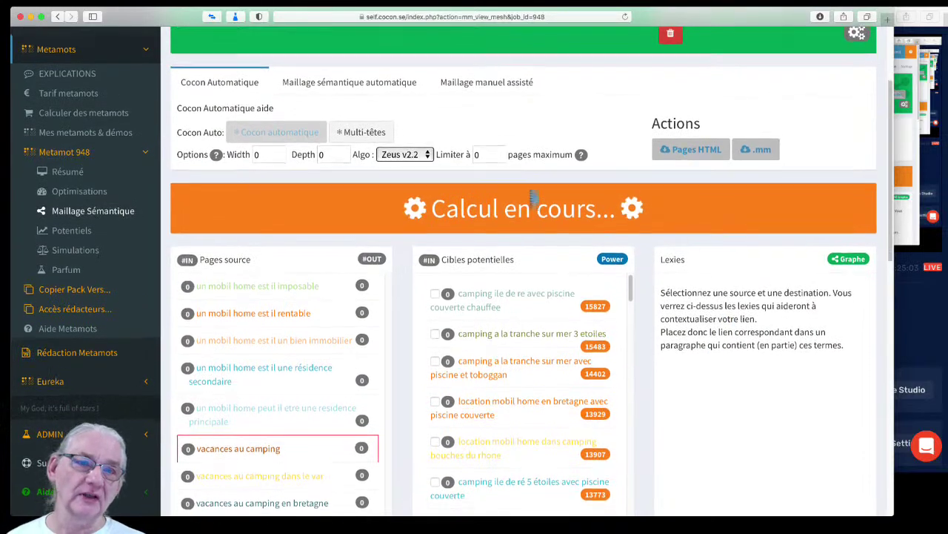
left_click(486, 156)
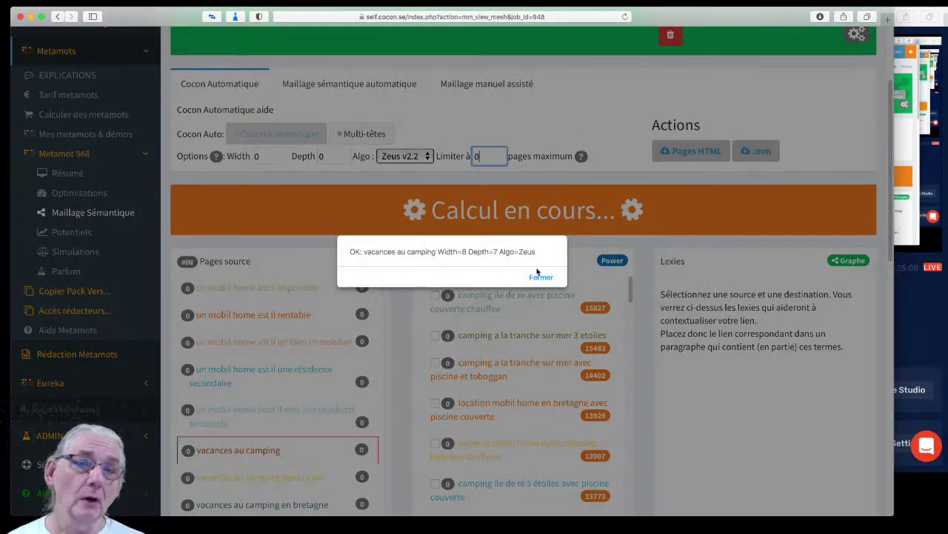
left_click(541, 276)
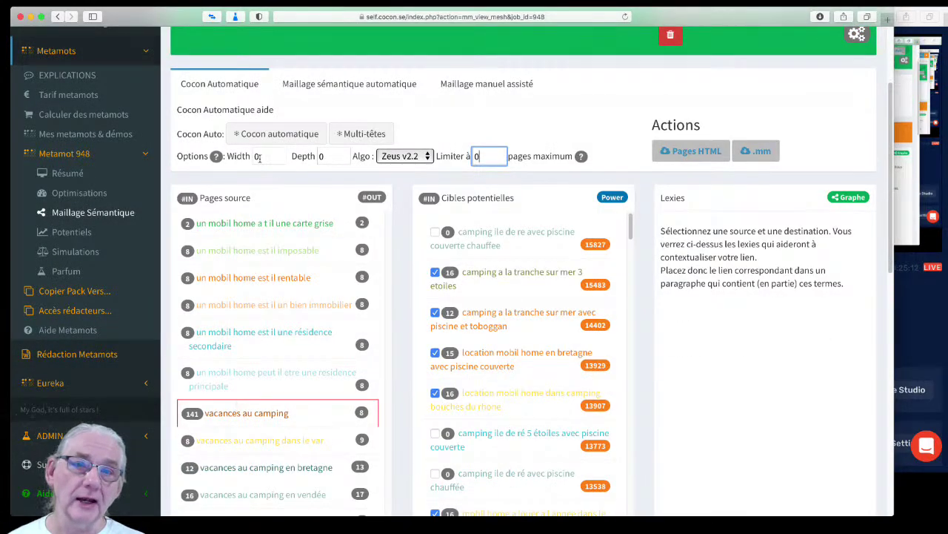
Run the force-directed layout on the real-time internal linking graph, and spread its overlapping nodes apart.
left_click(333, 157)
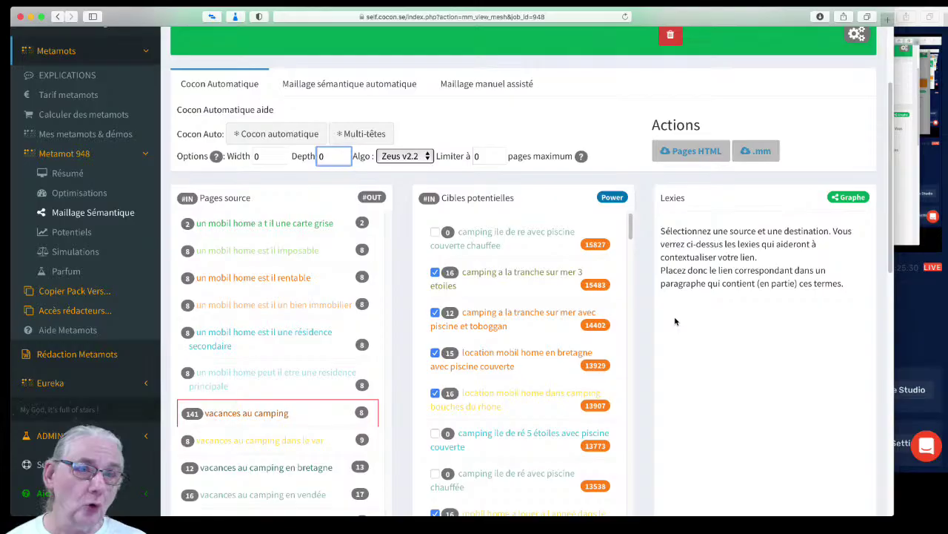
scroll(675, 320, "down", 5)
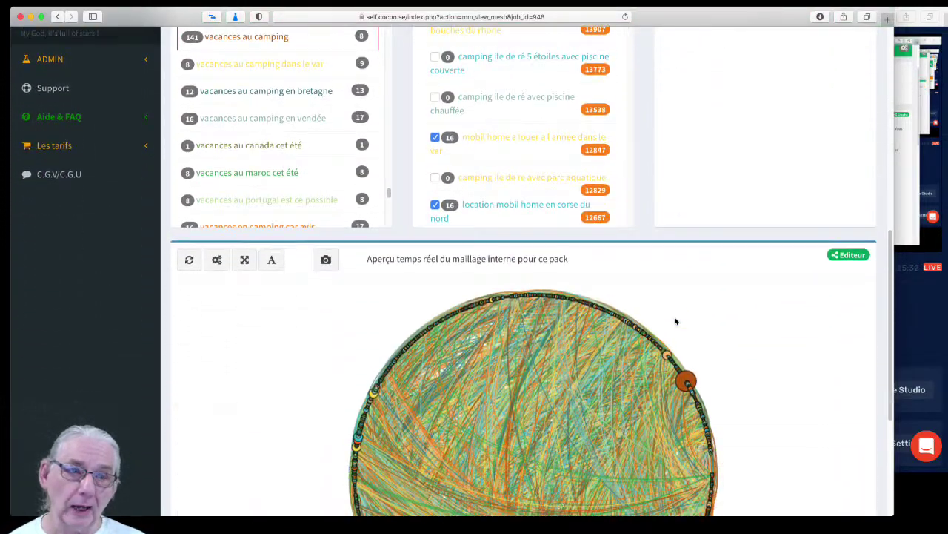
left_click_drag(892, 420, 897, 481)
left_click(216, 89)
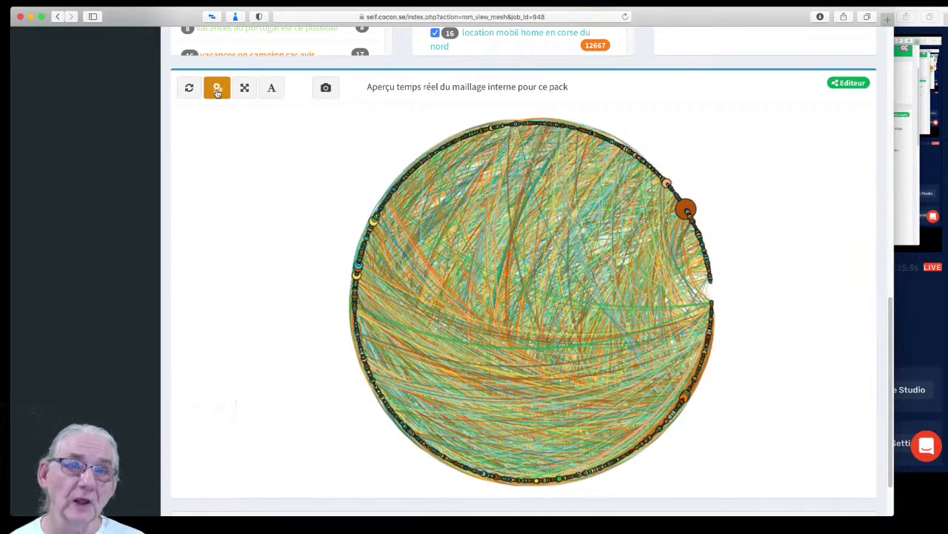
left_click(217, 93)
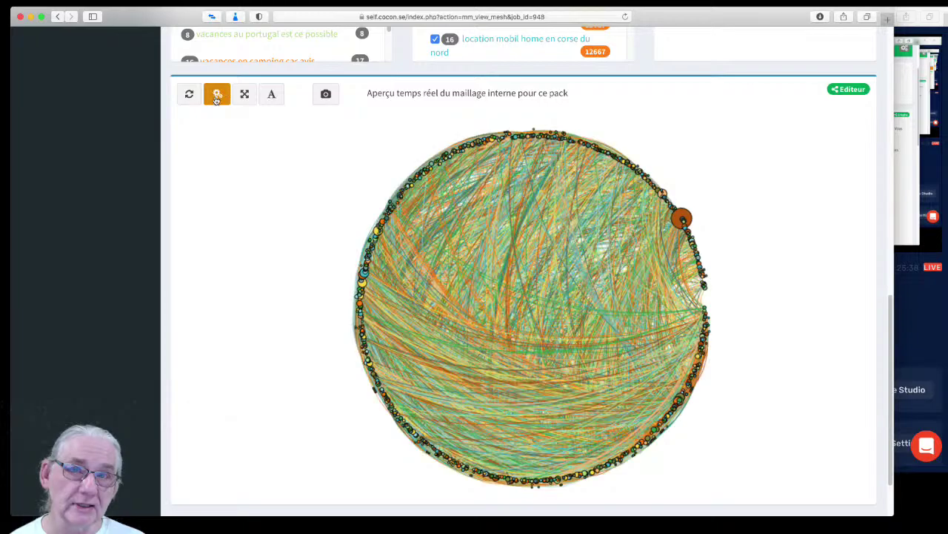
left_click(224, 92)
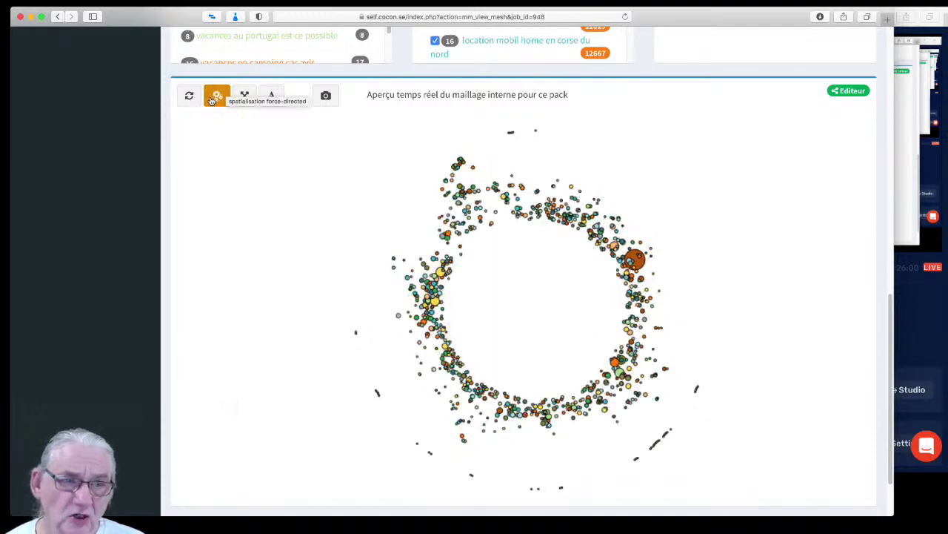
left_click(245, 96)
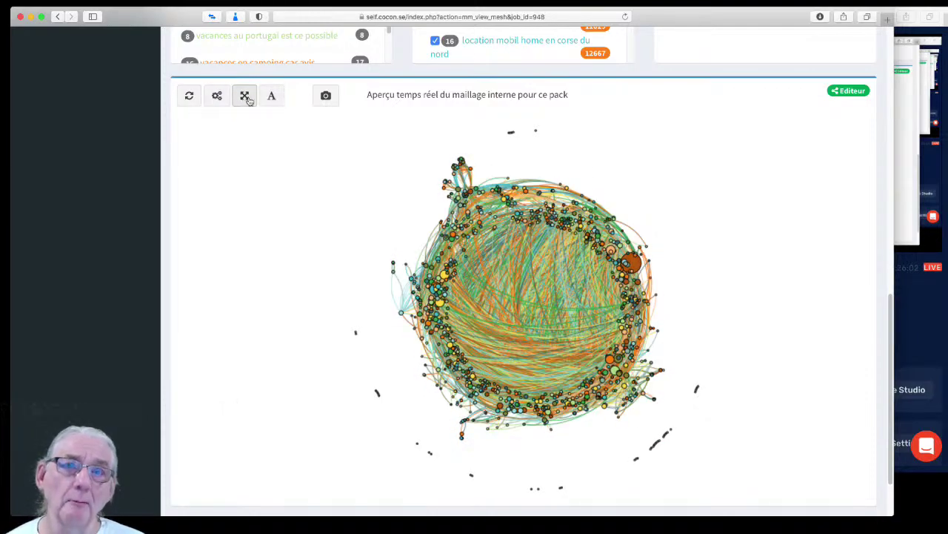
left_click(248, 98)
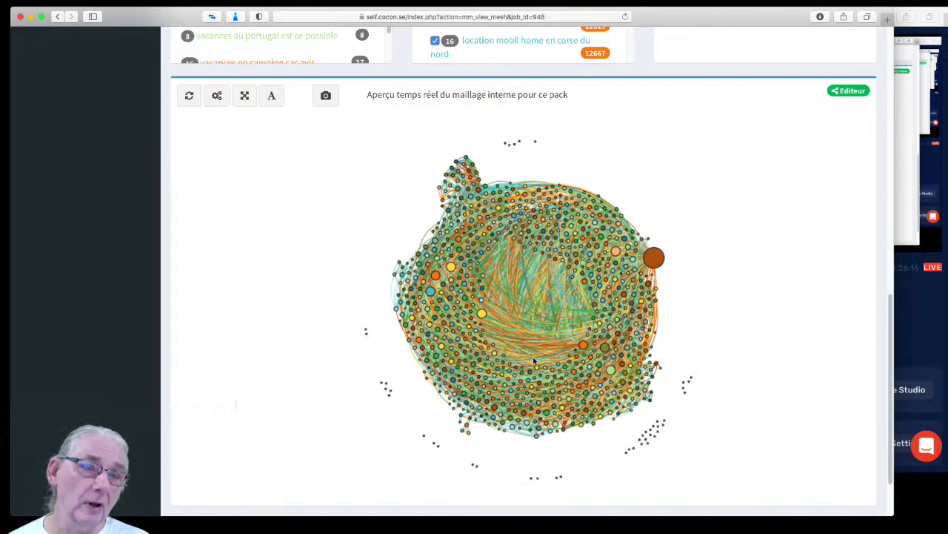
Rerun the force-directed layout on the linking graph for a few more seconds, and separate the nodes again.
left_click(215, 97)
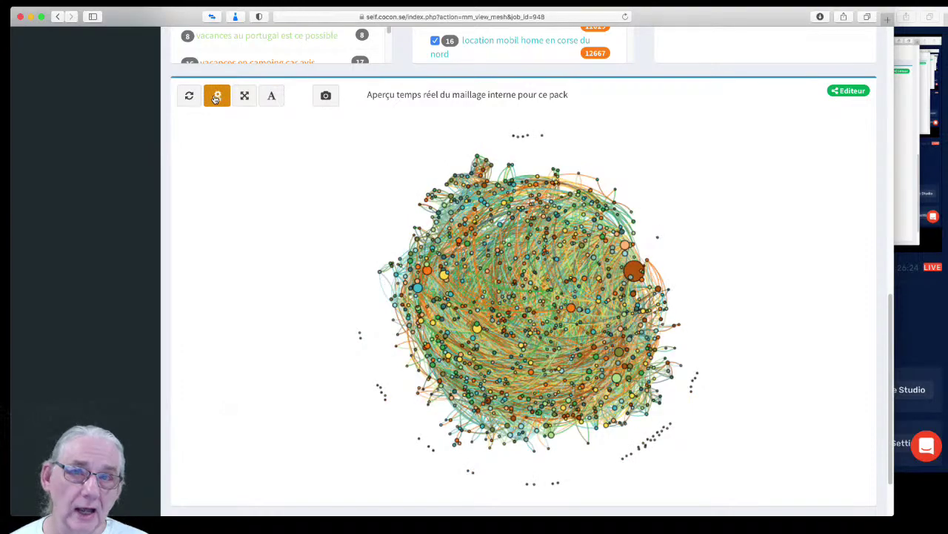
left_click(217, 96)
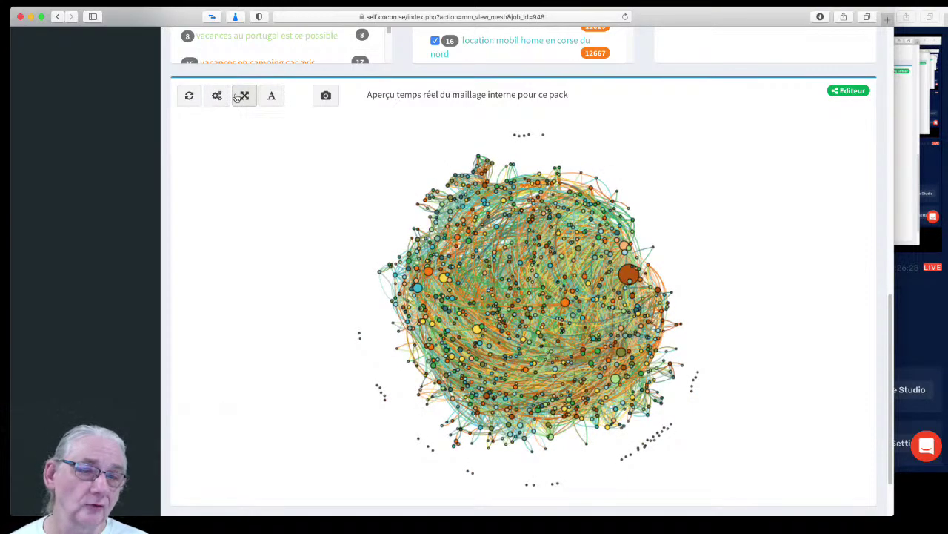
left_click(241, 97)
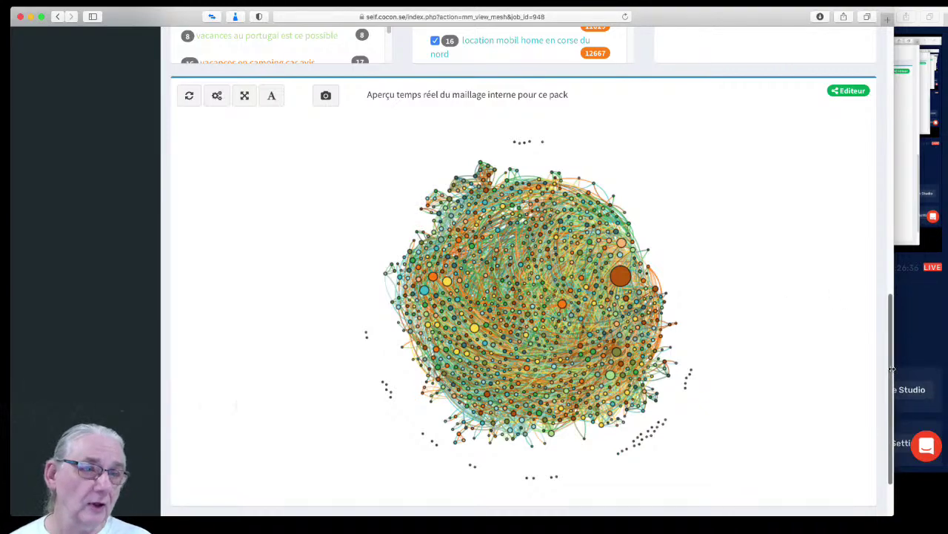
Limit the automatic cocoon to a maximum of 100 pages.
left_click_drag(892, 368, 892, 128)
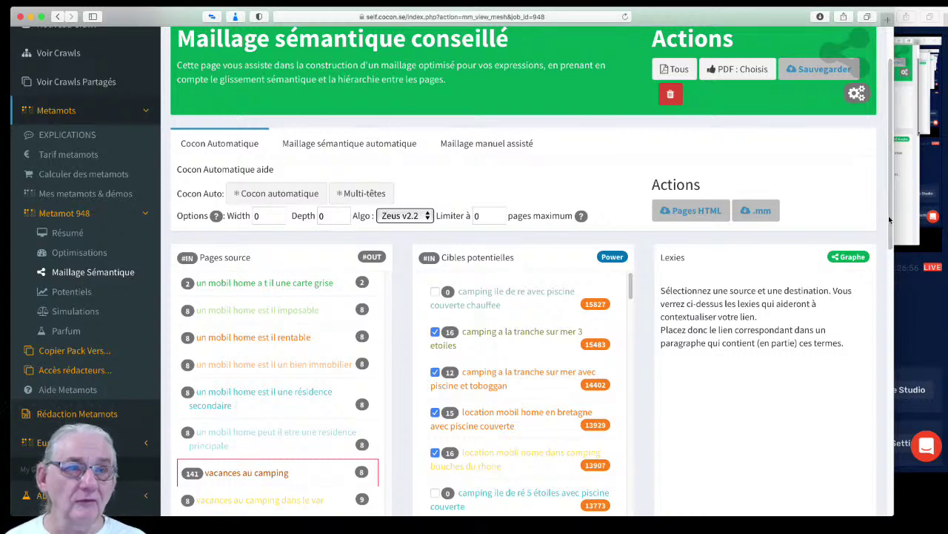
left_click(756, 211)
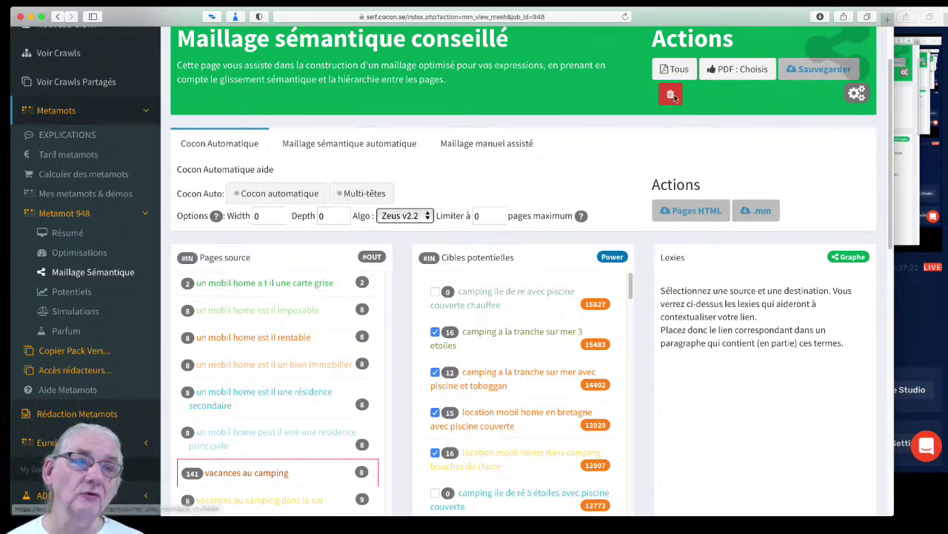
scroll(707, 89, "down", 1)
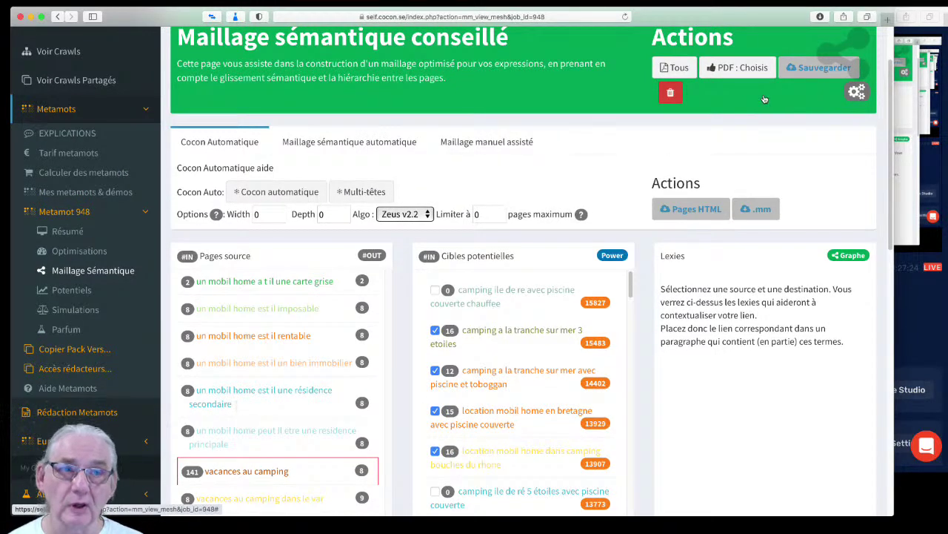
scroll(768, 129, "up", 1)
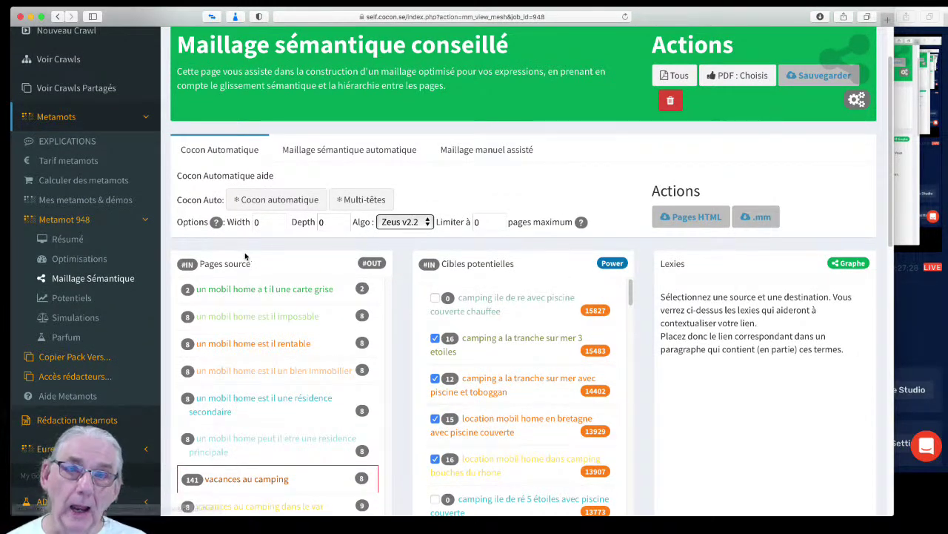
left_click(495, 225)
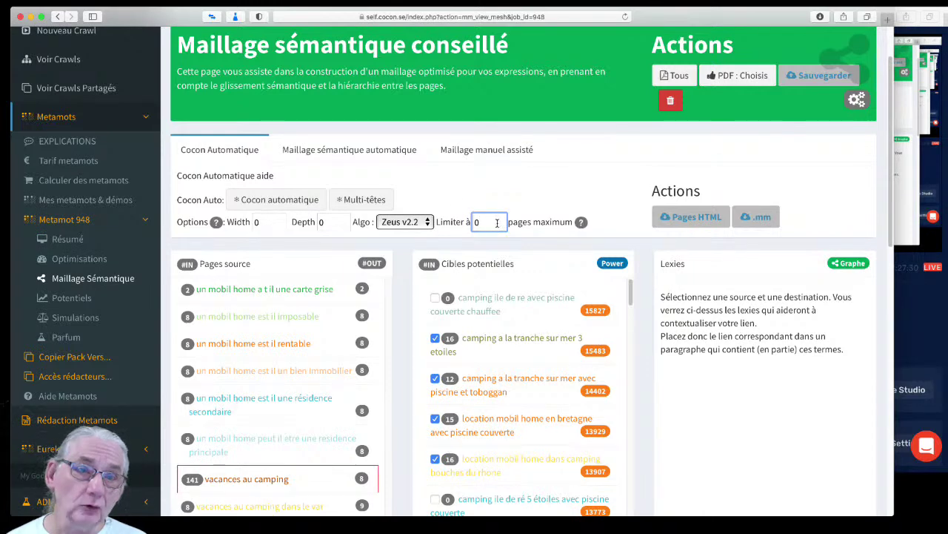
key("BackSpace")
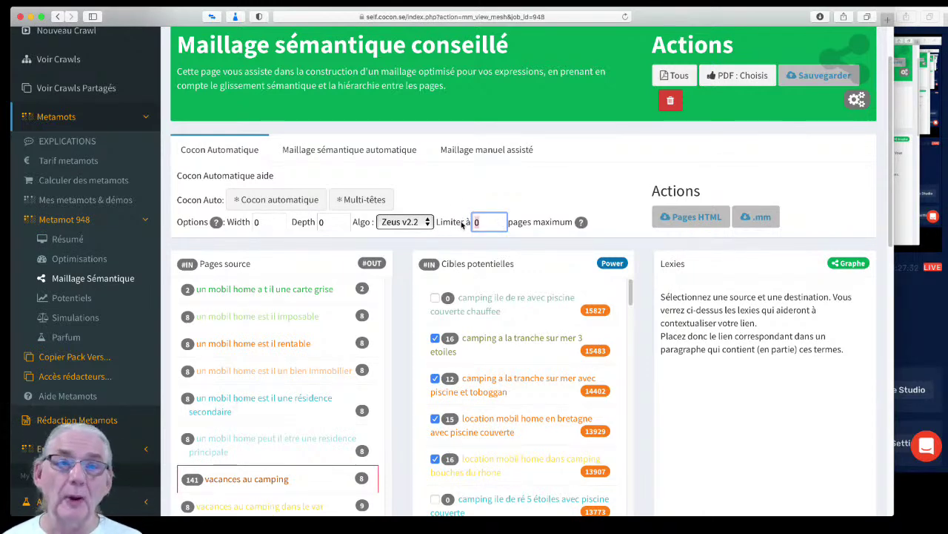
type("100")
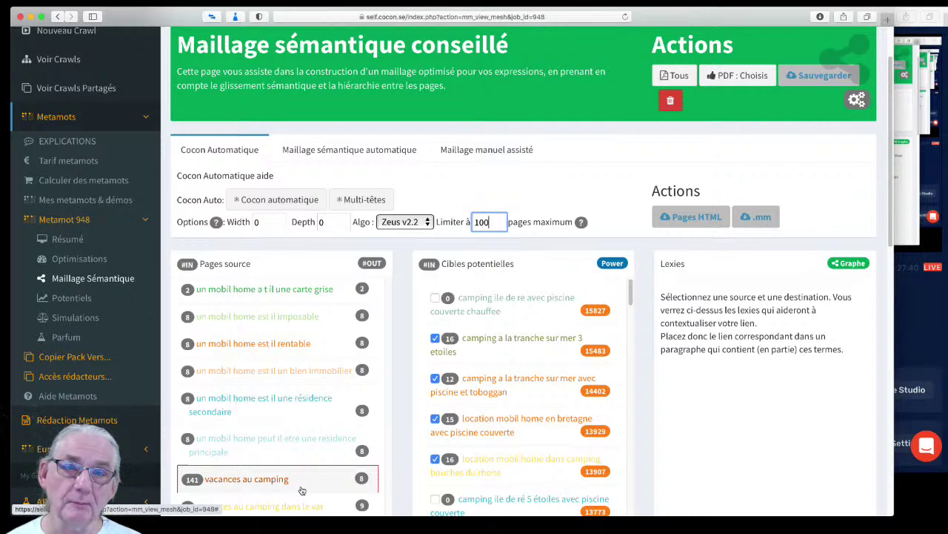
Generate the automatic cocoon from the "vacances au camping" source page and close the completion message.
left_click(300, 201)
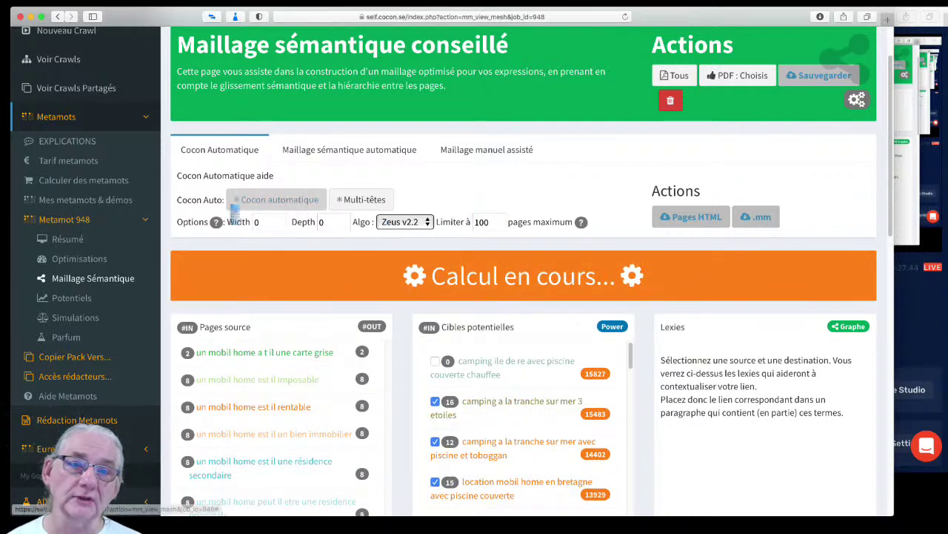
scroll(327, 268, "up", 1)
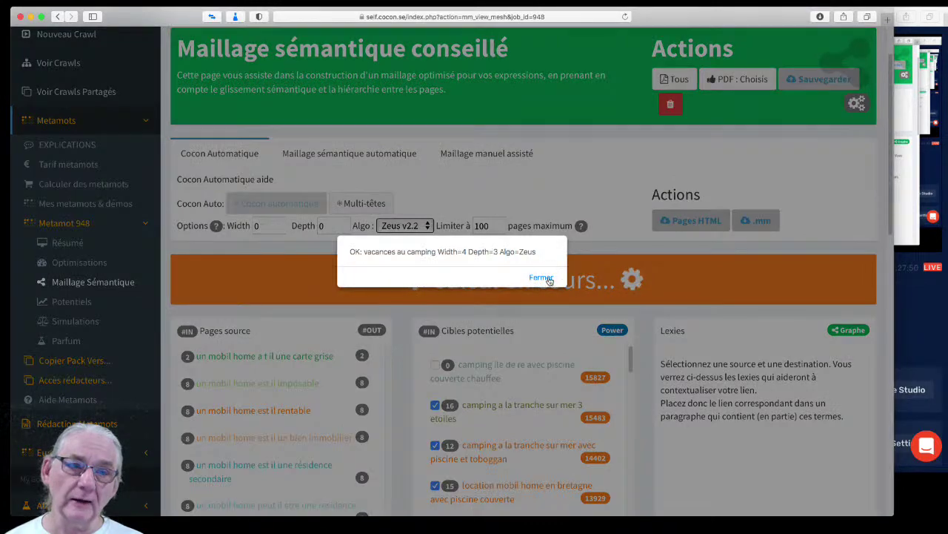
left_click(546, 277)
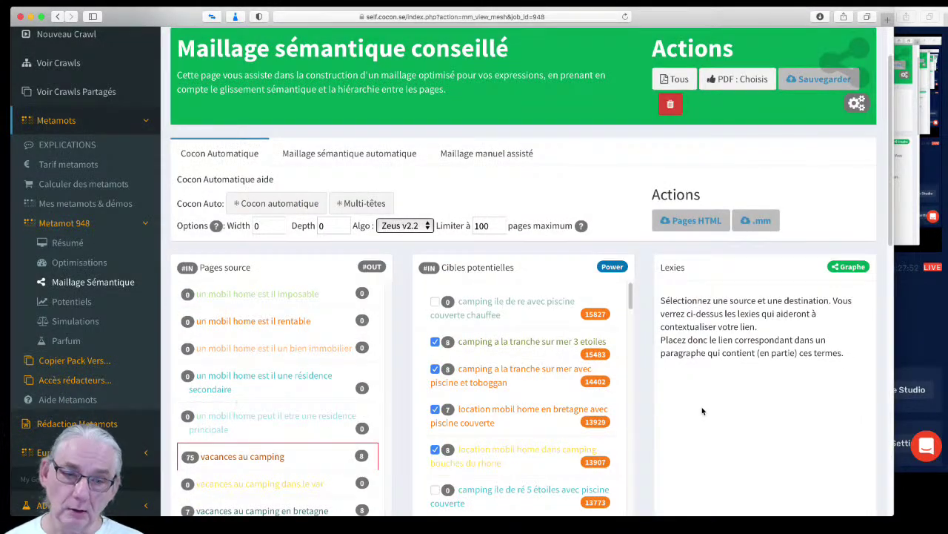
Run the force-directed layout on the new cocoon's real-time linking graph, and spread its overlapping nodes apart.
scroll(703, 411, "down", 5)
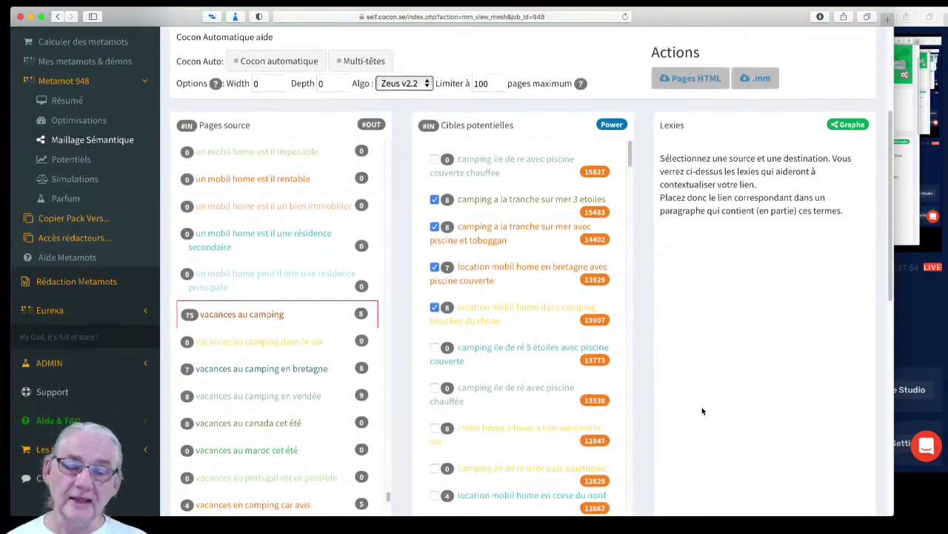
scroll(703, 411, "down", 2)
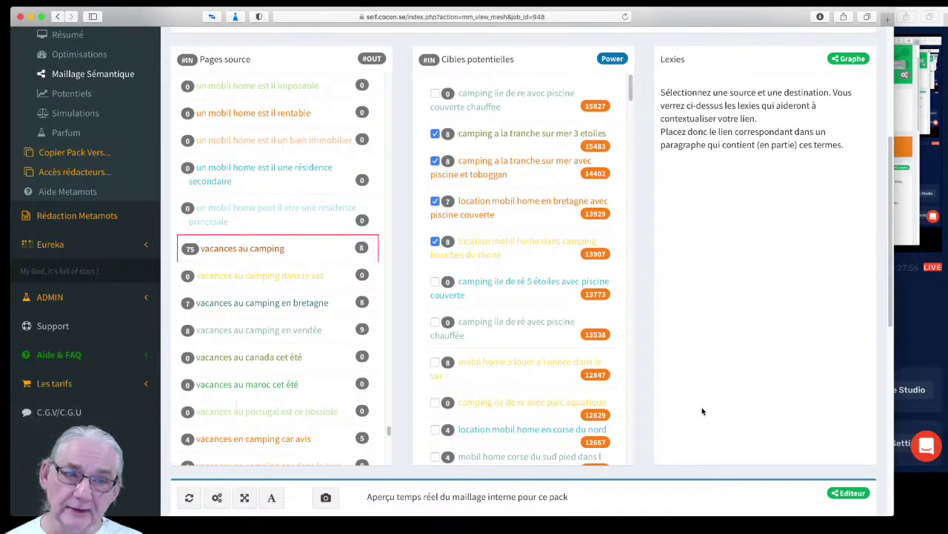
scroll(703, 412, "down", 4)
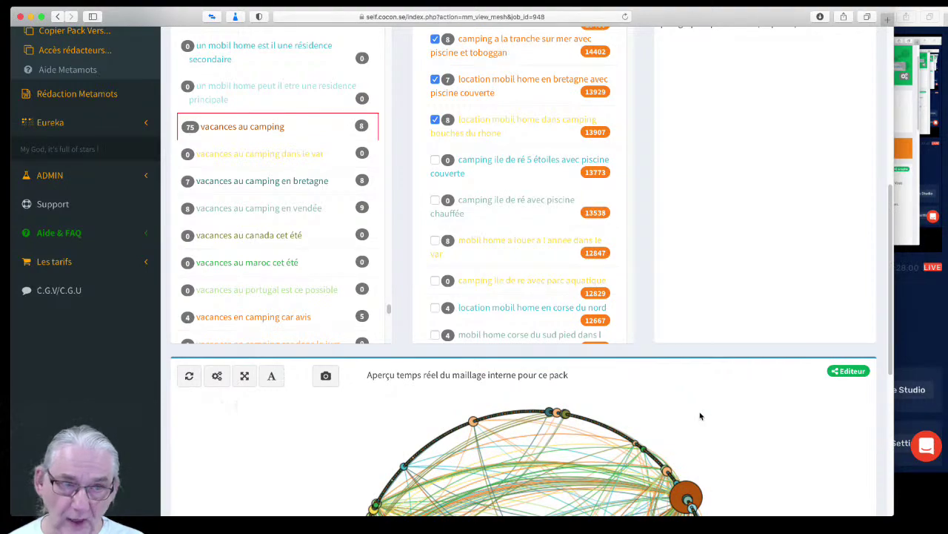
left_click_drag(890, 285, 896, 408)
left_click(216, 72)
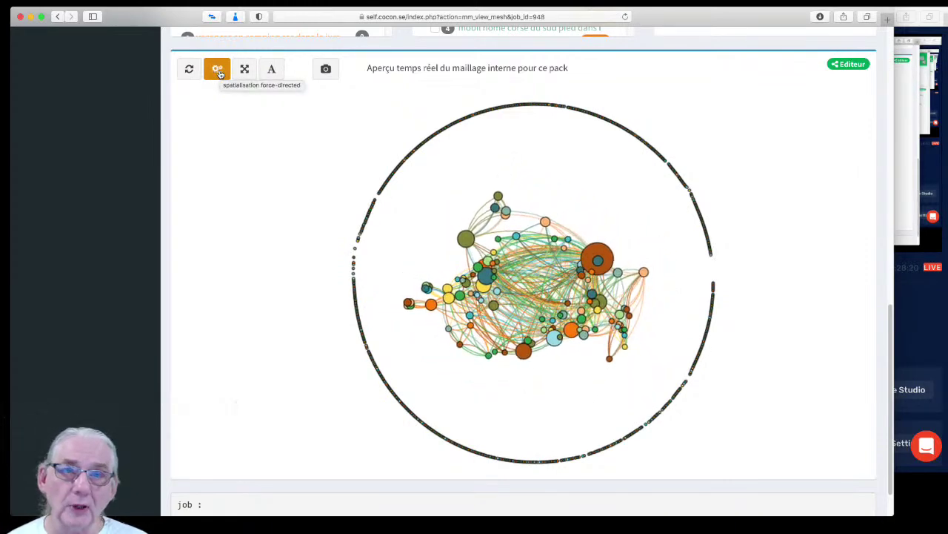
left_click(219, 71)
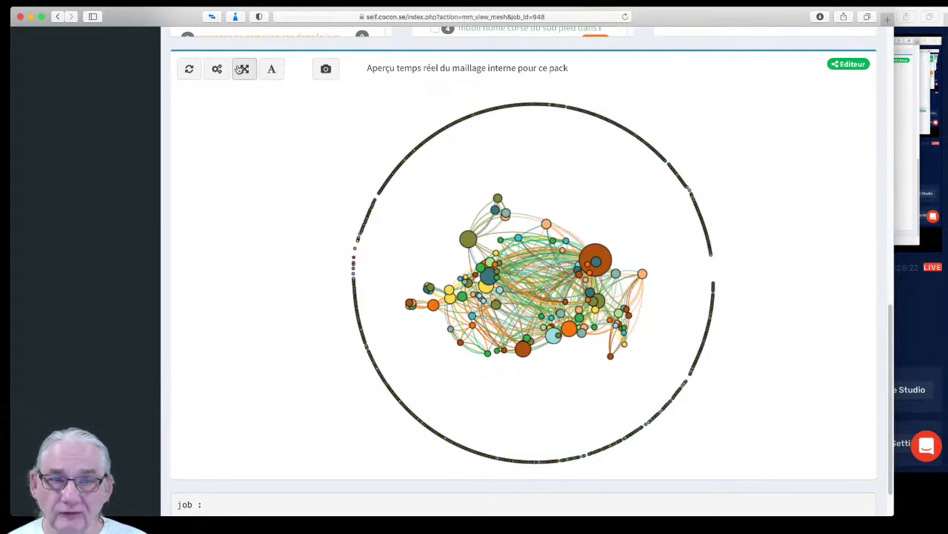
left_click(239, 68)
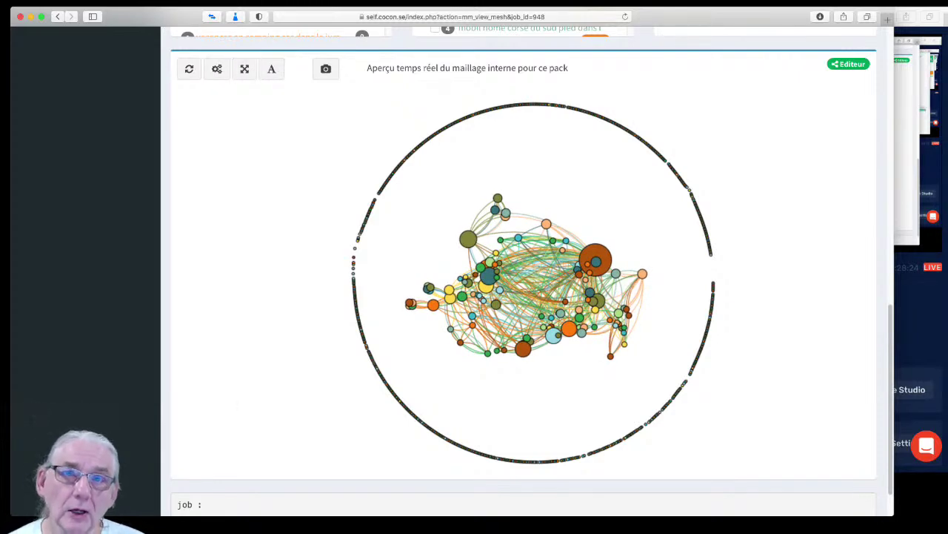
Rerun the force-directed layout on the linking graph twice more, separating the overlapping nodes after each run.
left_click(213, 74)
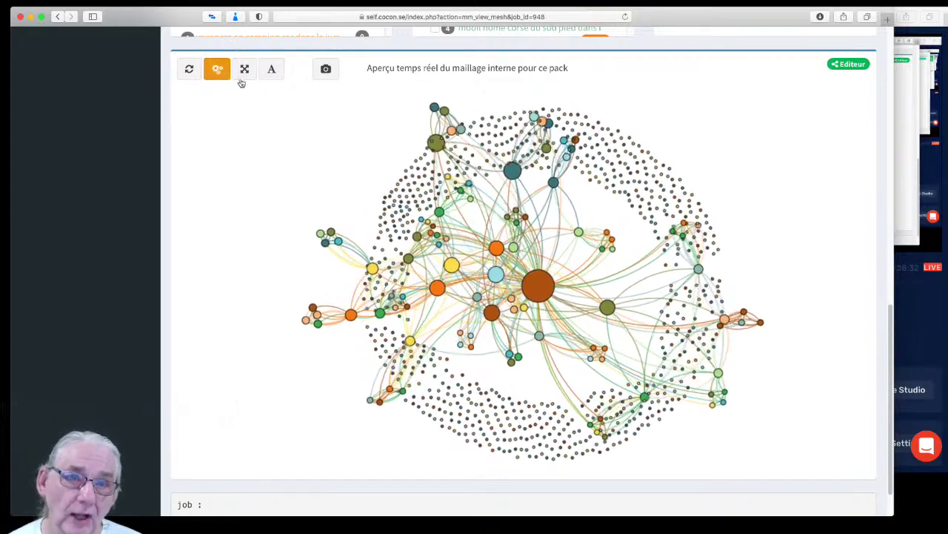
left_click(244, 71)
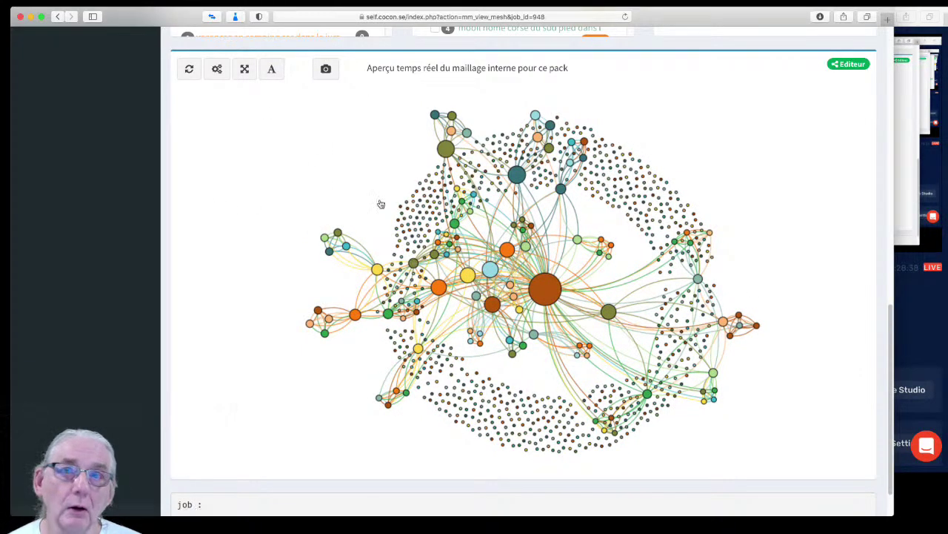
left_click(212, 69)
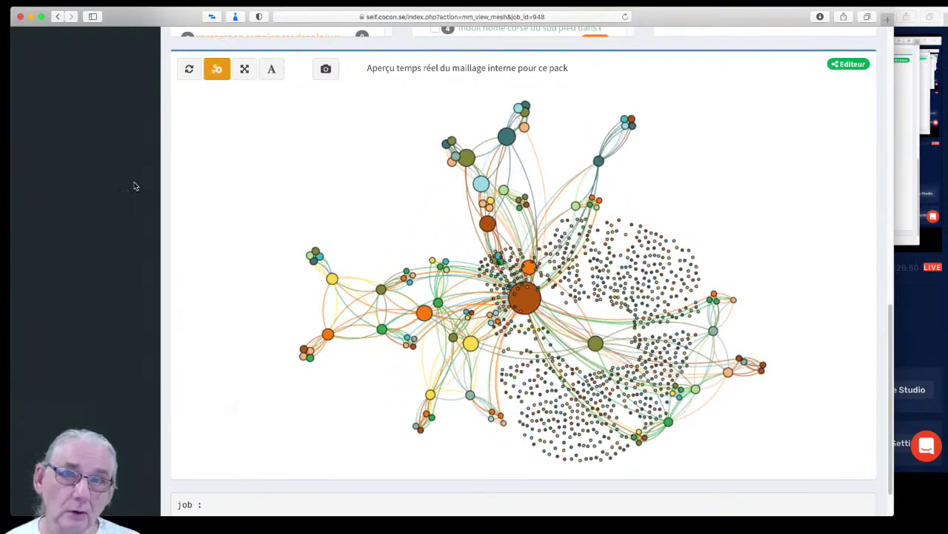
left_click(216, 68)
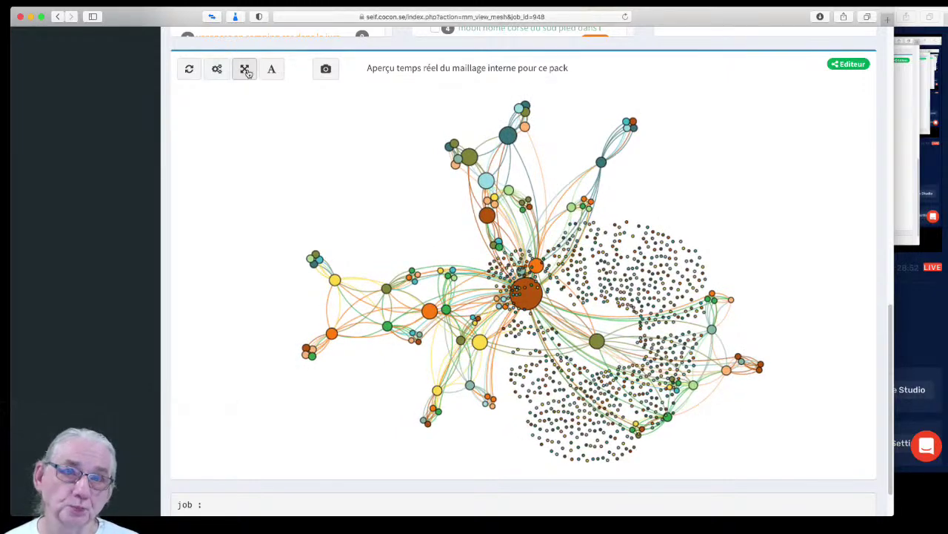
scroll(249, 72, "up", 1)
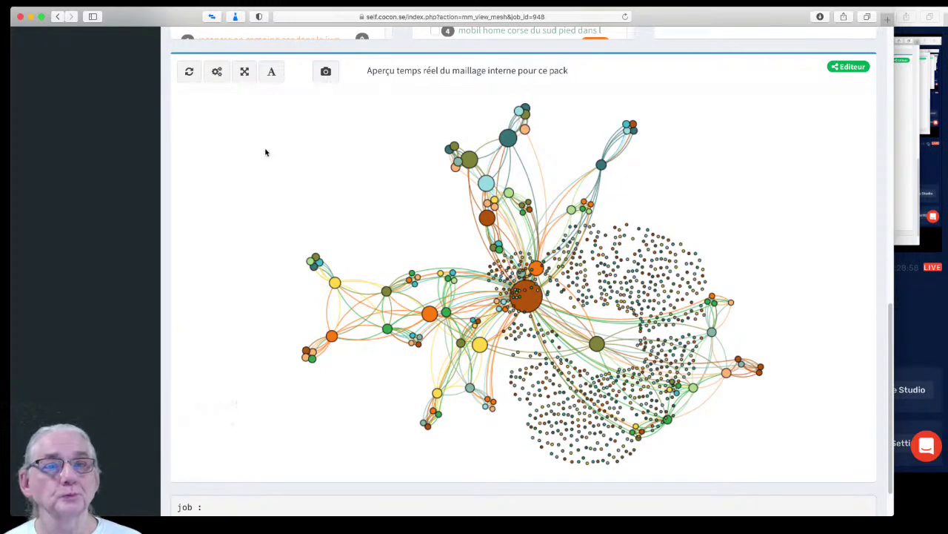
left_click(424, 340)
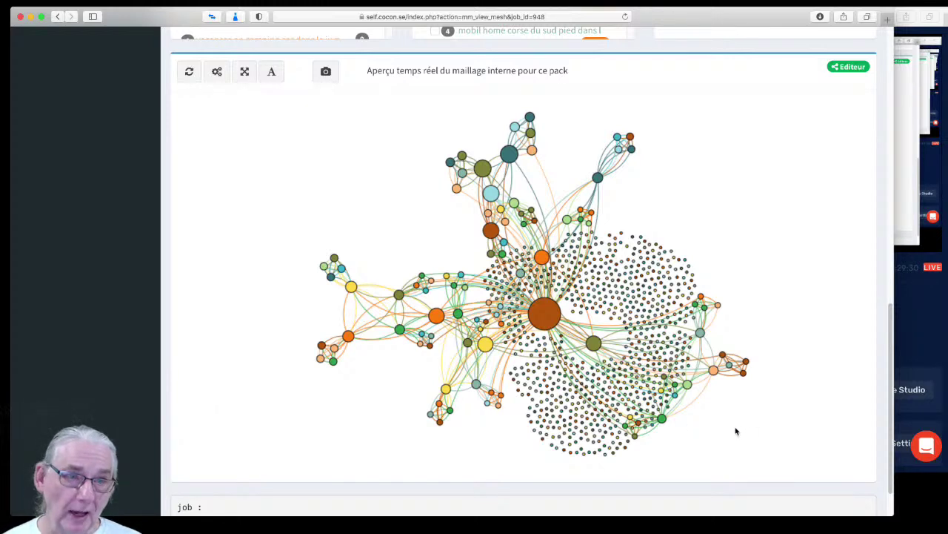
mouse_move(540, 312)
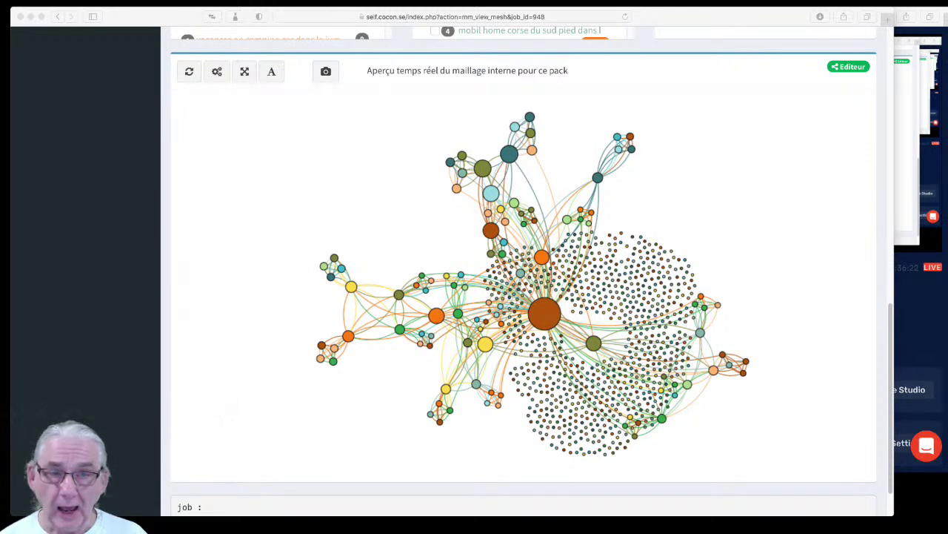
left_click(168, 306)
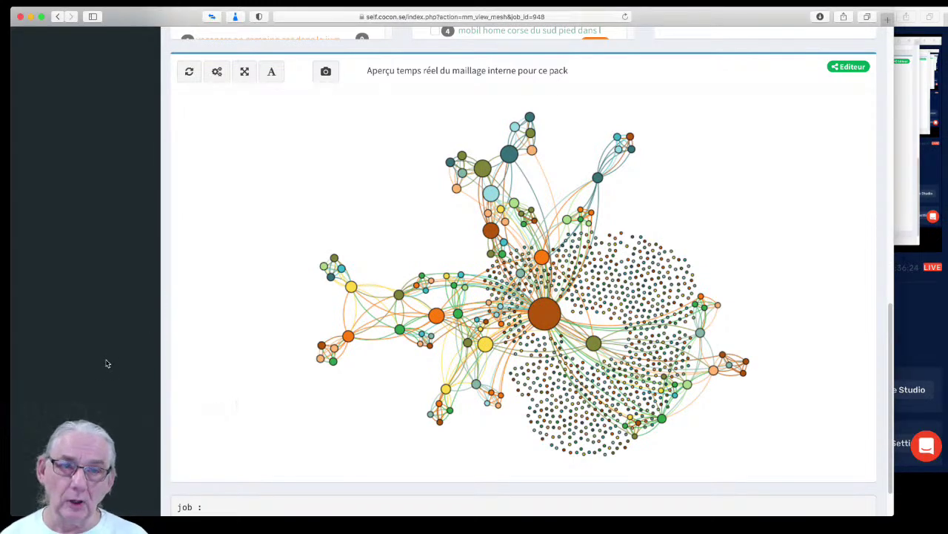
left_click(189, 278)
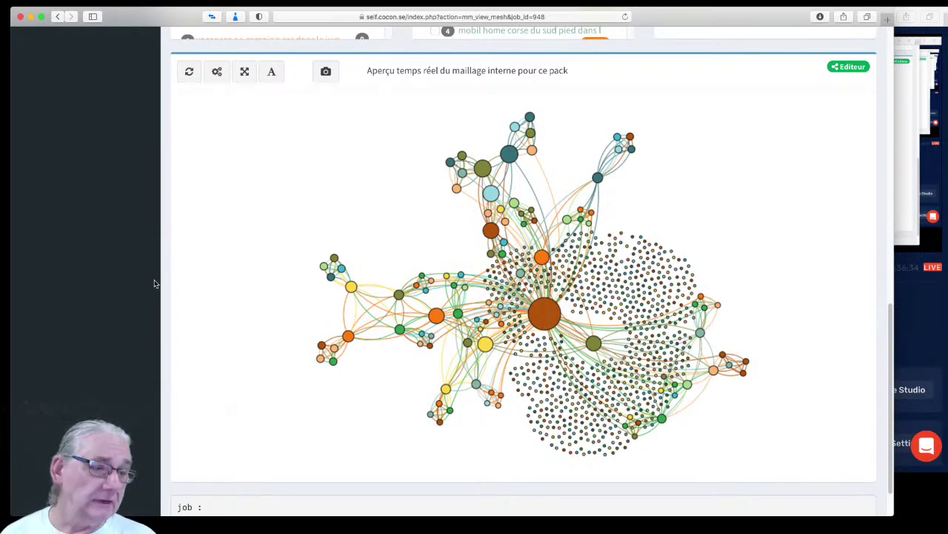
scroll(671, 237, "down", 1)
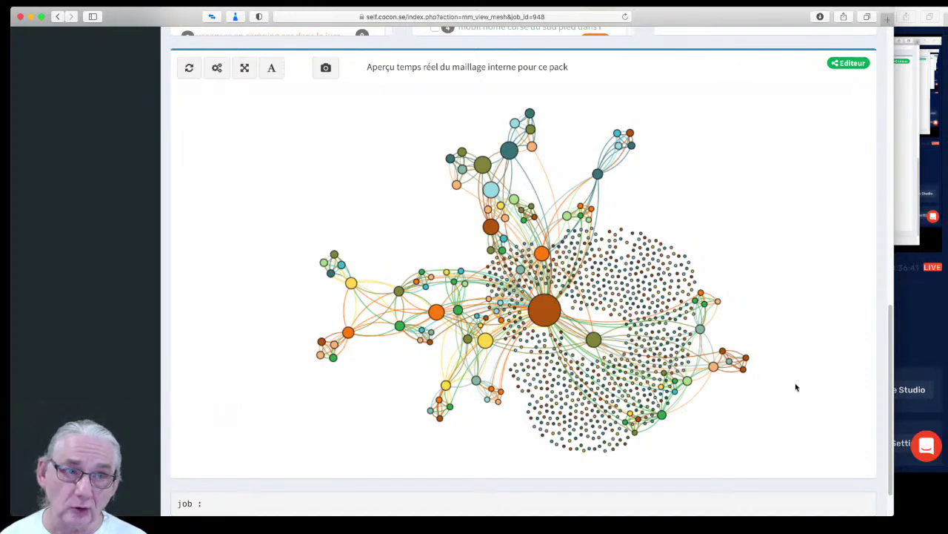
Activate the multi-head (Multi-têtes) mode for the automatic cocoon and set its maximum number of pages to 0.
left_click_drag(891, 367, 858, 102)
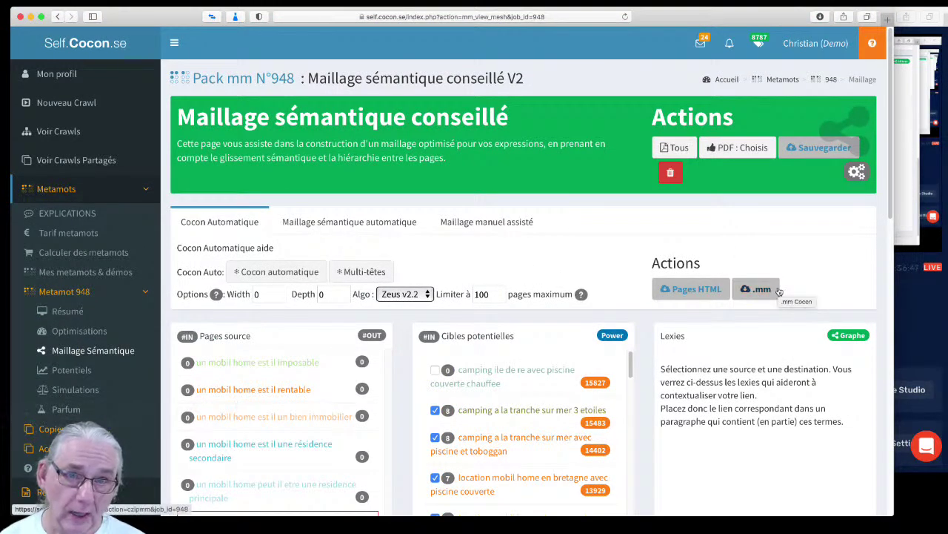
left_click(373, 271)
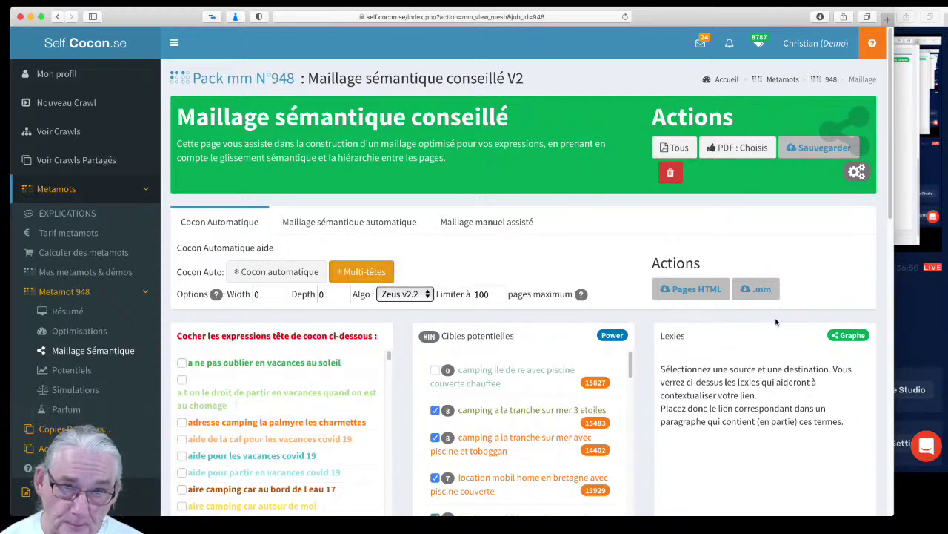
double_click(482, 294)
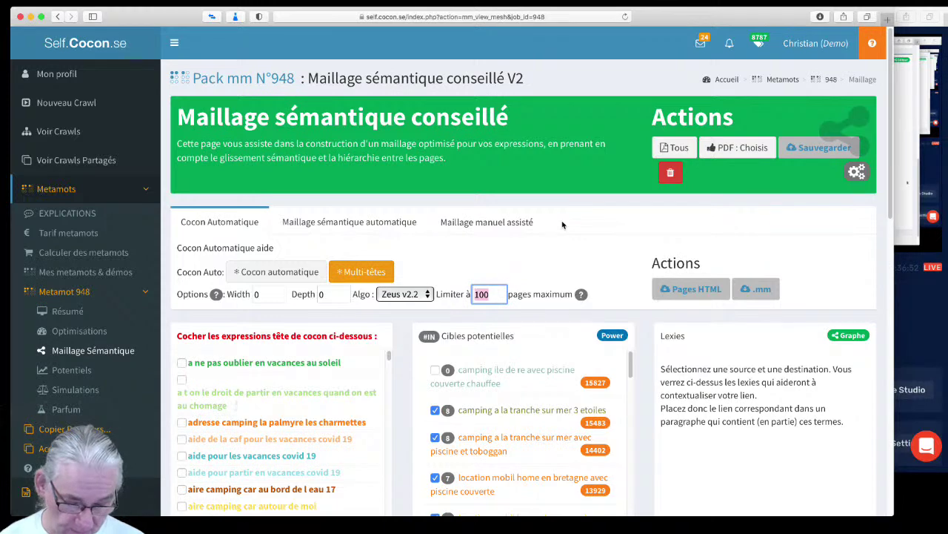
key("BackSpace")
left_click(567, 220)
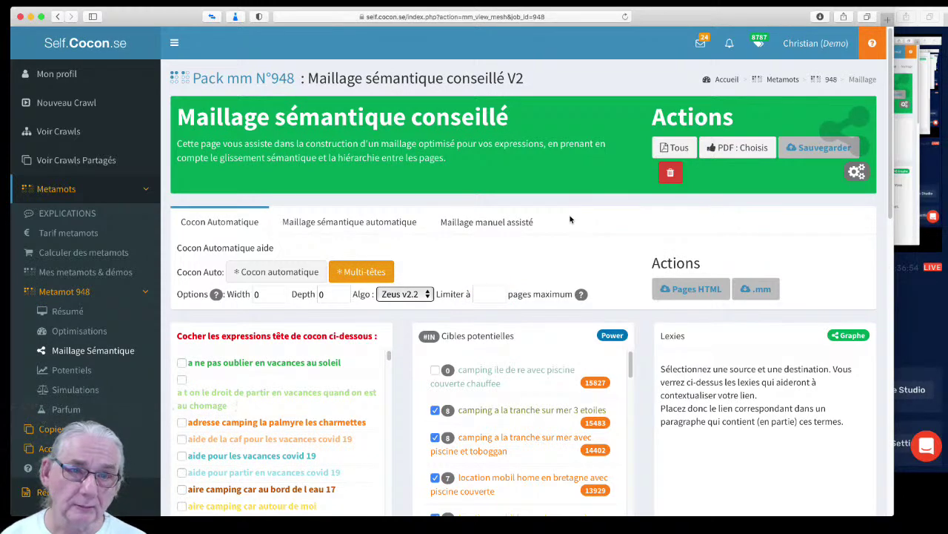
left_click(476, 293)
type("0")
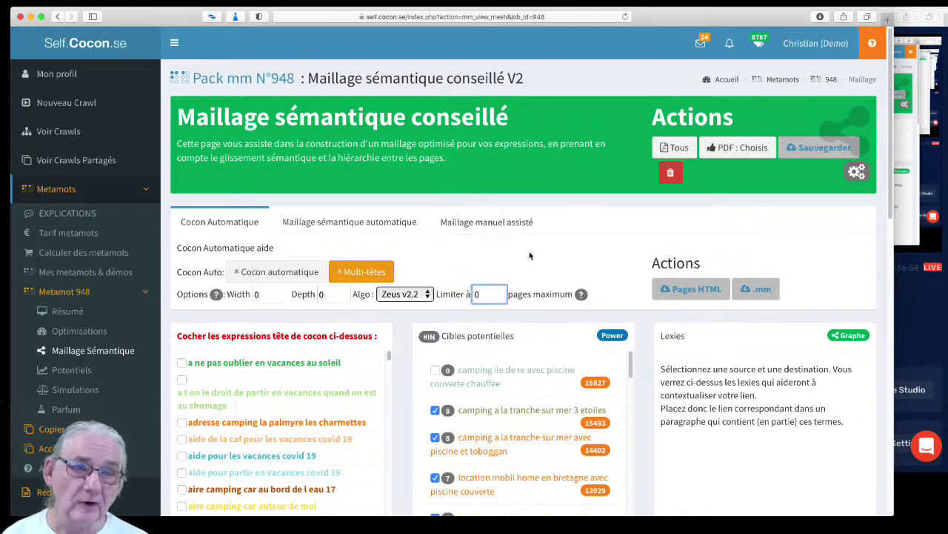
Check the assisted manual linking options, and reactivate the Multi-têtes mode in the automatic cocoon settings.
left_click(492, 223)
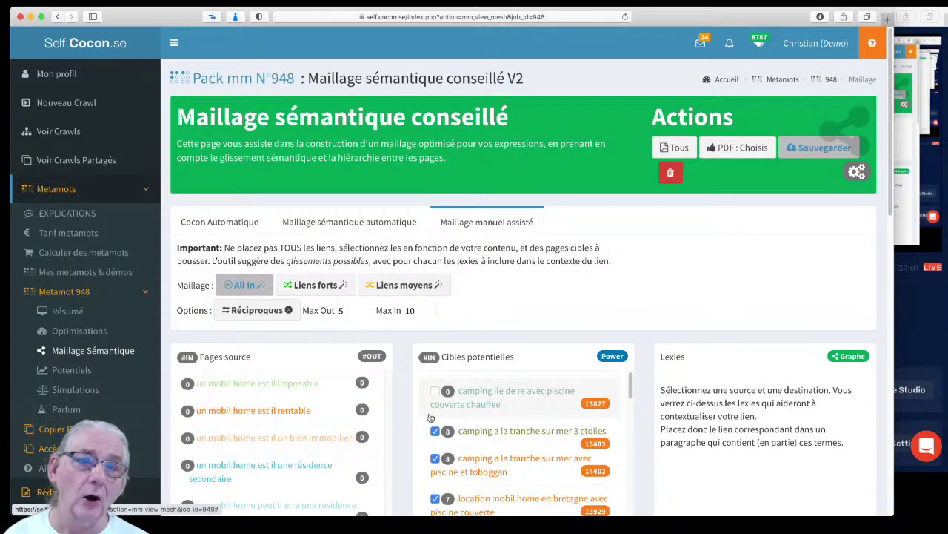
left_click(258, 226)
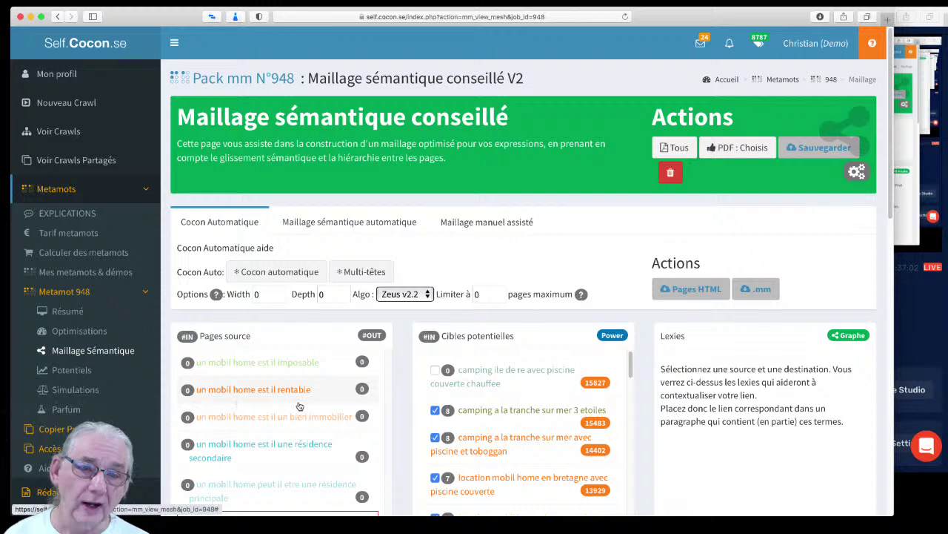
scroll(299, 406, "down", 5)
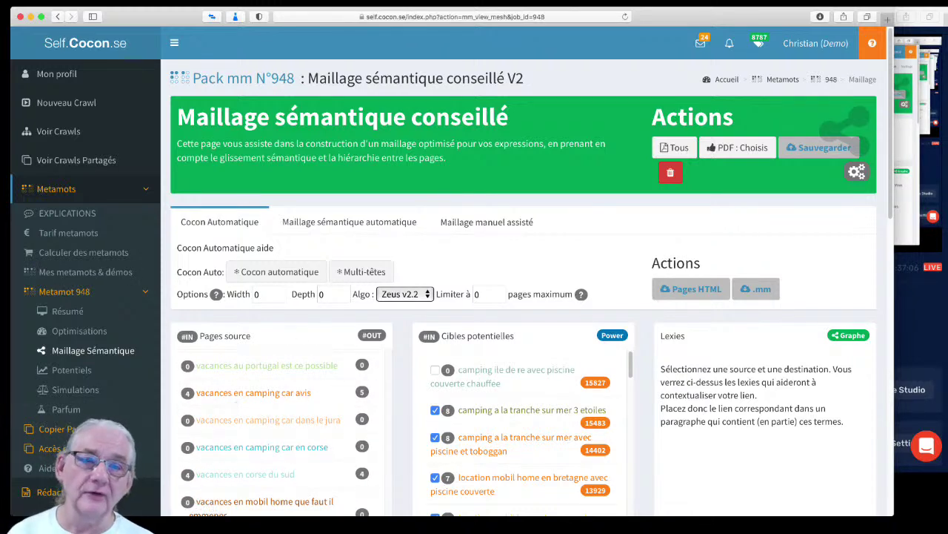
left_click(379, 272)
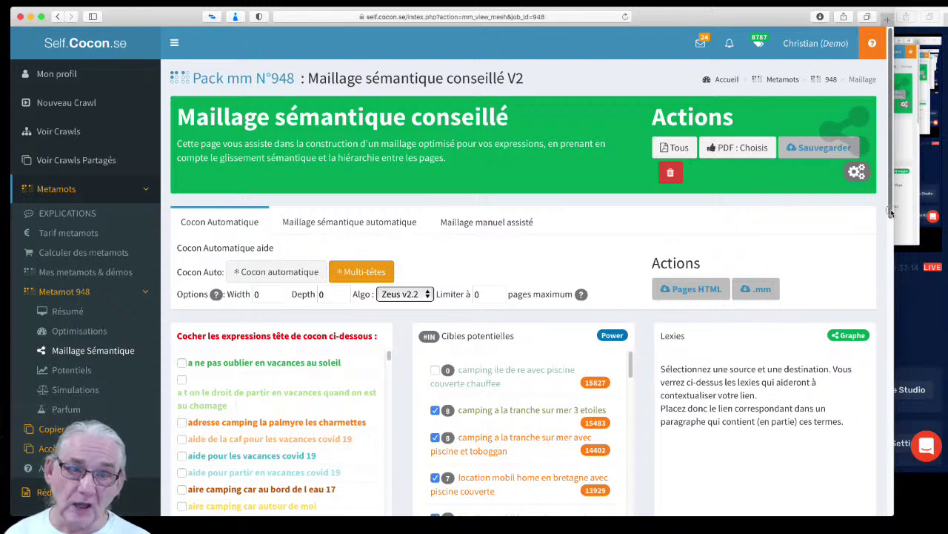
Select "vacances au camping", "vacances au camping dans le var", "vacances au camping en bretagne" and "vacances au camping en vendée" as the cocoon's head expressions.
scroll(852, 215, "down", 1)
left_click_drag(388, 355, 392, 415)
scroll(357, 423, "down", 10)
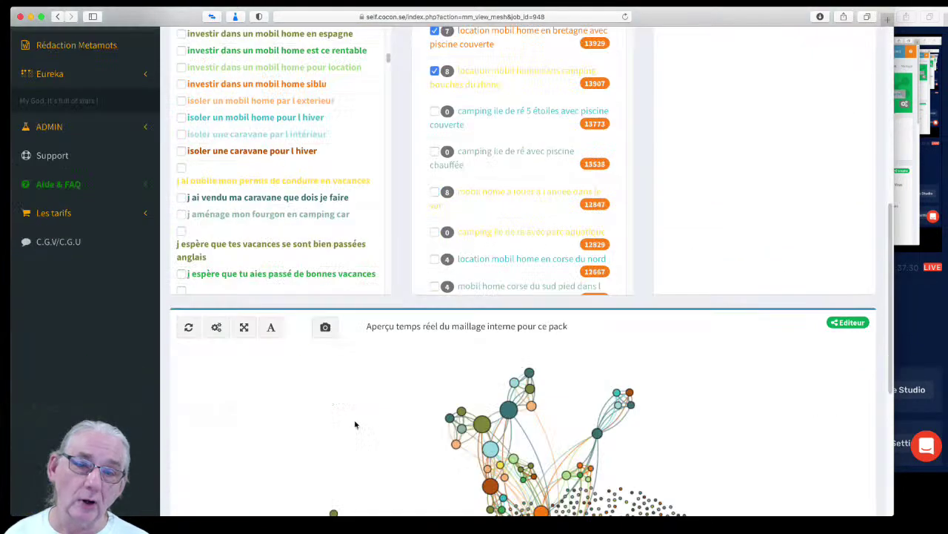
scroll(338, 259, "down", 3)
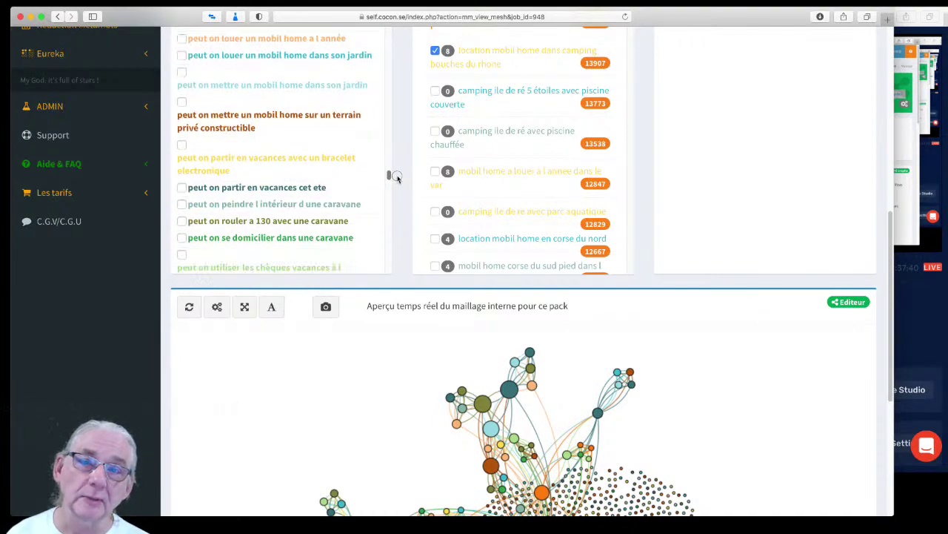
scroll(396, 178, "down", 1)
scroll(396, 181, "down", 6)
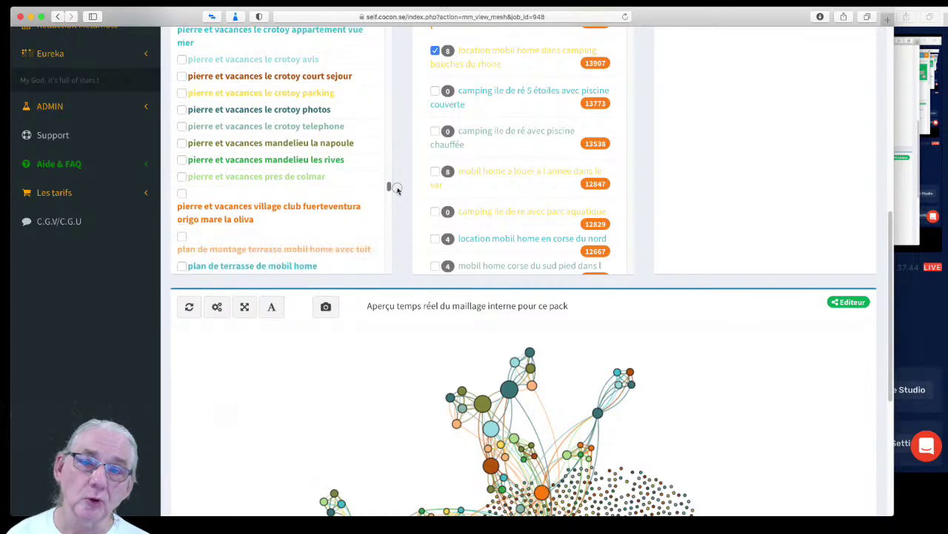
scroll(397, 189, "down", 10)
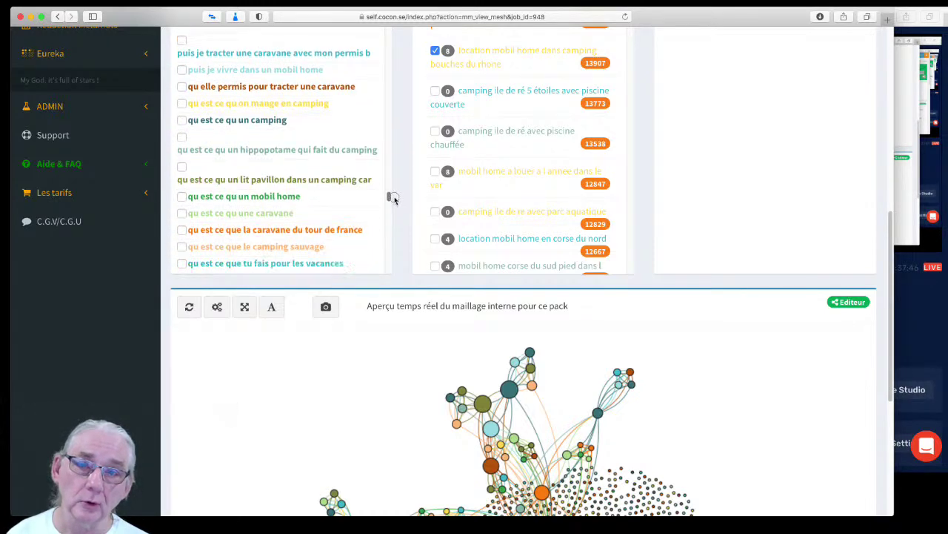
scroll(393, 200, "down", 8)
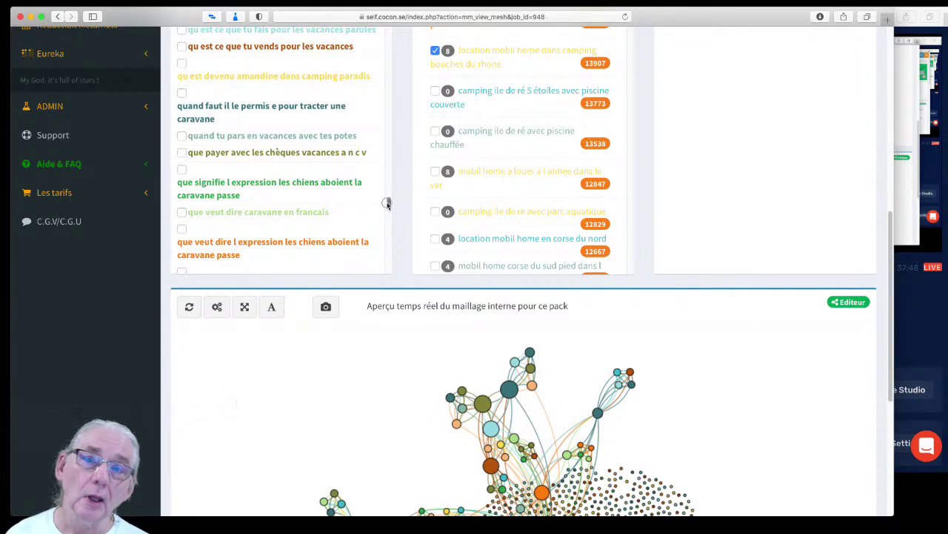
scroll(387, 205, "down", 8)
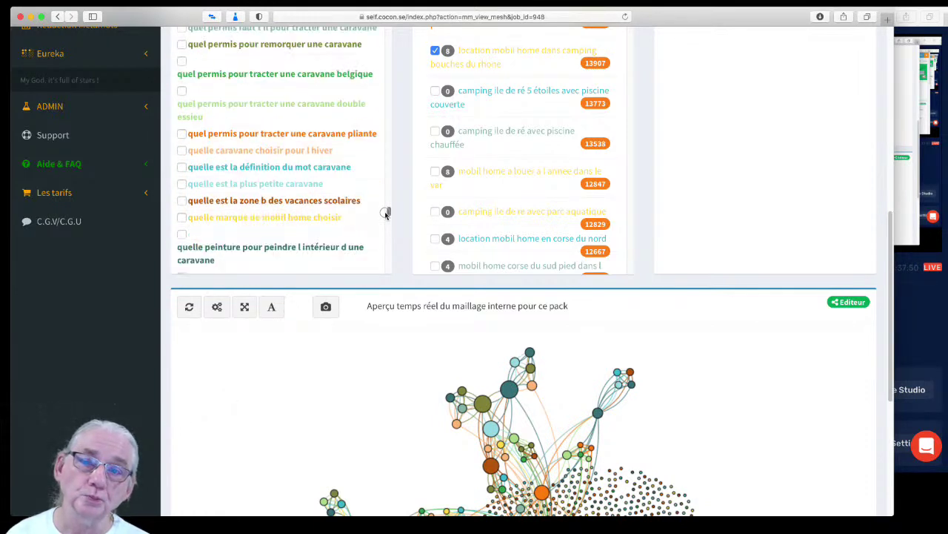
scroll(386, 215, "down", 10)
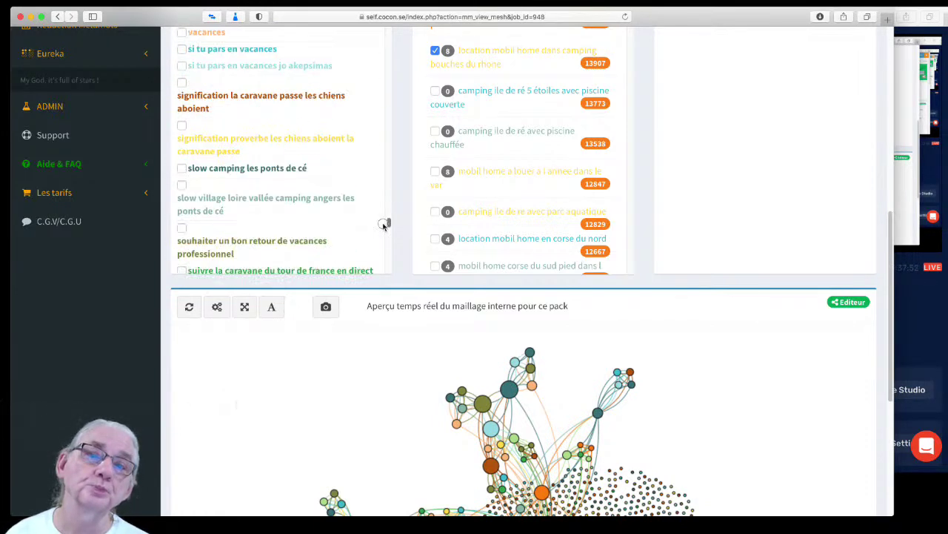
scroll(383, 224, "down", 10)
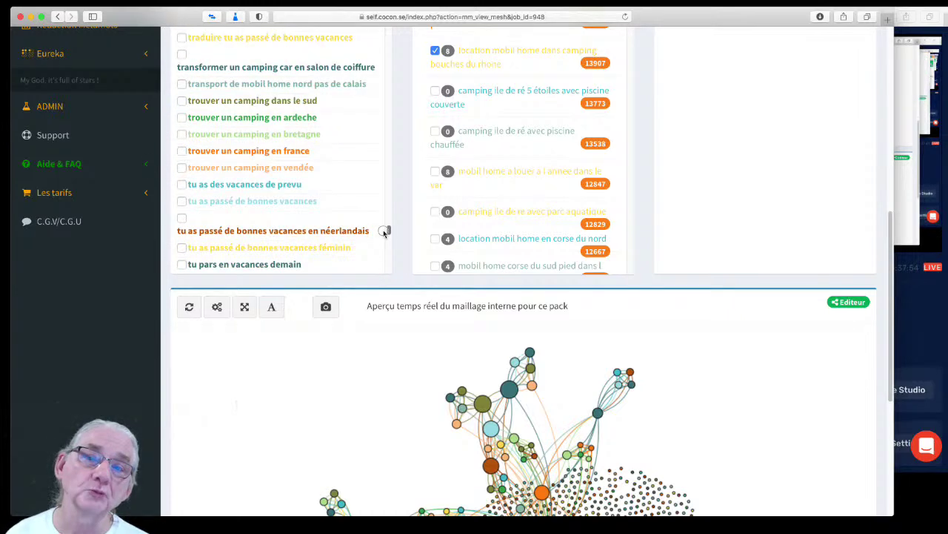
scroll(385, 232, "down", 10)
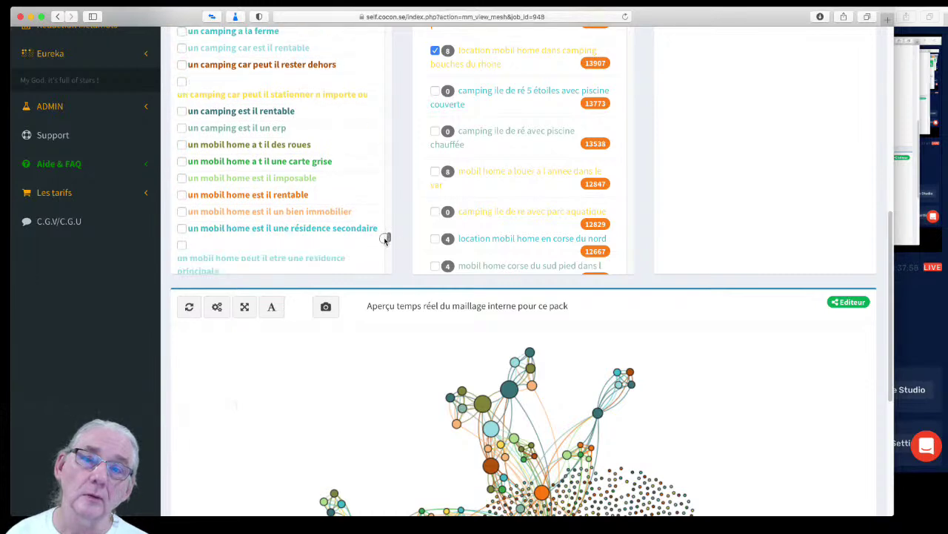
scroll(384, 239, "down", 3)
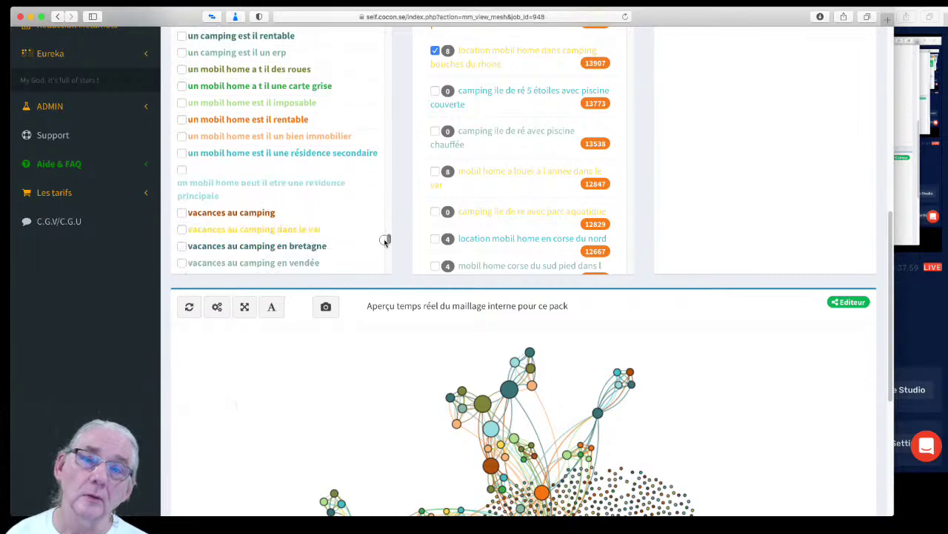
left_click(182, 213)
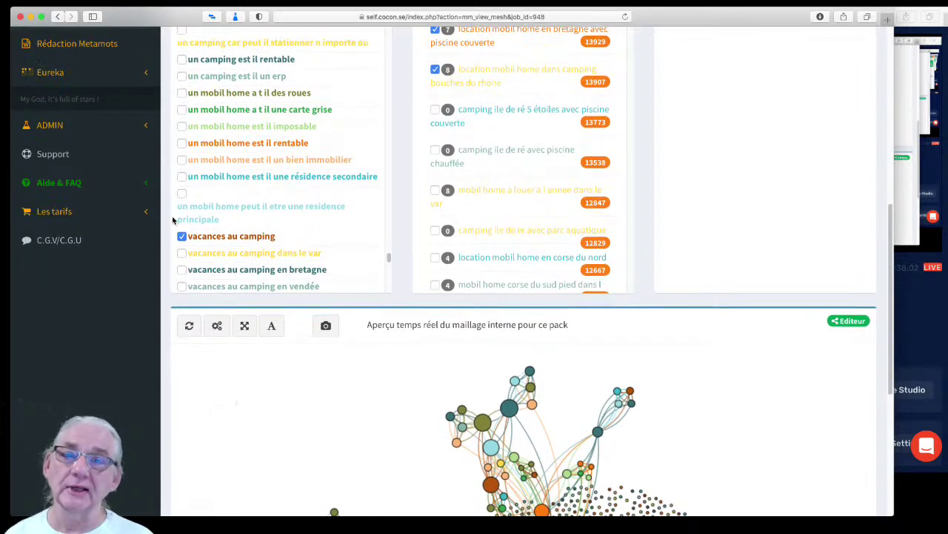
left_click(182, 254)
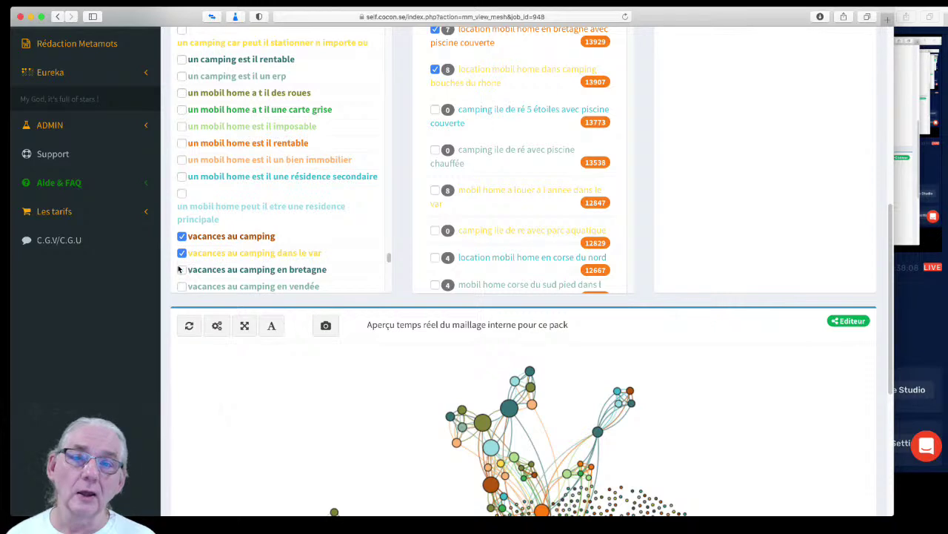
left_click(182, 270)
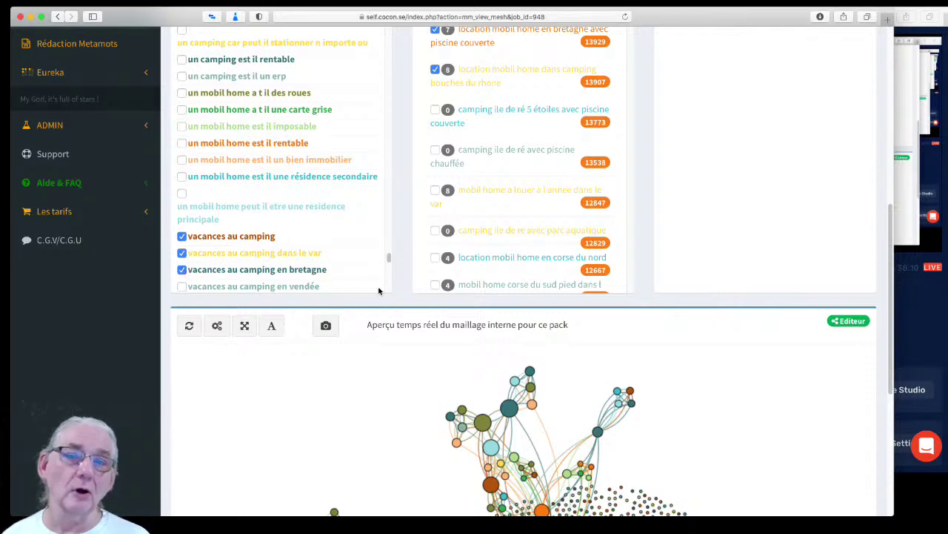
left_click(182, 287)
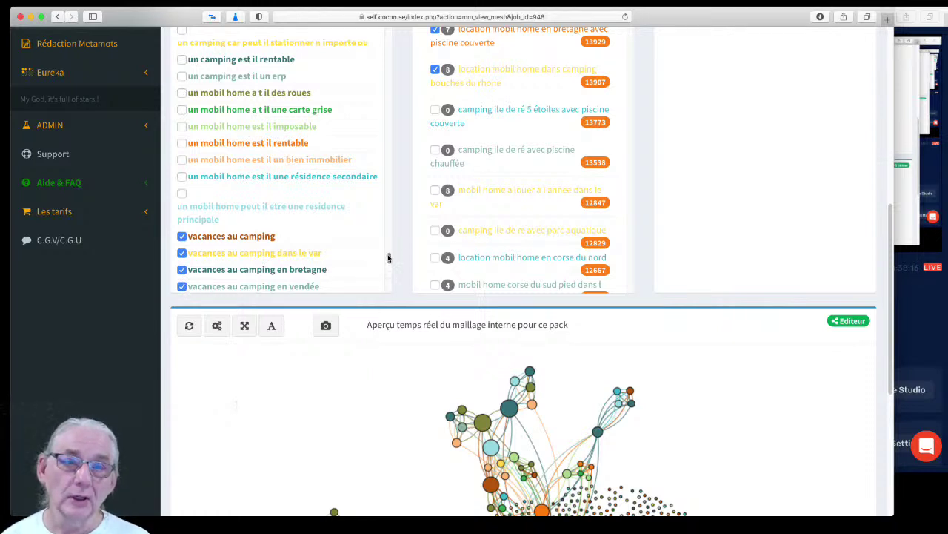
Limit the multi-head cocoon to a maximum of 300 pages.
scroll(364, 254, "down", 2)
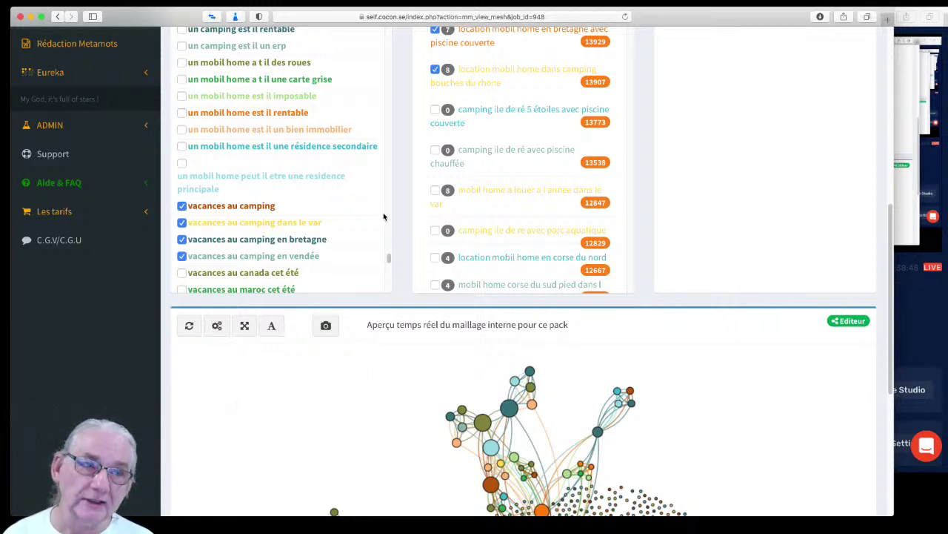
left_click_drag(894, 255, 896, 168)
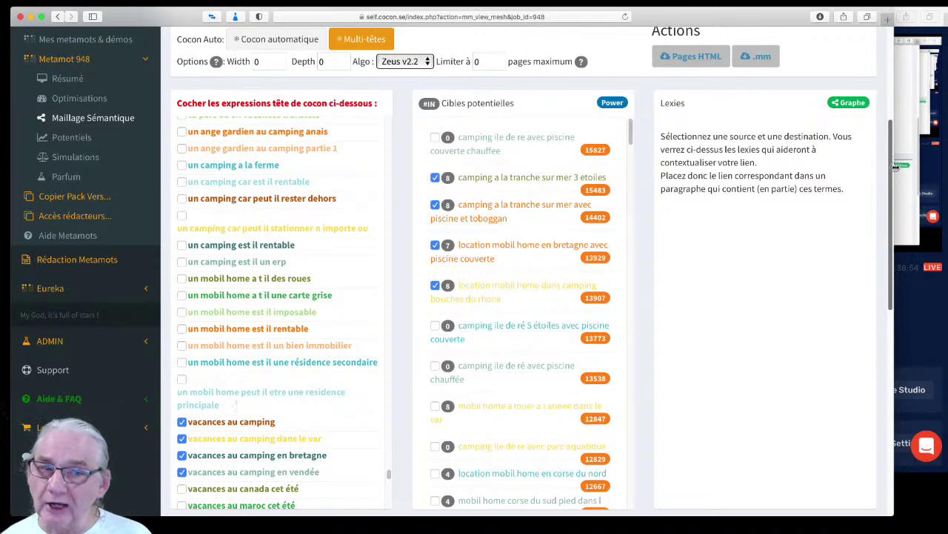
left_click_drag(895, 167, 895, 167)
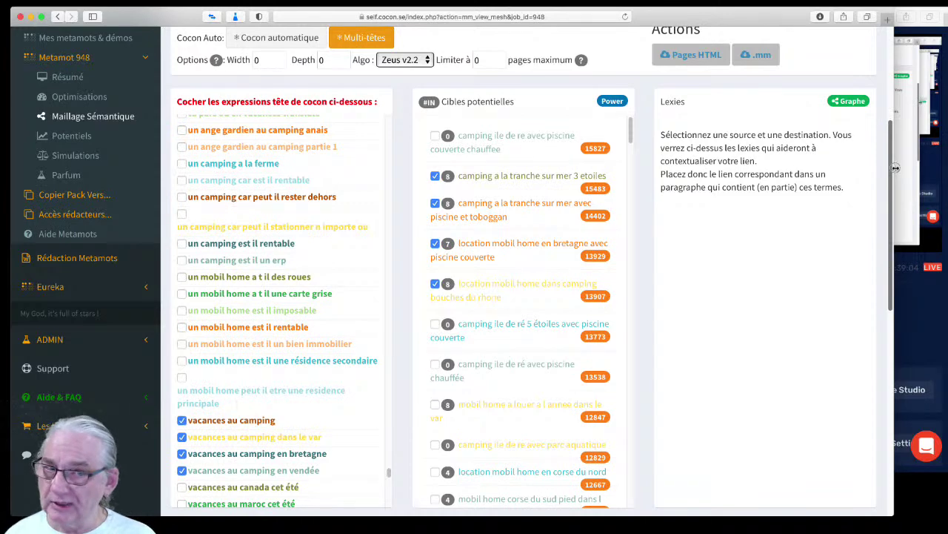
scroll(895, 168, "down", 1)
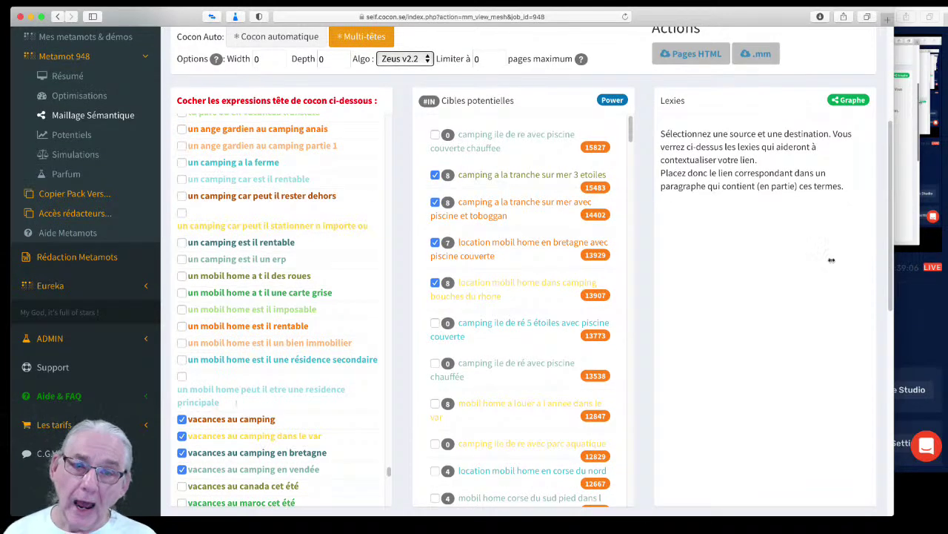
scroll(390, 472, "down", 15)
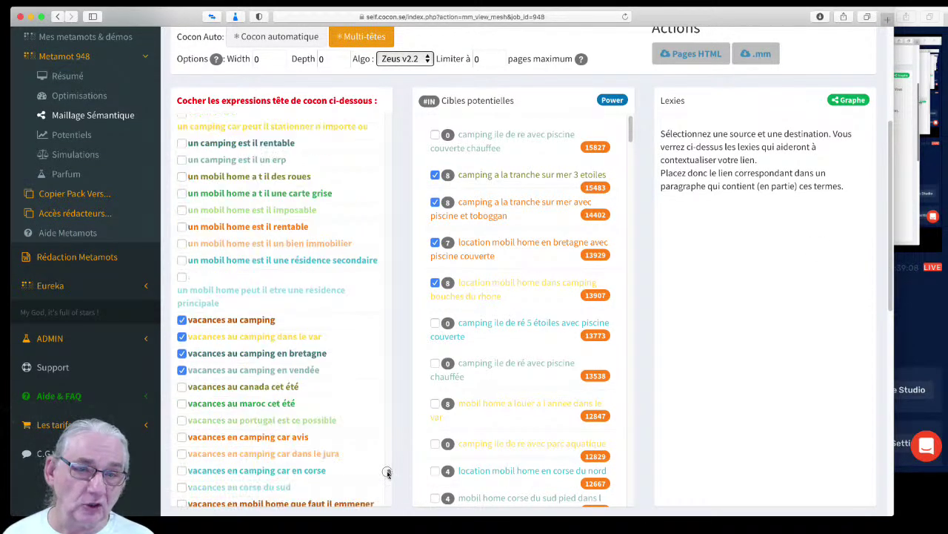
scroll(388, 492, "down", 10)
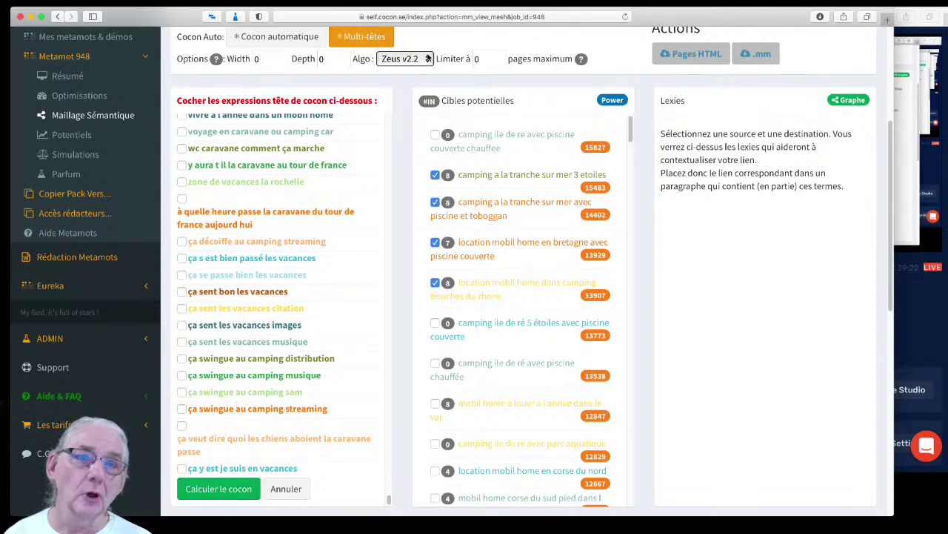
left_click(491, 58)
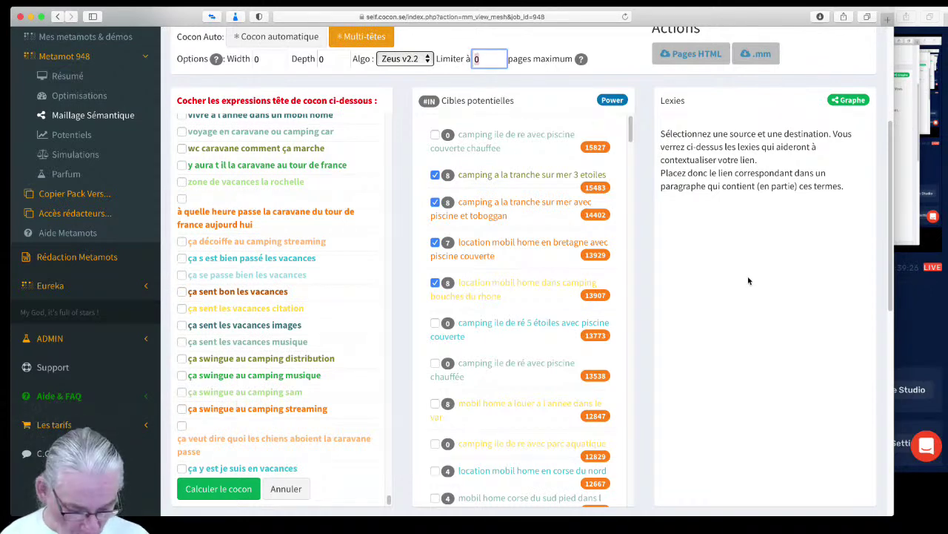
type("4")
scroll(748, 281, "up", 1)
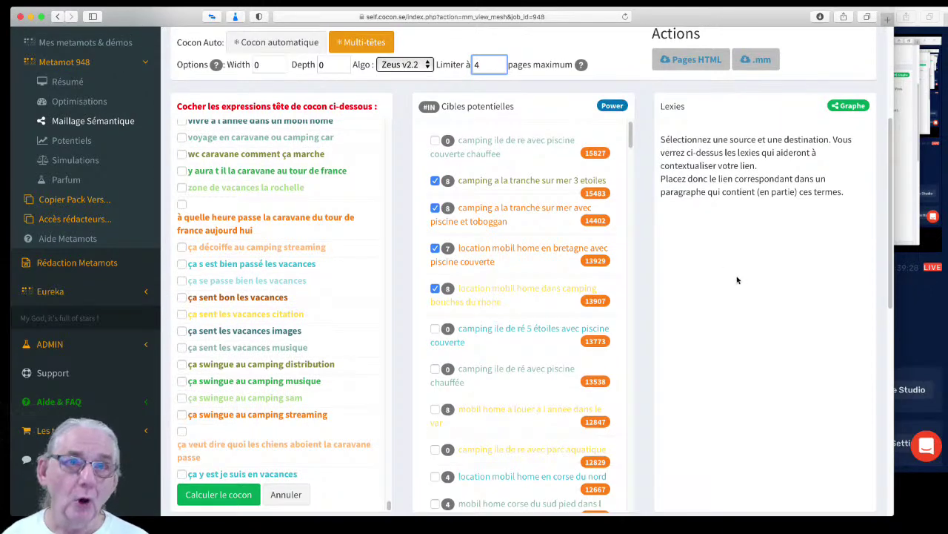
left_click(492, 63)
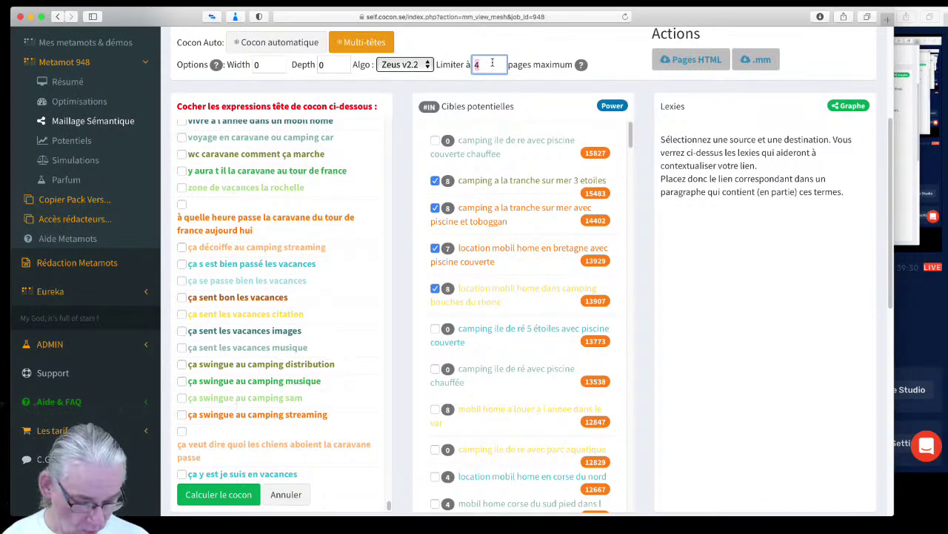
key("BackSpace")
type("300")
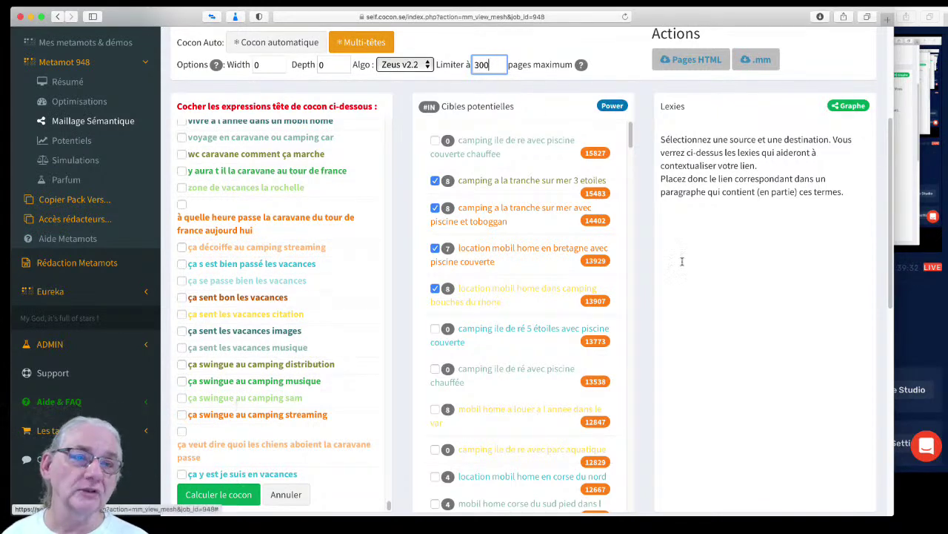
left_click(727, 255)
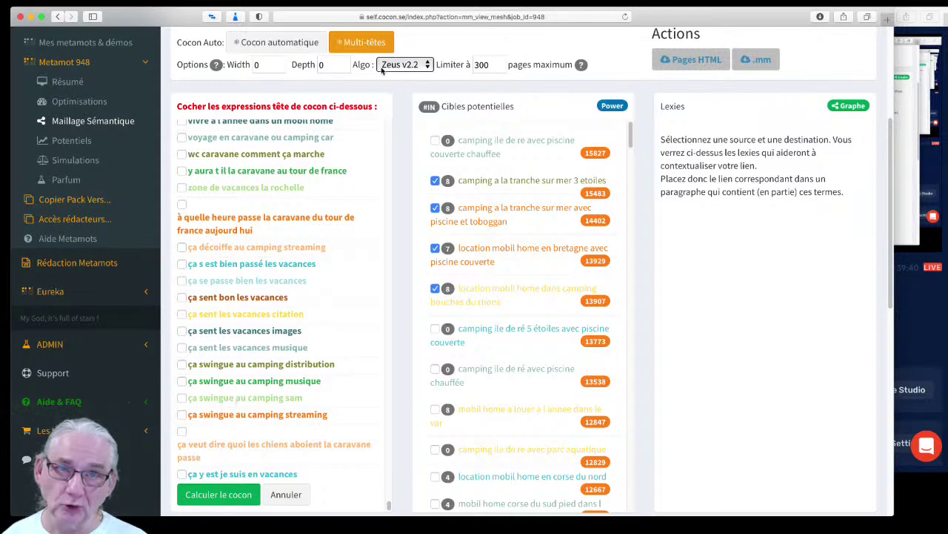
Calculate the multi-head cocoon from the four selected head expressions, and dismiss the completion message.
scroll(383, 71, "up", 1)
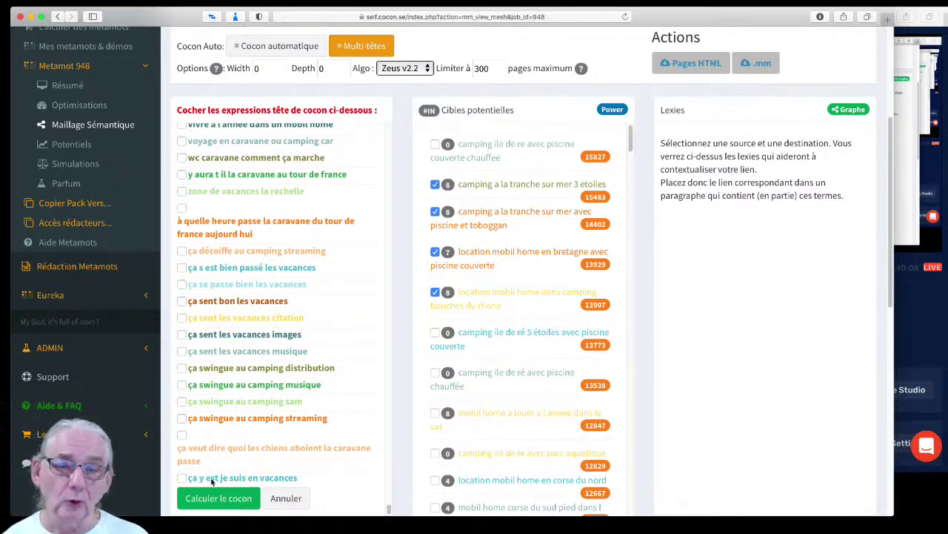
left_click(219, 499)
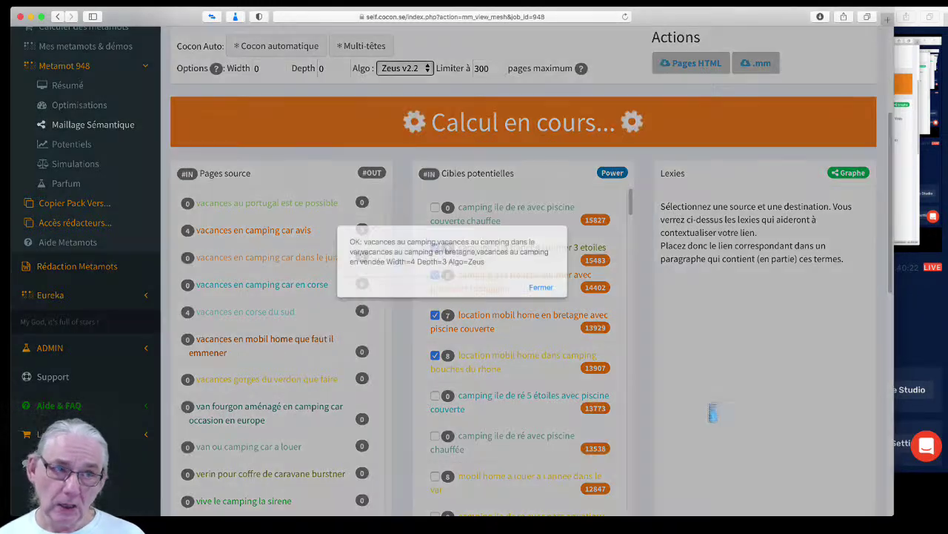
left_click(543, 287)
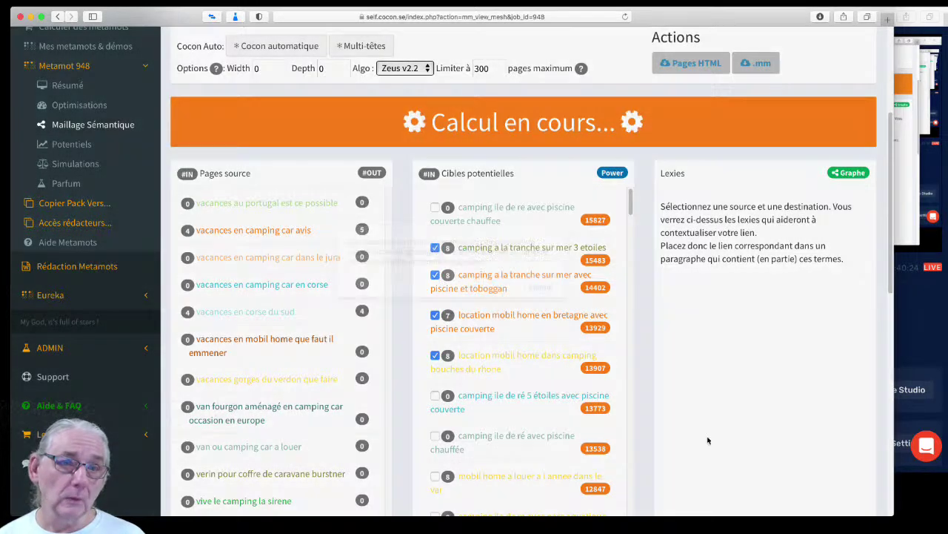
Spread out the multi-head cocoon's link graph with a first run of the force-directed layout.
scroll(715, 334, "down", 6)
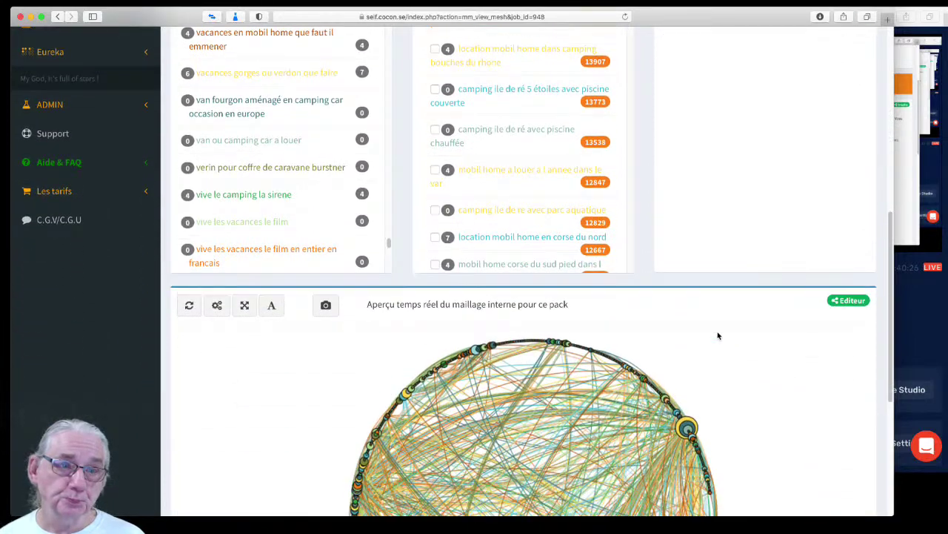
scroll(882, 445, "down", 3)
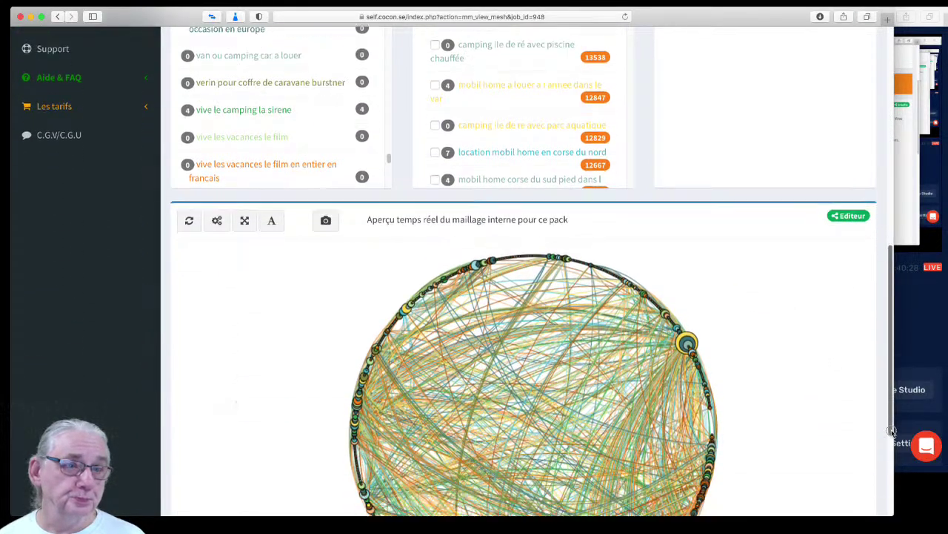
scroll(891, 431, "down", 5)
scroll(892, 431, "up", 1)
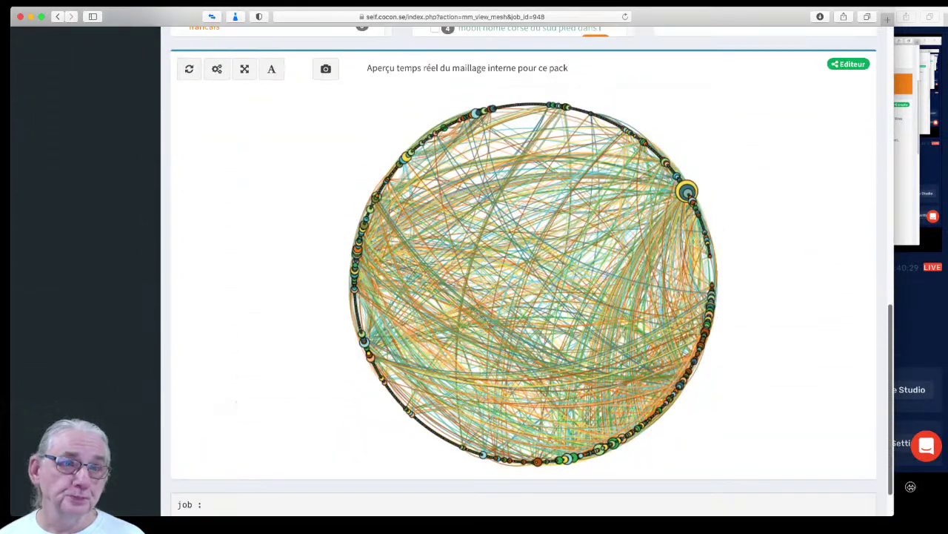
left_click(217, 70)
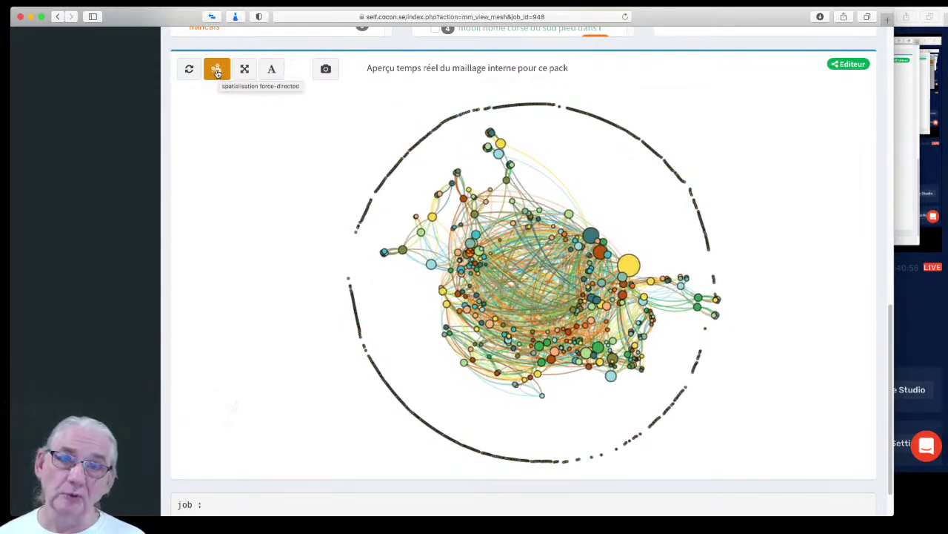
left_click(217, 72)
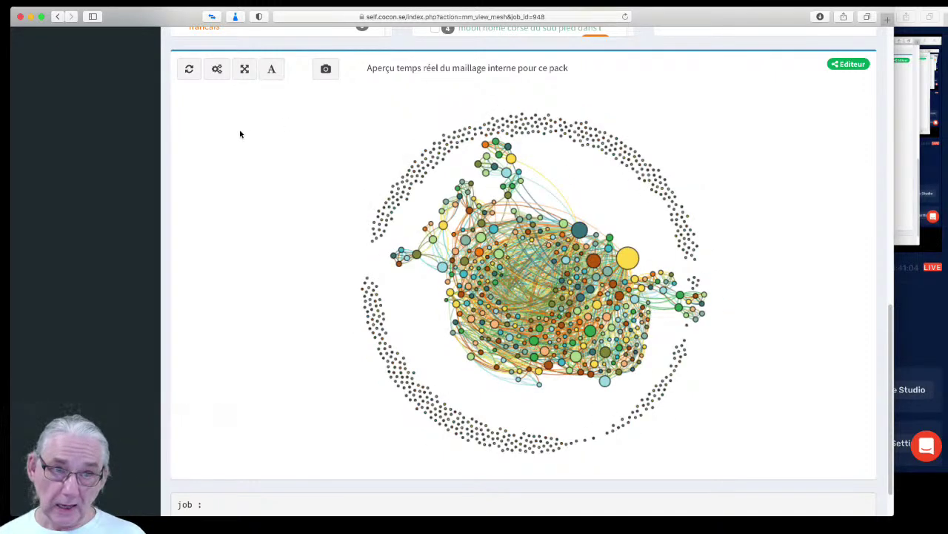
Rerun the force-directed layout on the link graph to separate the cocoon's clusters further.
left_click(216, 69)
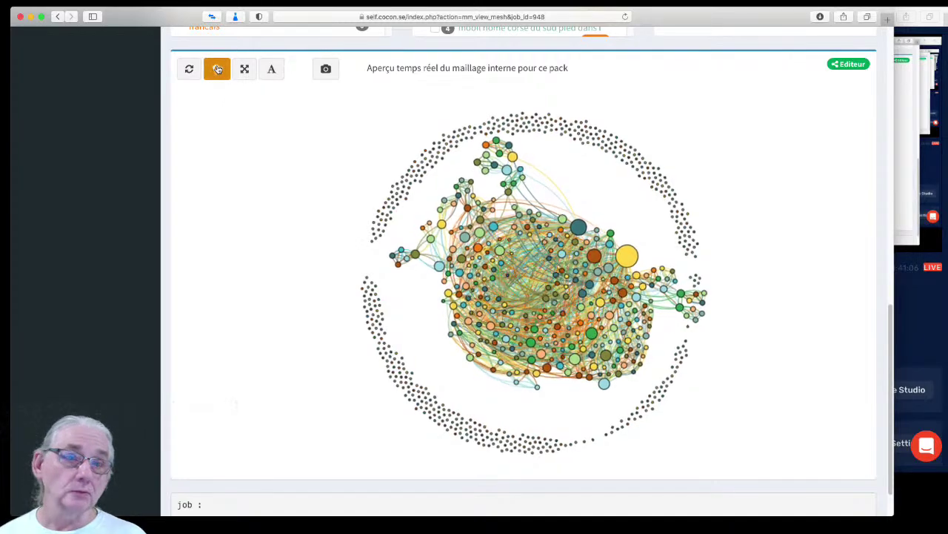
scroll(218, 71, "up", 1)
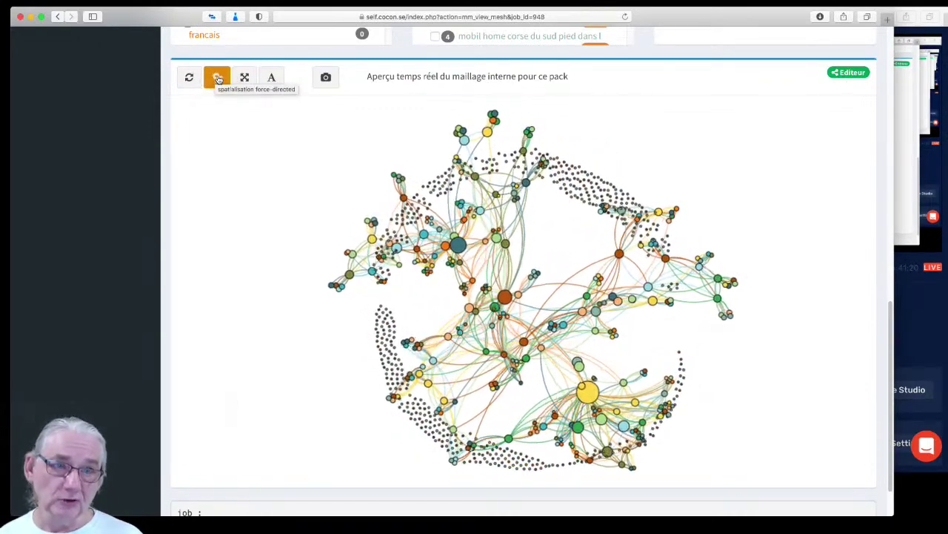
left_click(217, 77)
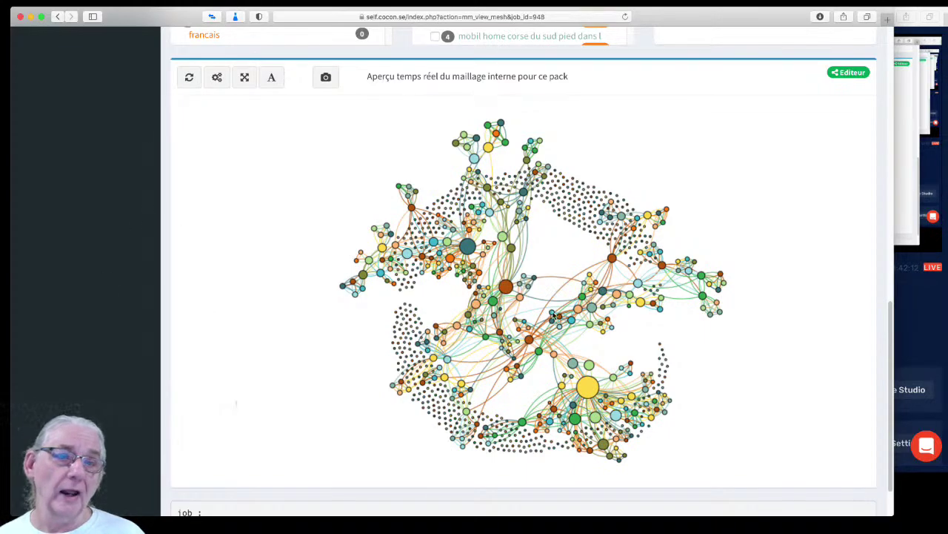
left_click(215, 77)
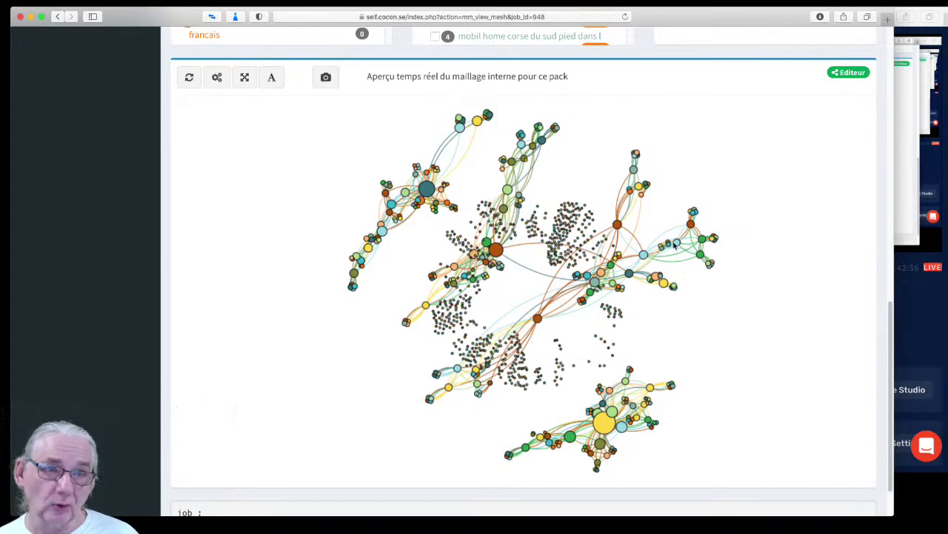
Examine the labels of the head nodes and their surrounding pages in the link graph, and the links between the clusters.
mouse_move(619, 428)
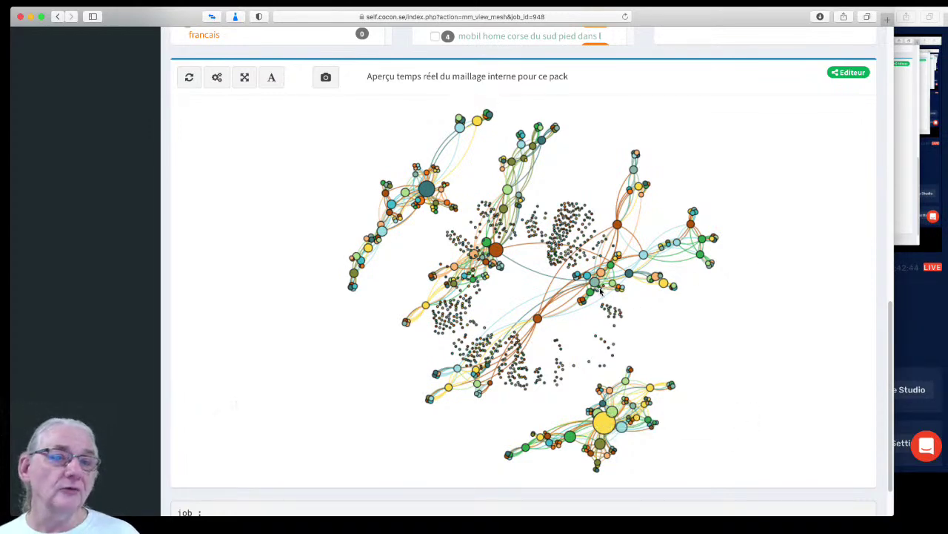
mouse_move(597, 286)
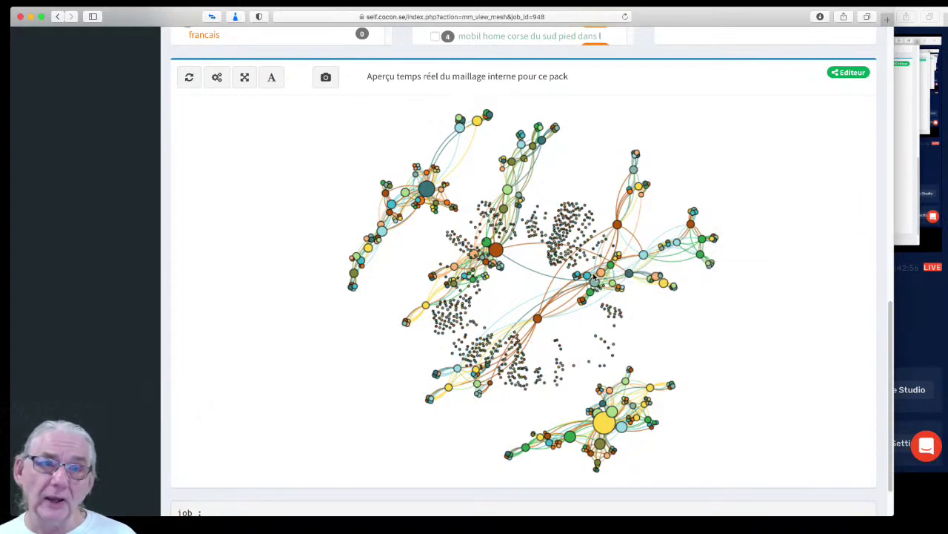
mouse_move(498, 250)
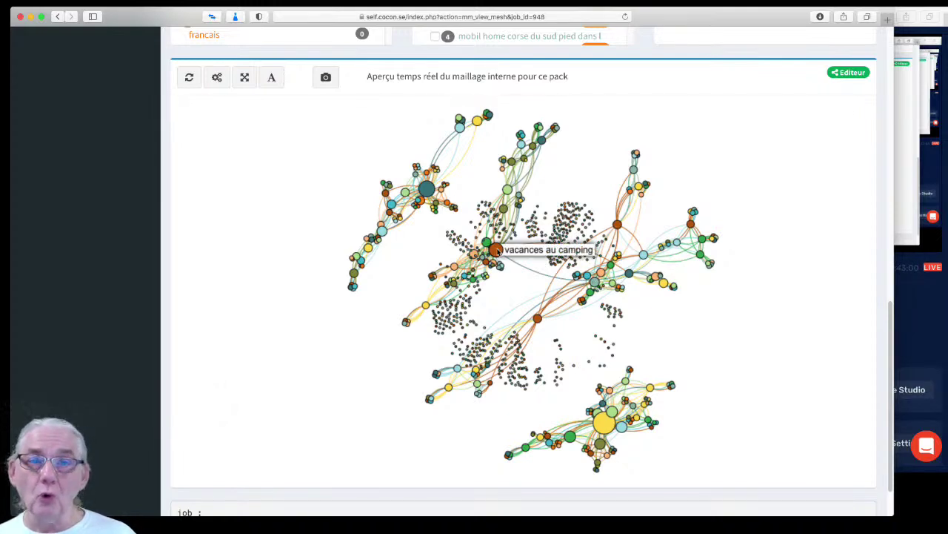
mouse_move(430, 188)
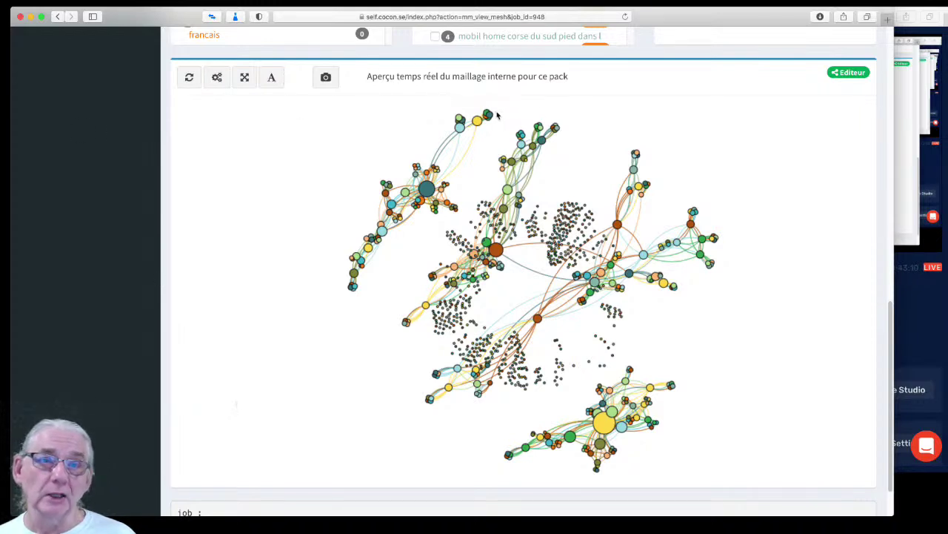
mouse_move(487, 113)
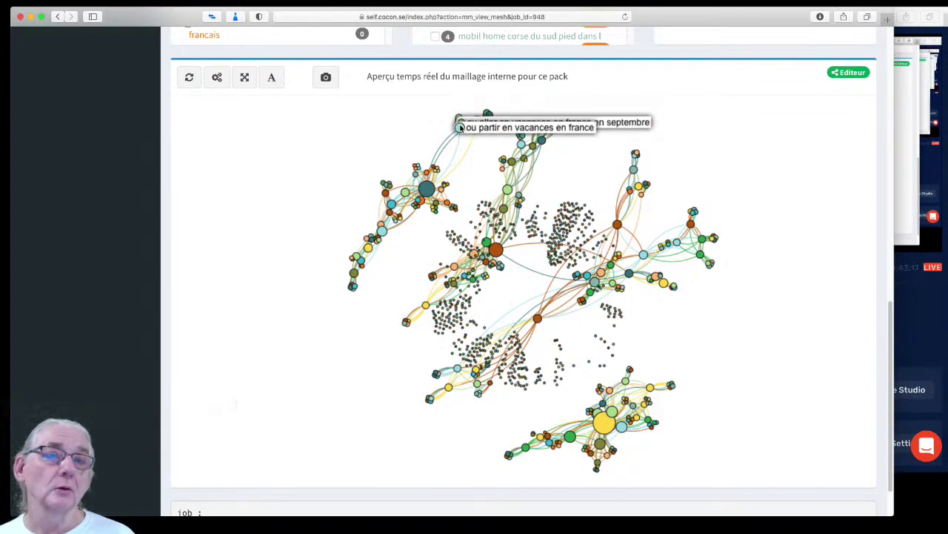
mouse_move(390, 209)
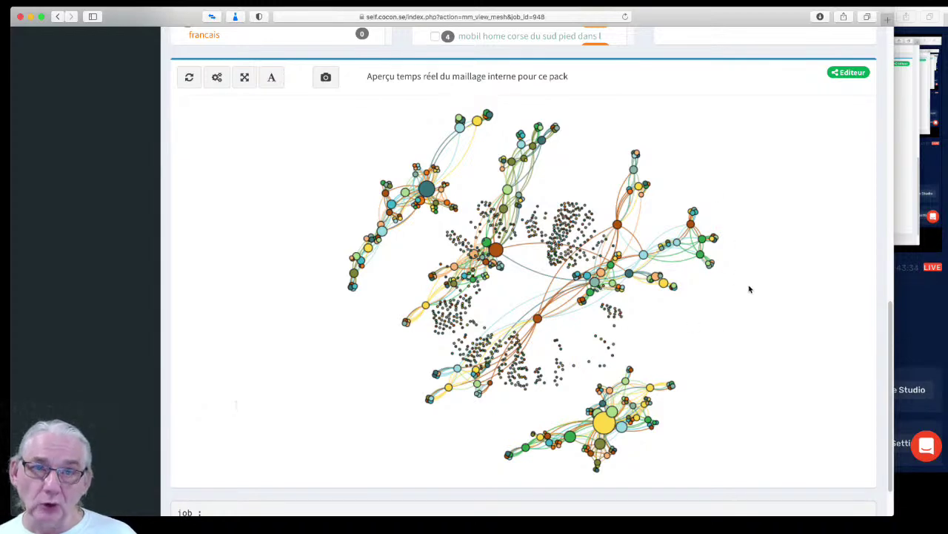
left_click(217, 77)
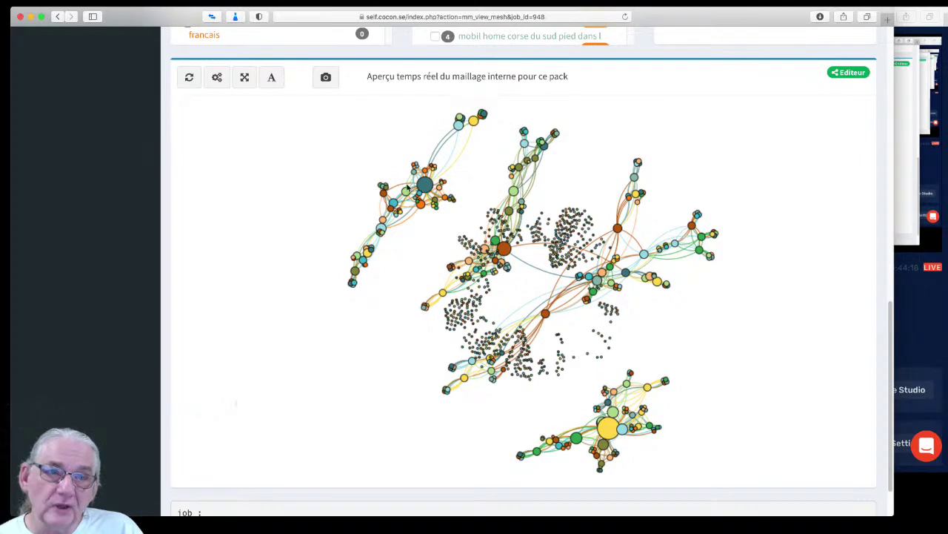
mouse_move(507, 252)
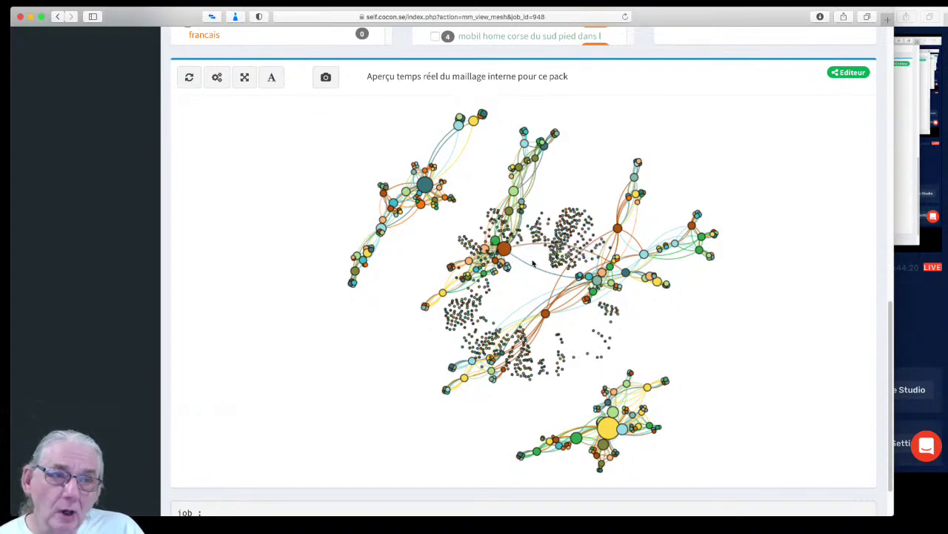
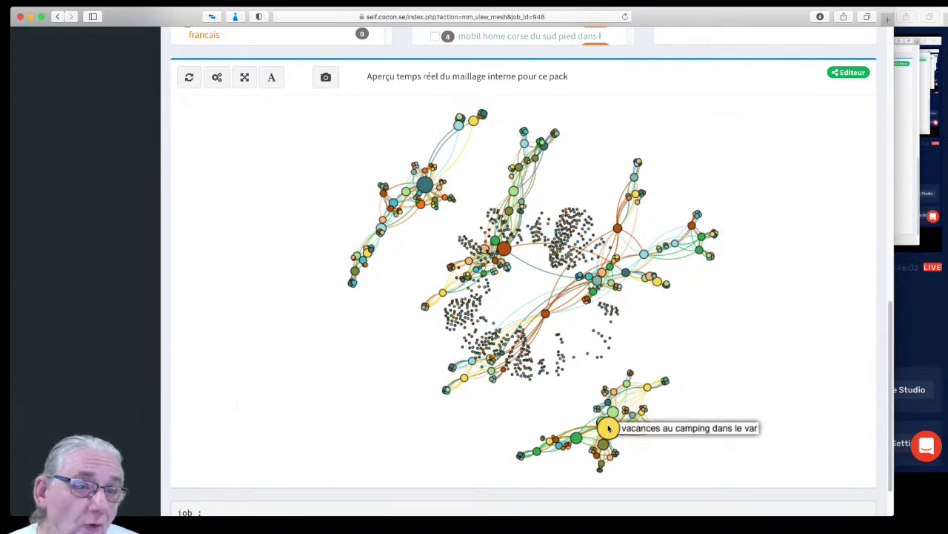
Select the "vacances au camping dans le var" node in the graph as source page, and locate it in the source pages list.
scroll(607, 428, "up", 3)
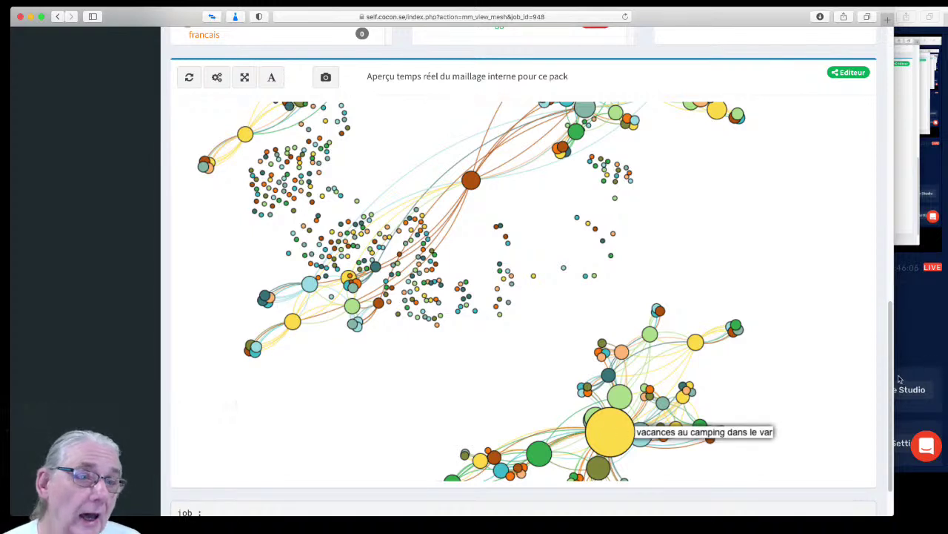
scroll(892, 376, "up", 1)
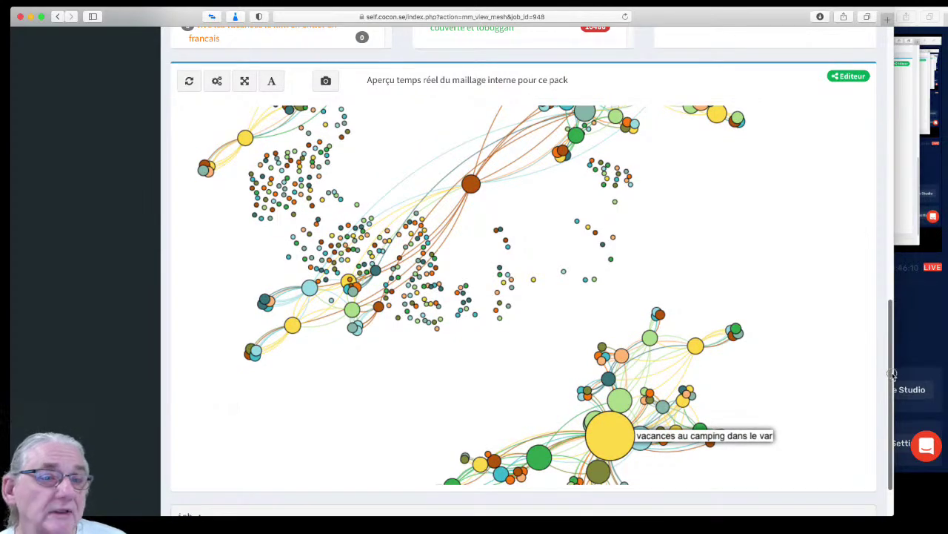
left_click_drag(892, 376, 895, 43)
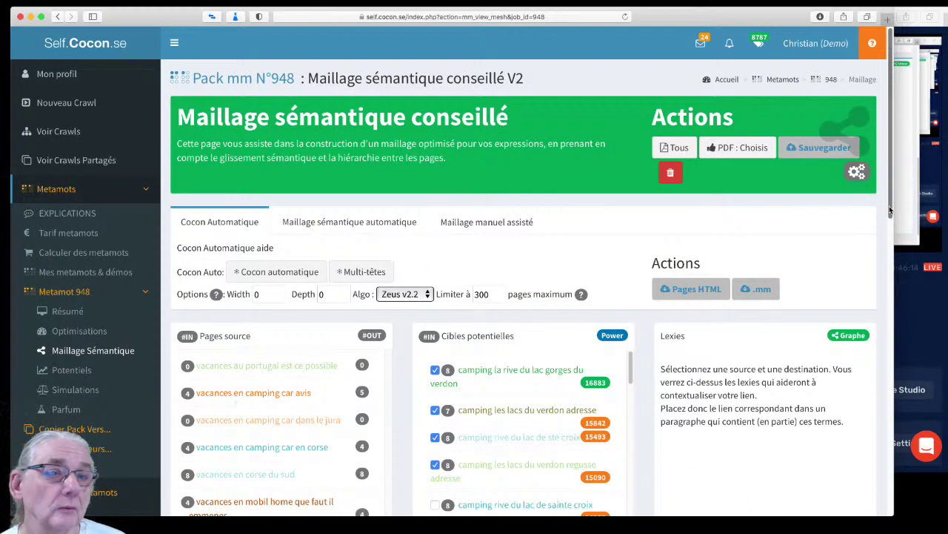
left_click_drag(889, 205, 890, 314)
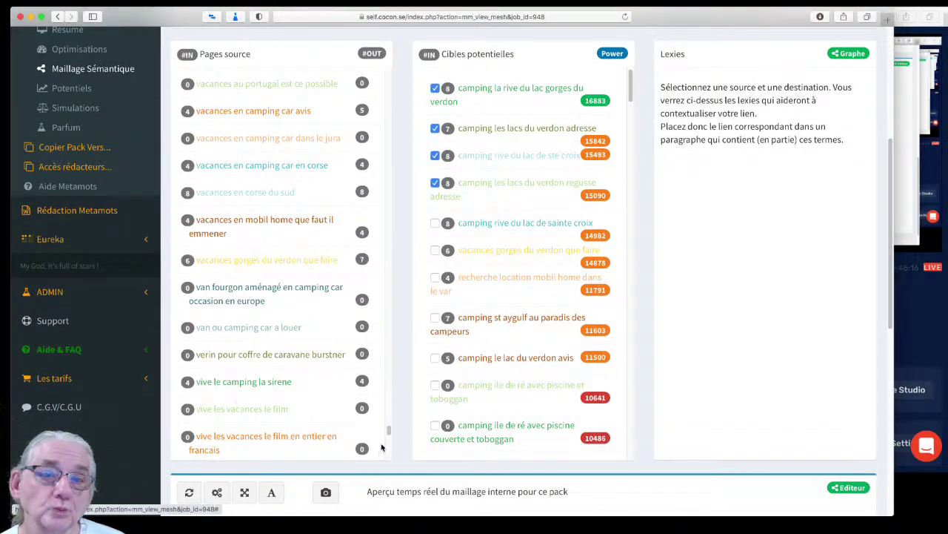
scroll(390, 429, "up", 3)
scroll(390, 430, "up", 5)
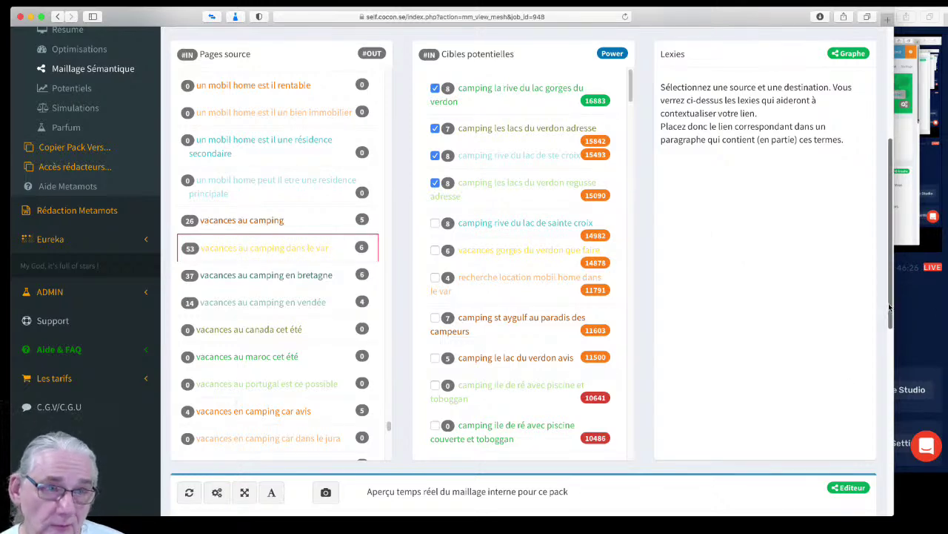
Apply All In assisted manual linking to the selected page "vacances au camping dans le var".
scroll(889, 297, "up", 1)
scroll(890, 297, "up", 5)
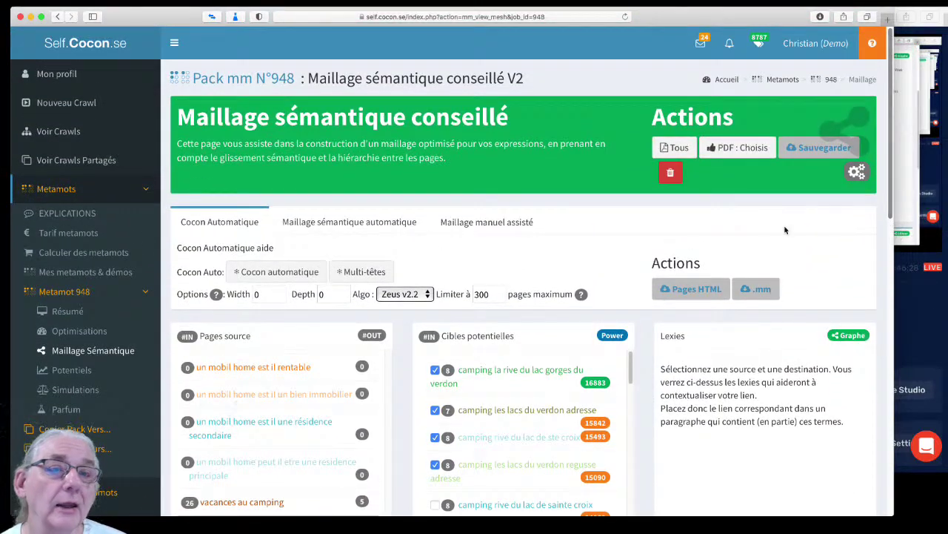
left_click(509, 224)
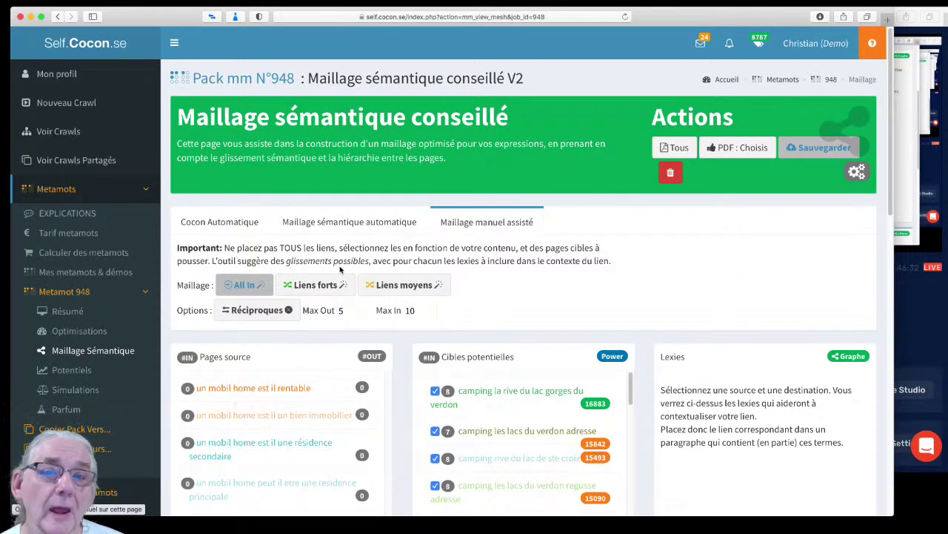
left_click(239, 286)
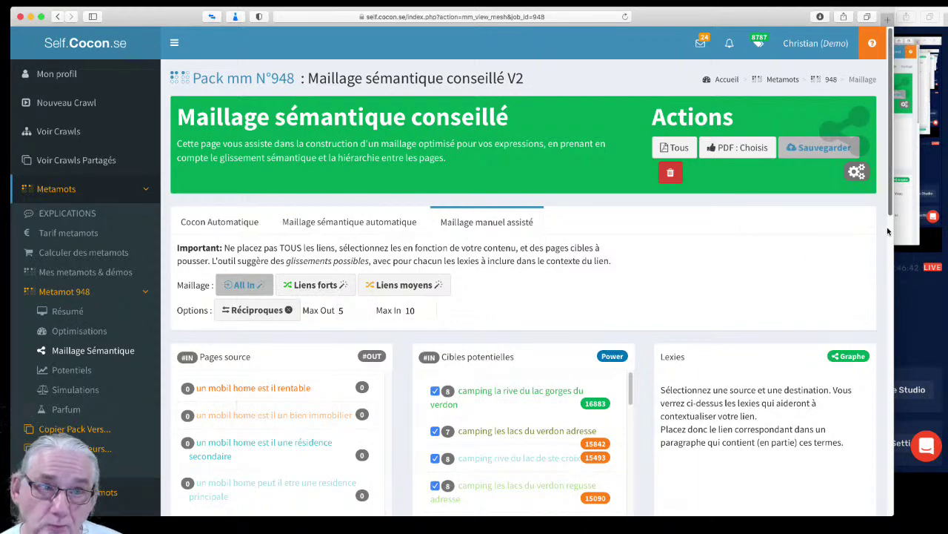
Reset the link graph's view, check the enlarged "vacances au camping dans le var" node, and rerun the force-directed layout.
scroll(892, 213, "down", 10)
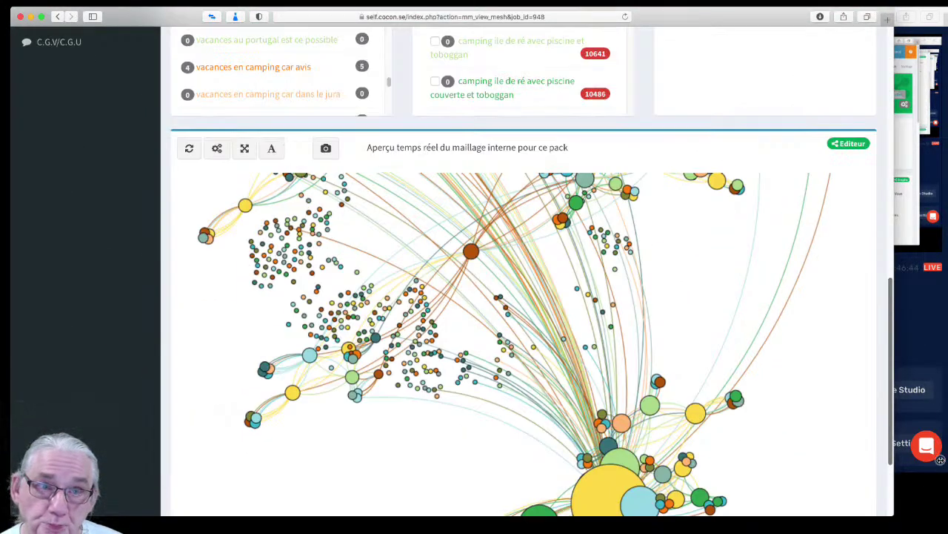
scroll(891, 296, "down", 2)
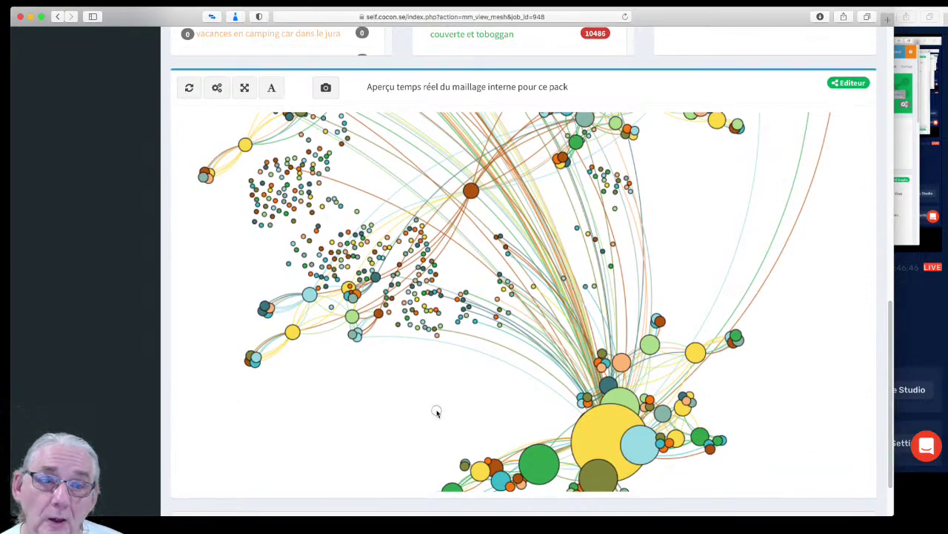
scroll(437, 413, "up", 3)
left_click(189, 88)
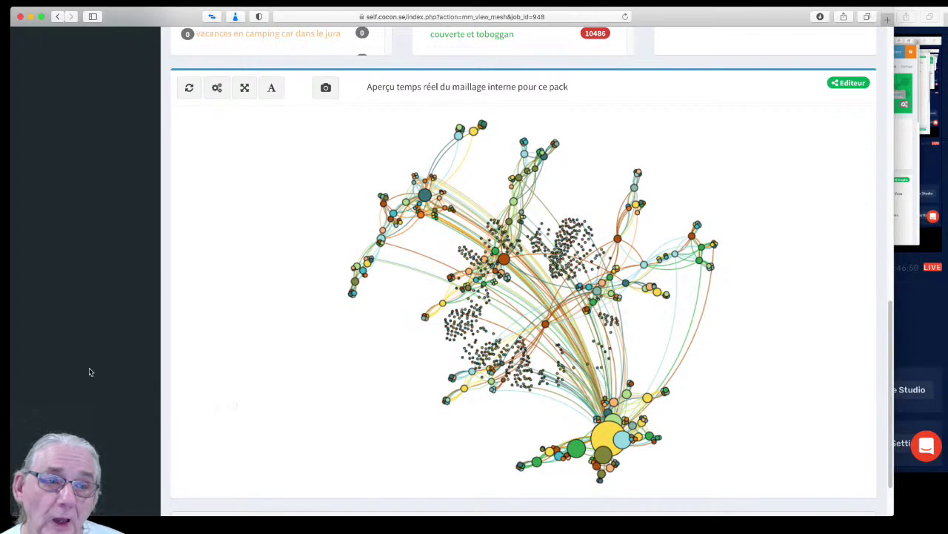
mouse_move(612, 431)
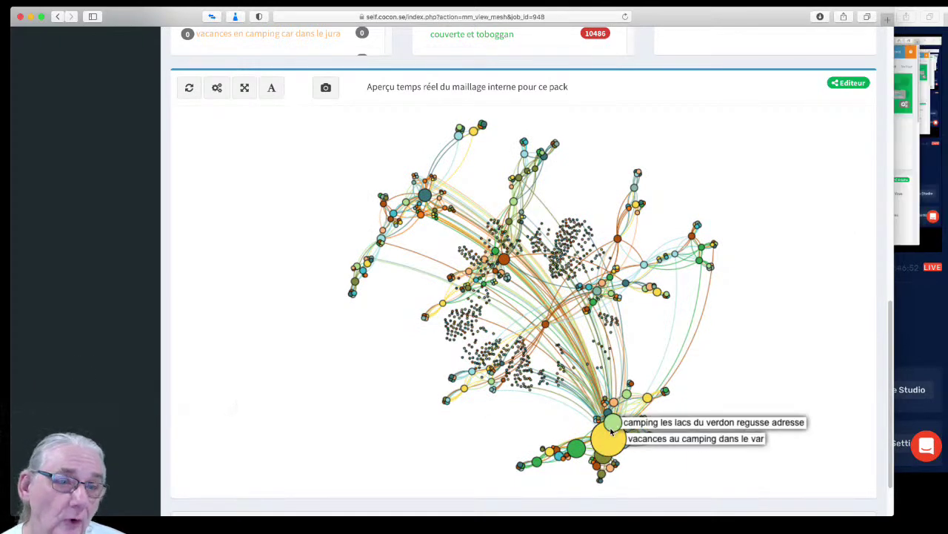
left_click(216, 90)
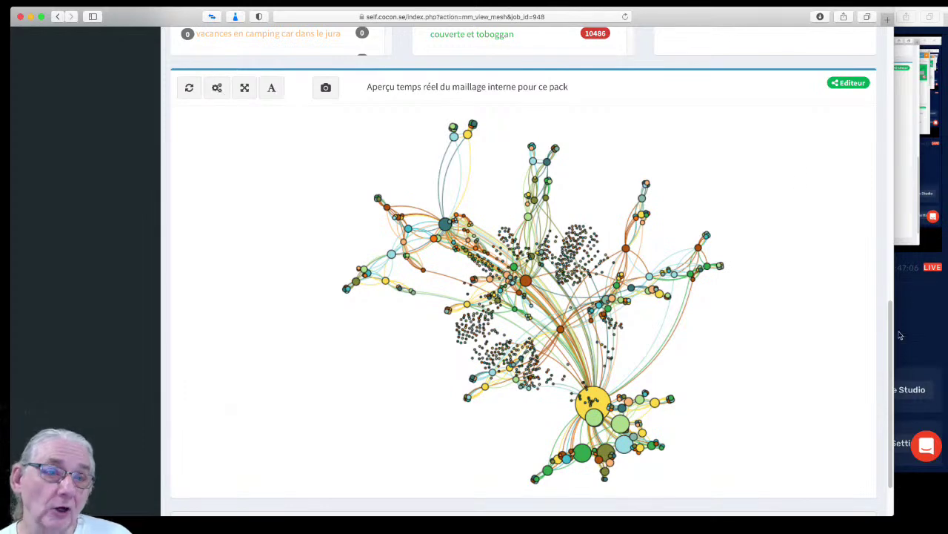
Select the "vacances au camping" node in the graph, and apply All In linking to that page.
double_click(524, 280)
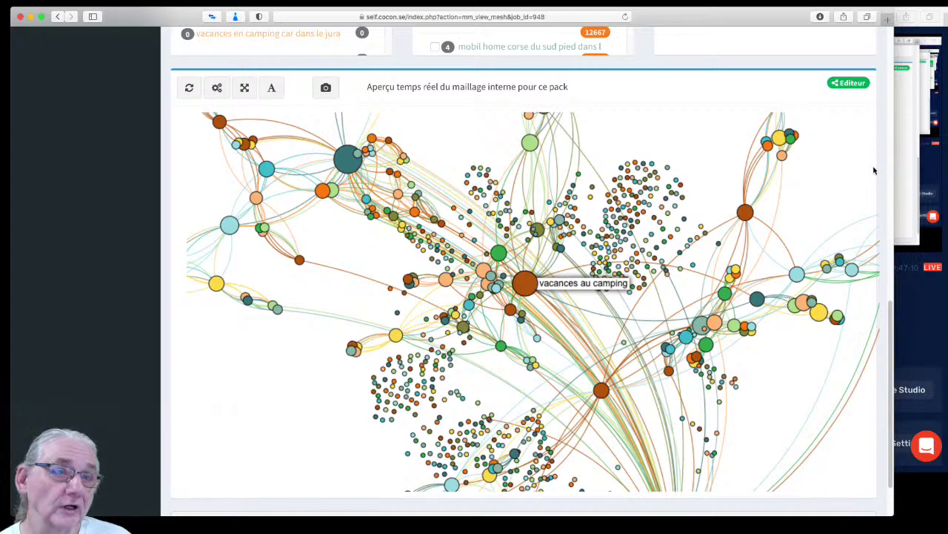
scroll(890, 43, "up", 2)
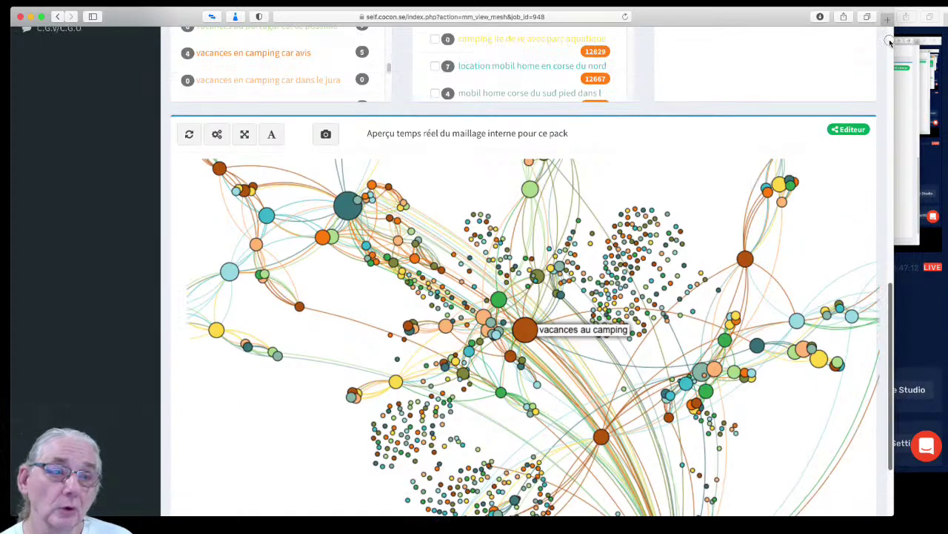
scroll(891, 42, "up", 10)
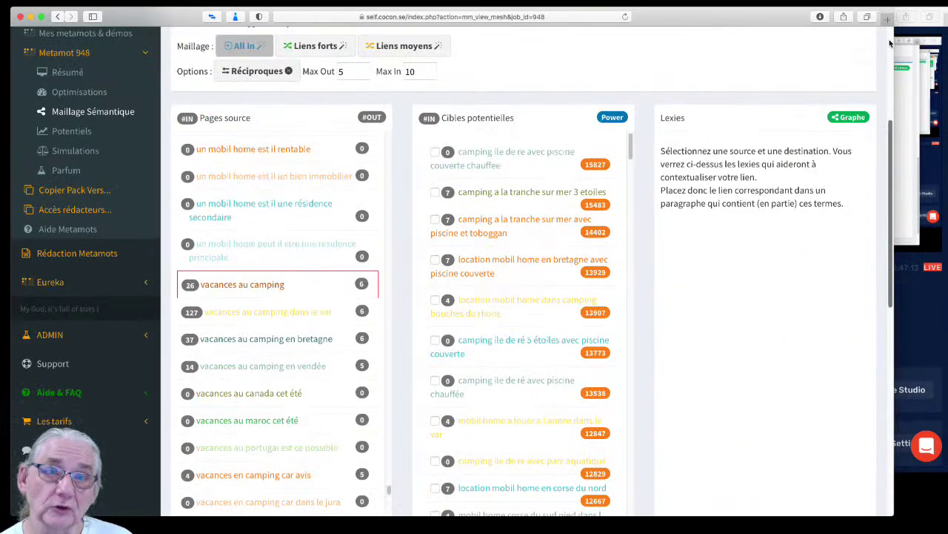
left_click(244, 48)
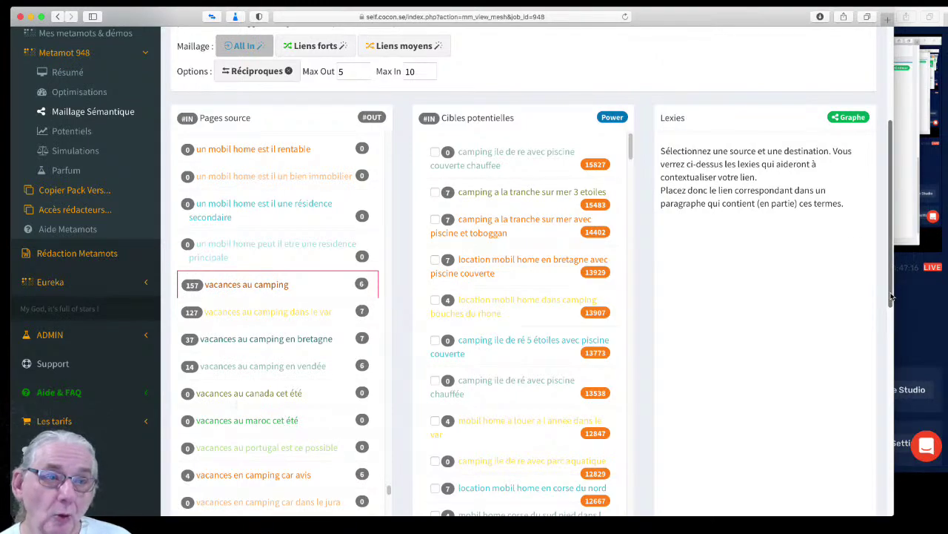
Refresh the link graph, select the "vacances au camping en bretagne" node as source page, and apply All In linking to it.
left_click_drag(892, 297, 905, 486)
left_click(188, 54)
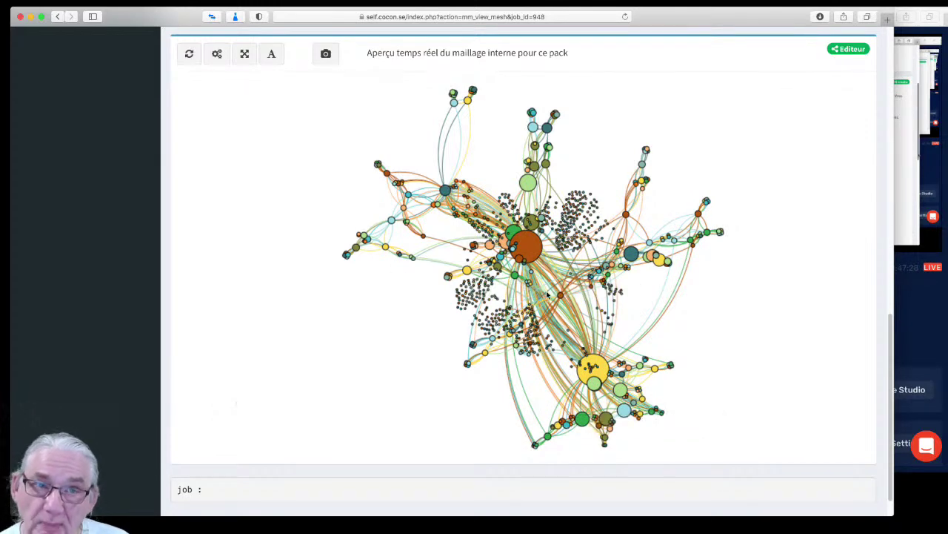
left_click(445, 190)
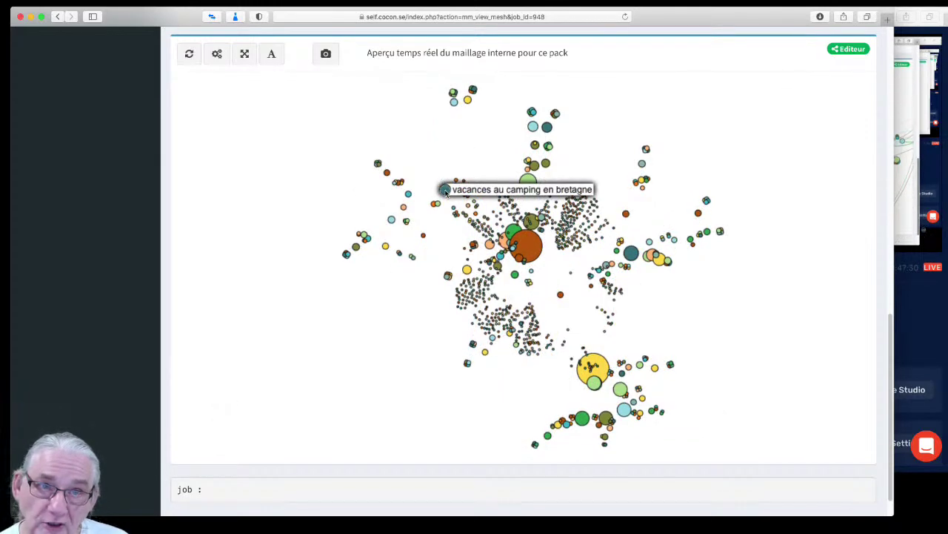
scroll(446, 191, "up", 5)
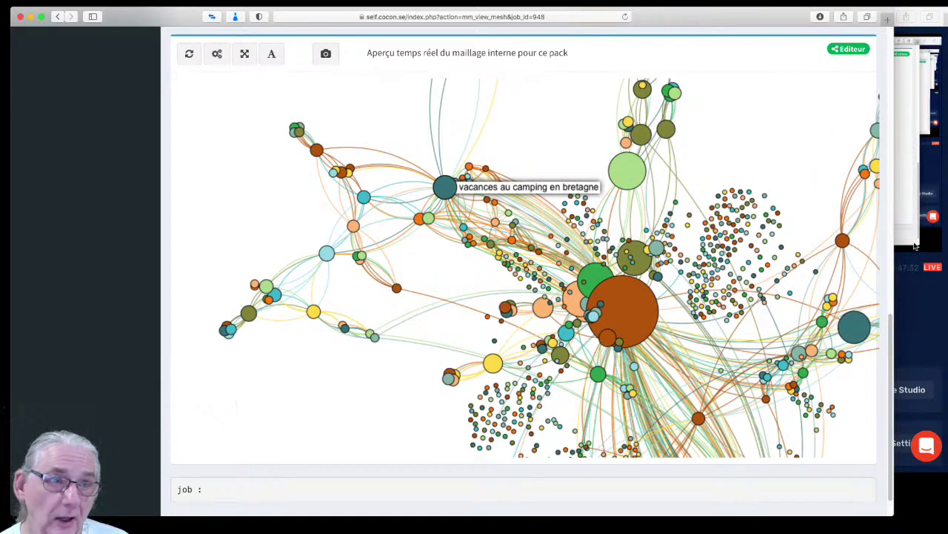
scroll(891, 328, "up", 1)
left_click_drag(892, 327, 909, 102)
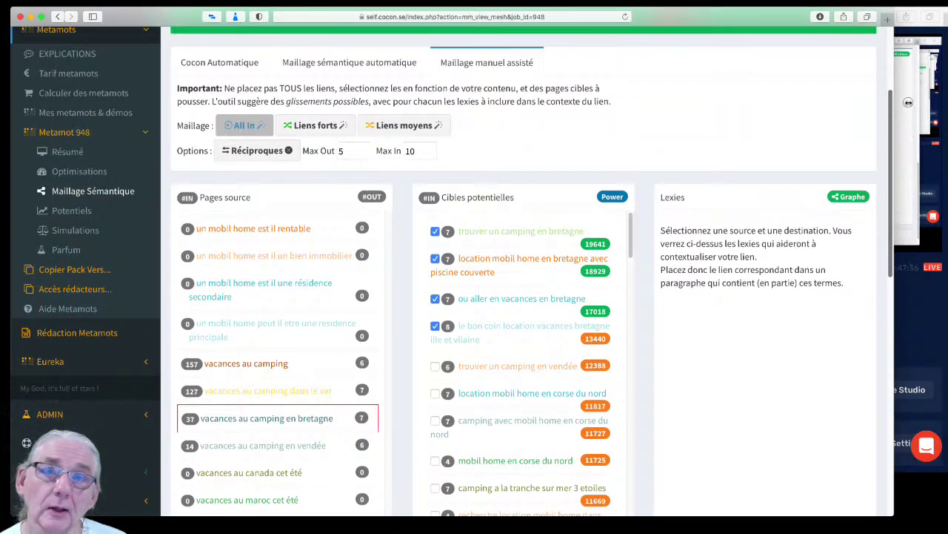
left_click(231, 126)
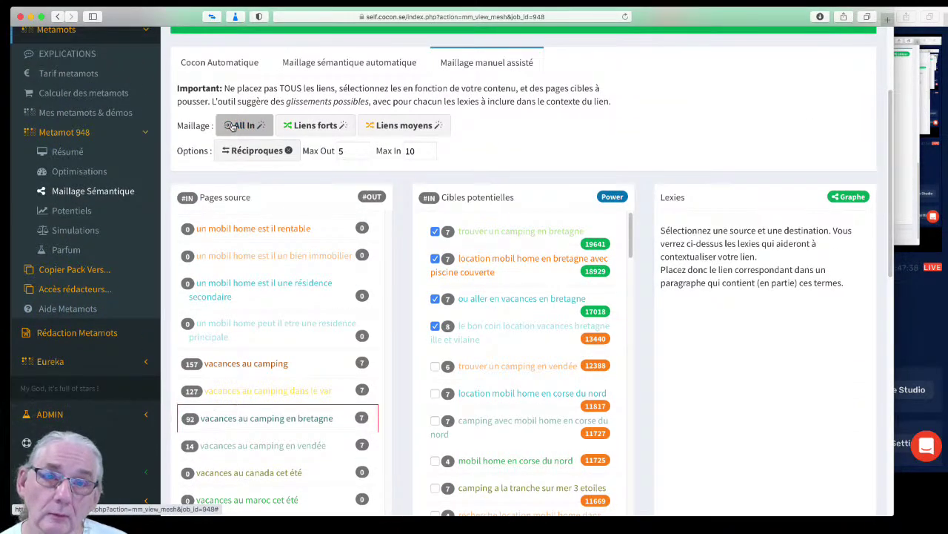
Reset the updated link graph's view, and rerun the force-directed layout to spread the nodes.
left_click_drag(893, 240, 900, 470)
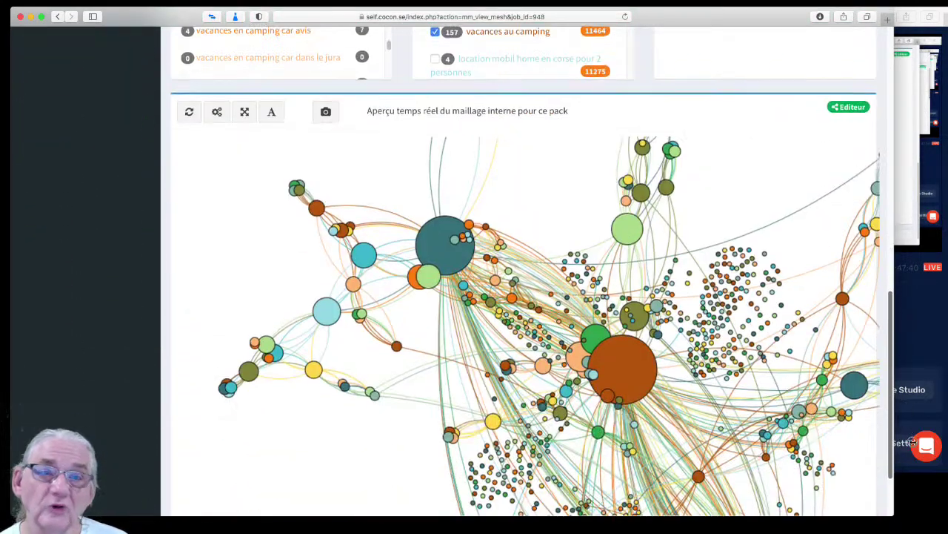
left_click(187, 114)
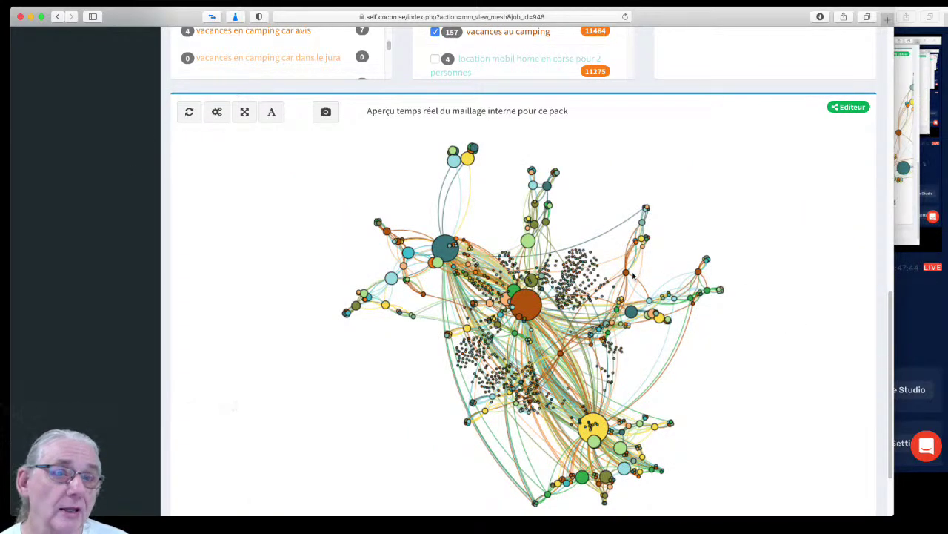
mouse_move(625, 273)
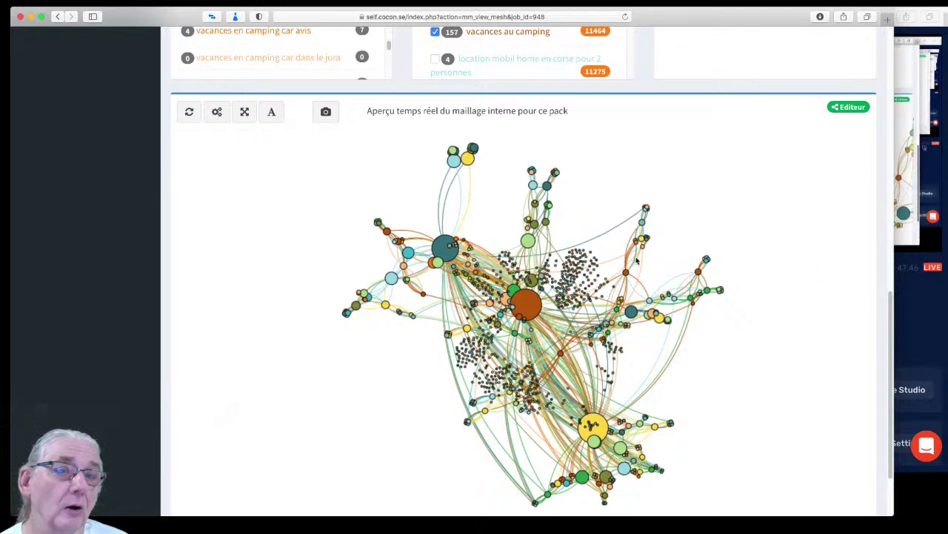
mouse_move(635, 313)
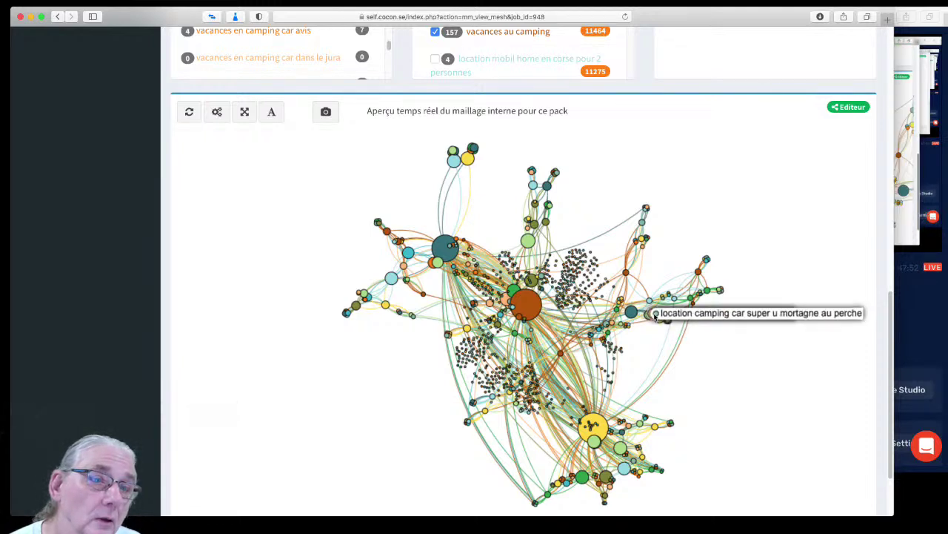
mouse_move(612, 324)
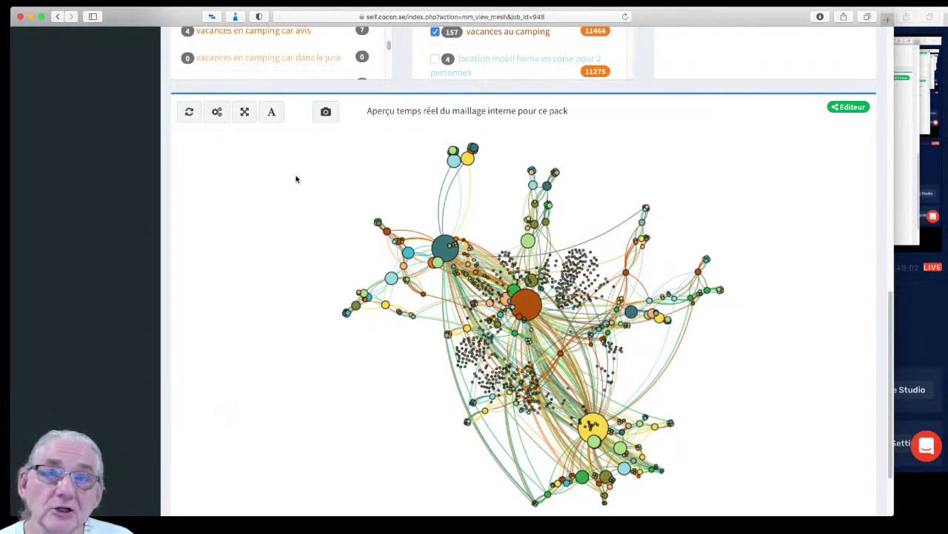
left_click(216, 112)
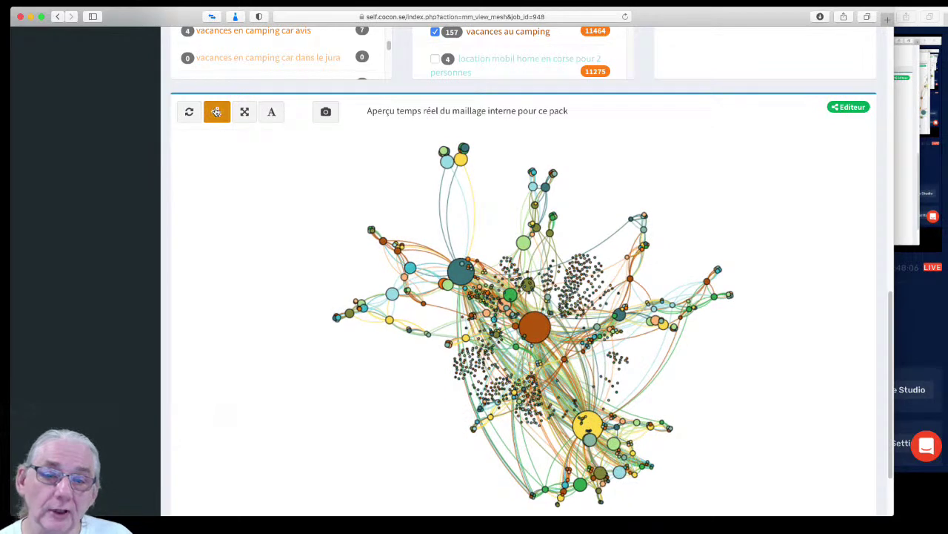
left_click(216, 111)
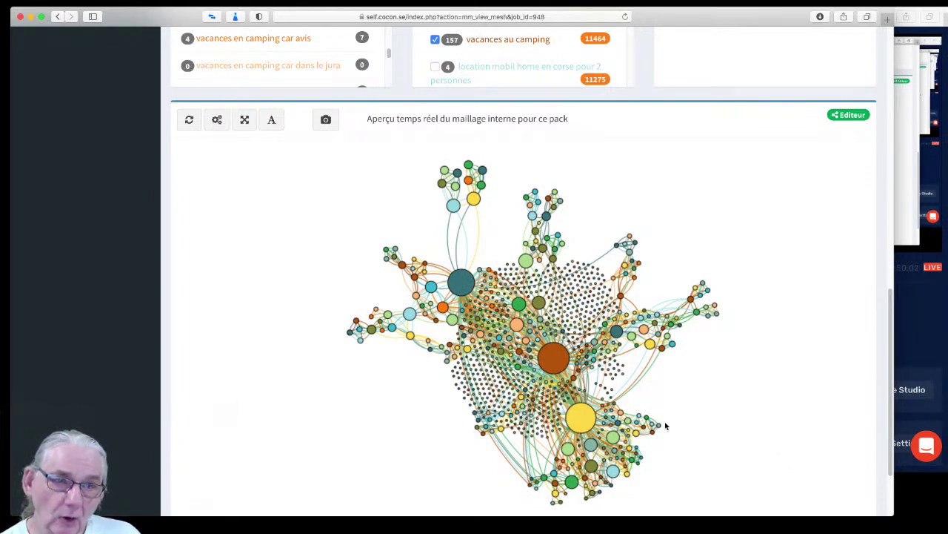
Inspect the "ou aller en vacances en bretagne", "vacances au camping en bretagne" and "vacances au camping dans le var" nodes in the rearranged link graph.
mouse_move(558, 358)
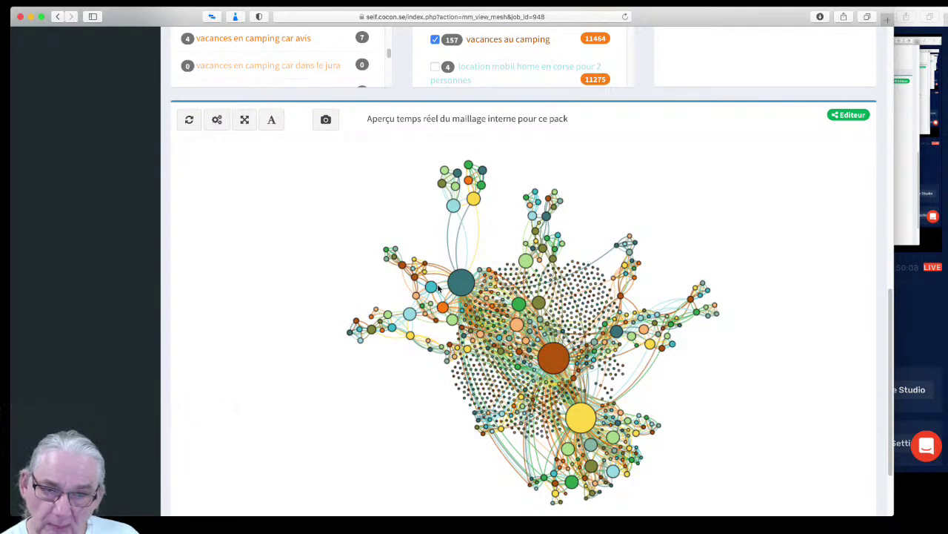
mouse_move(434, 288)
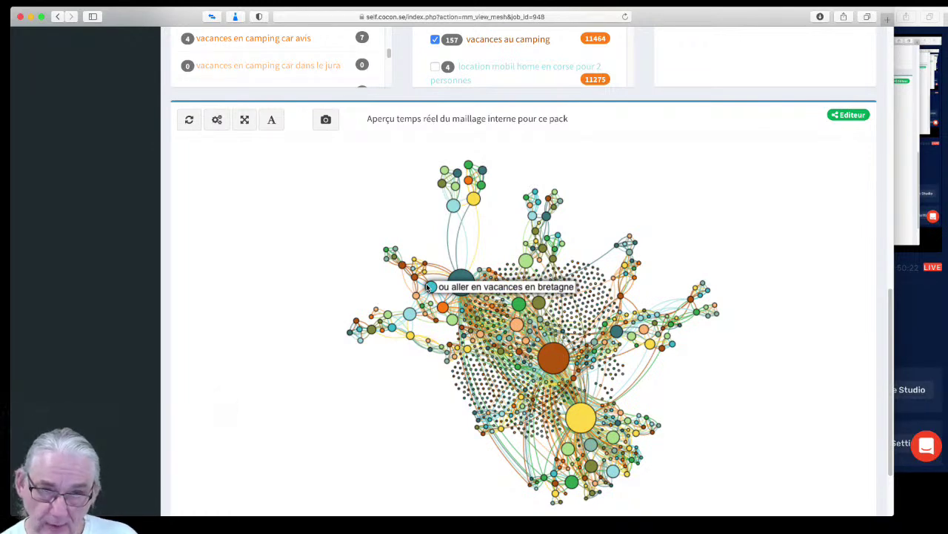
mouse_move(472, 288)
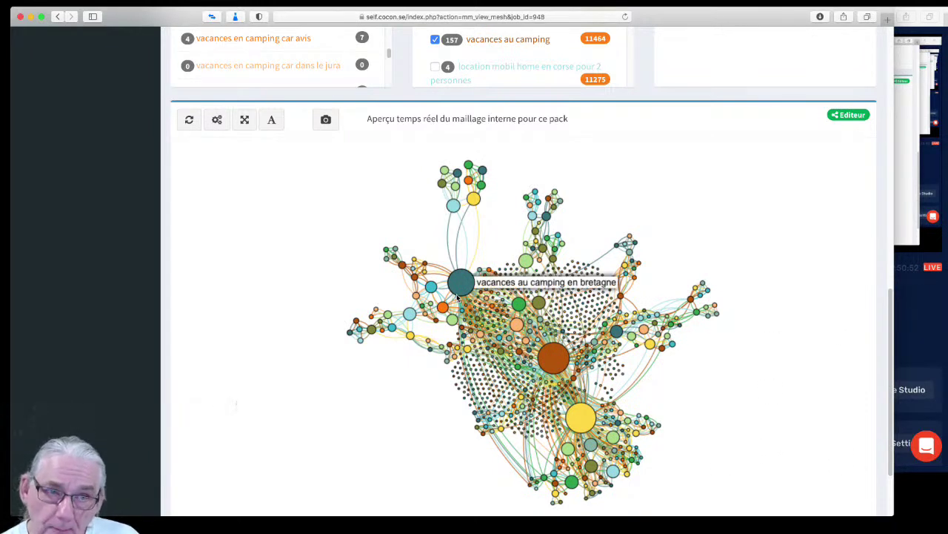
mouse_move(579, 430)
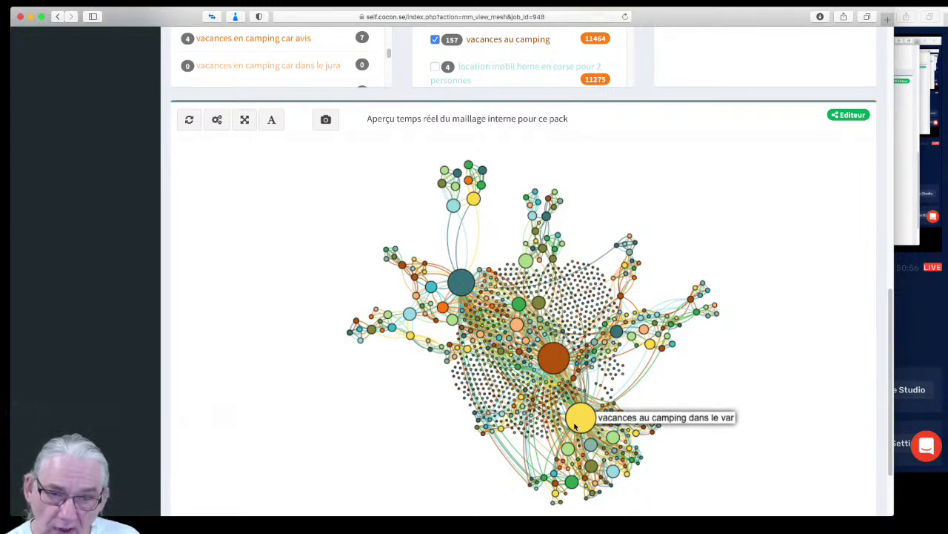
mouse_move(500, 427)
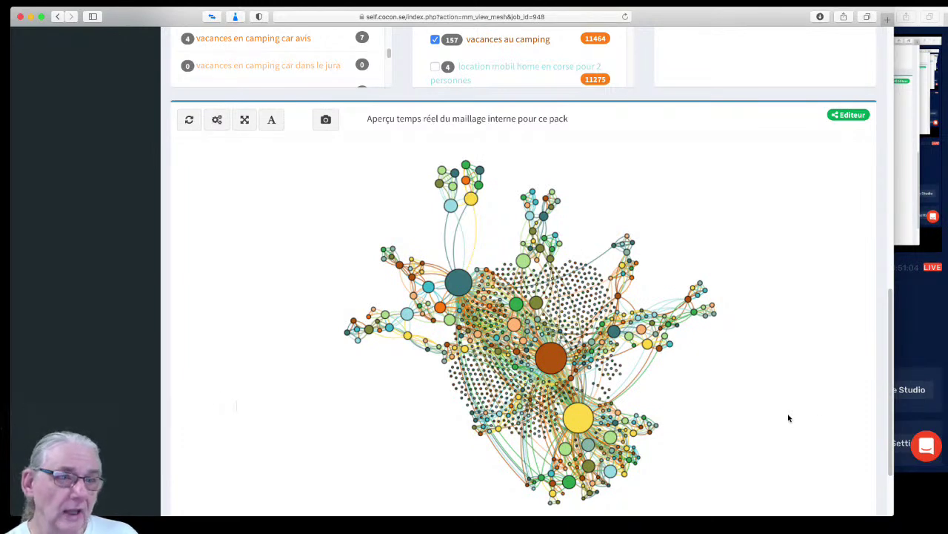
scroll(890, 475, "down", 1)
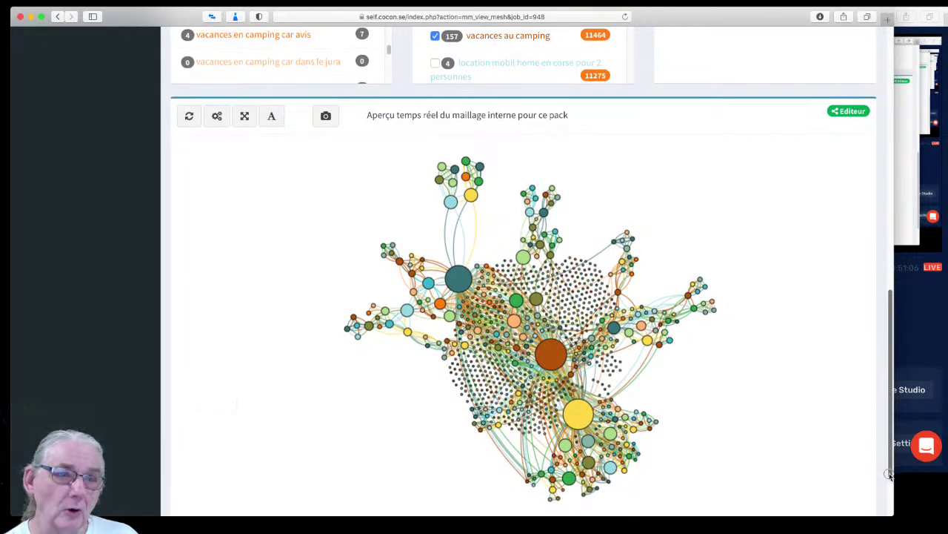
scroll(890, 475, "down", 3)
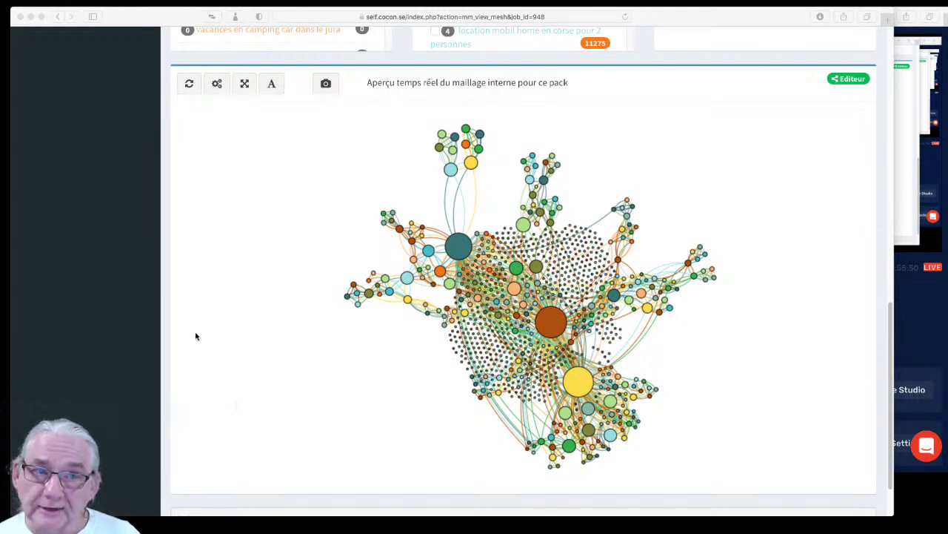
left_click(231, 371)
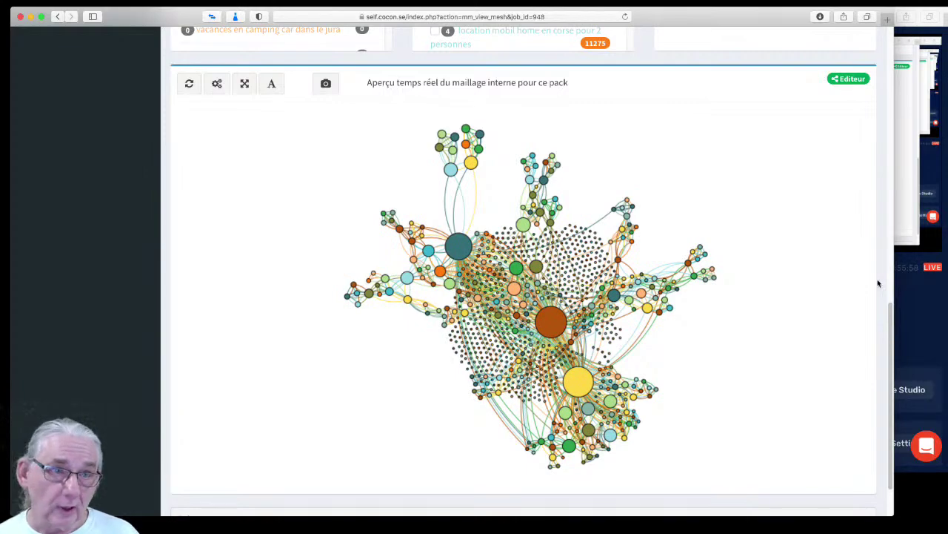
Display the lexies linking source "vacances au camping" to "location mobil home en bretagne avec piscine couverte" and "camping palavas les flots bord de mer avec piscine".
left_click_drag(888, 296, 873, 152)
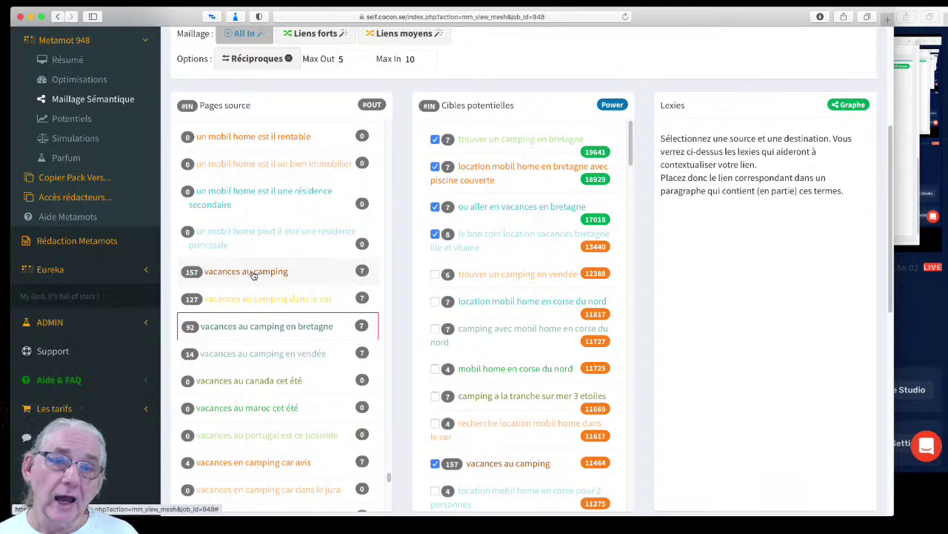
left_click(254, 272)
left_click(498, 249)
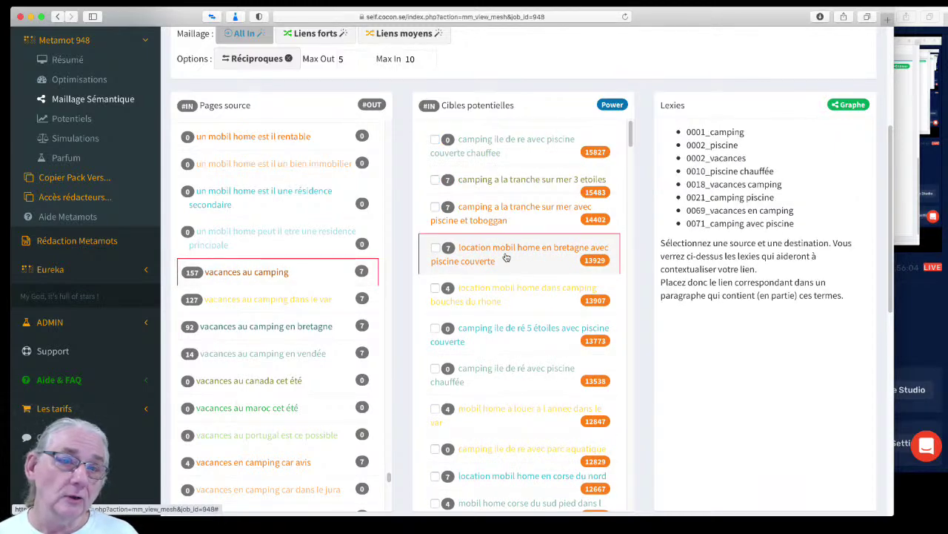
scroll(512, 266, "down", 15)
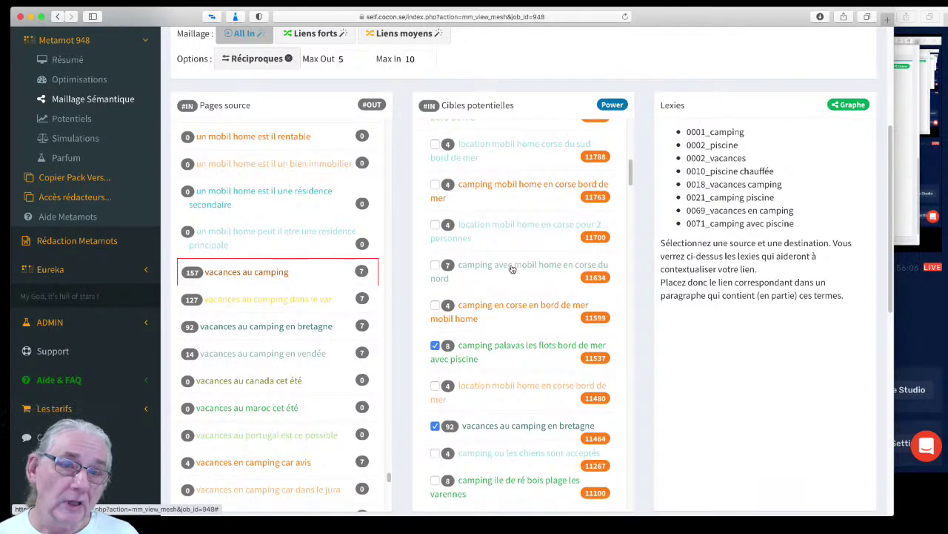
left_click(527, 359)
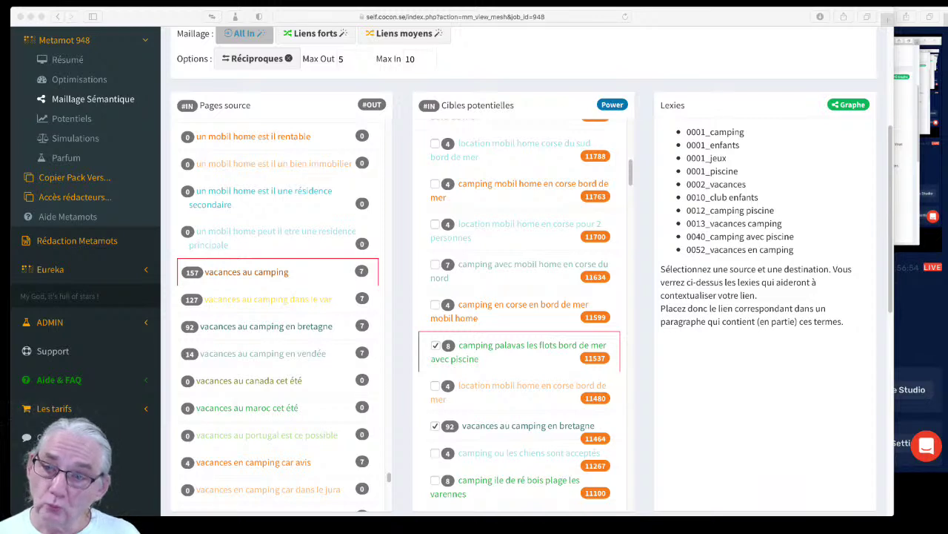
left_click(117, 470)
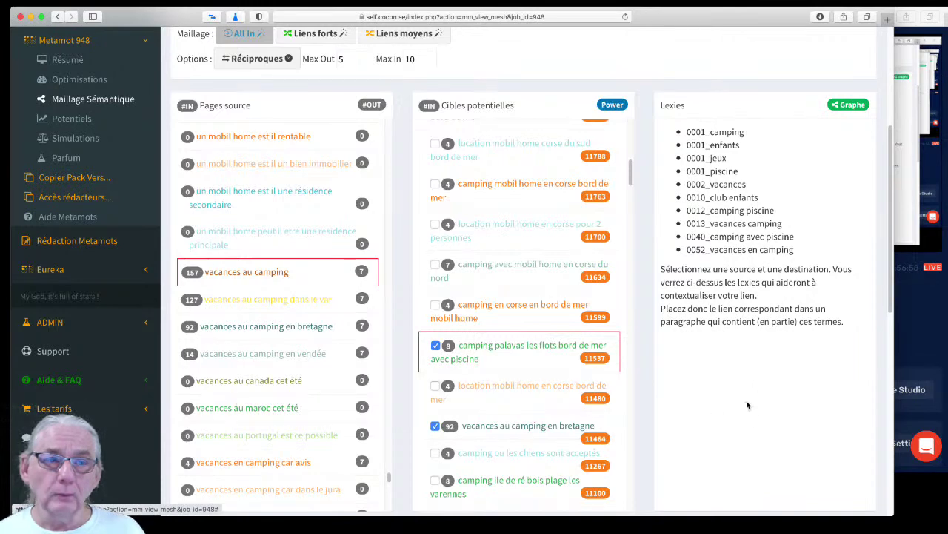
scroll(758, 403, "up", 1)
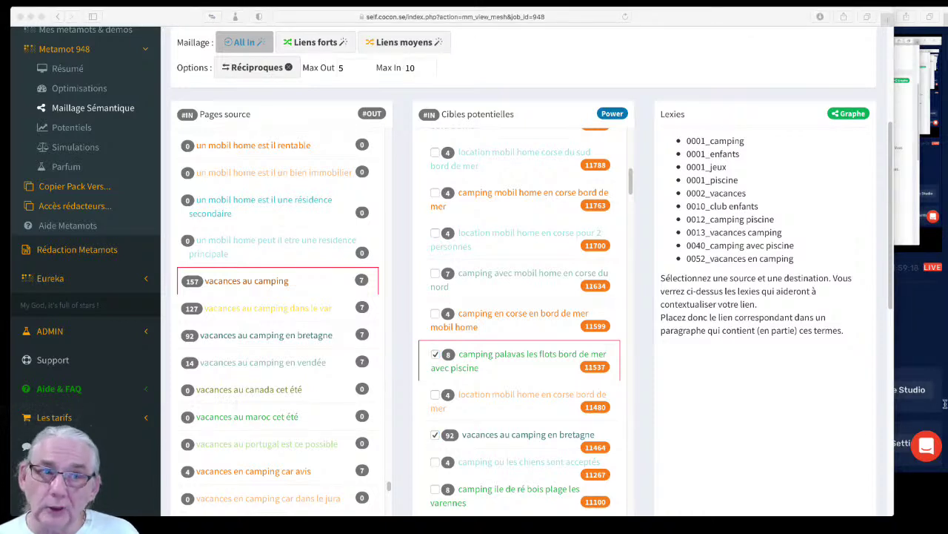
left_click(821, 441)
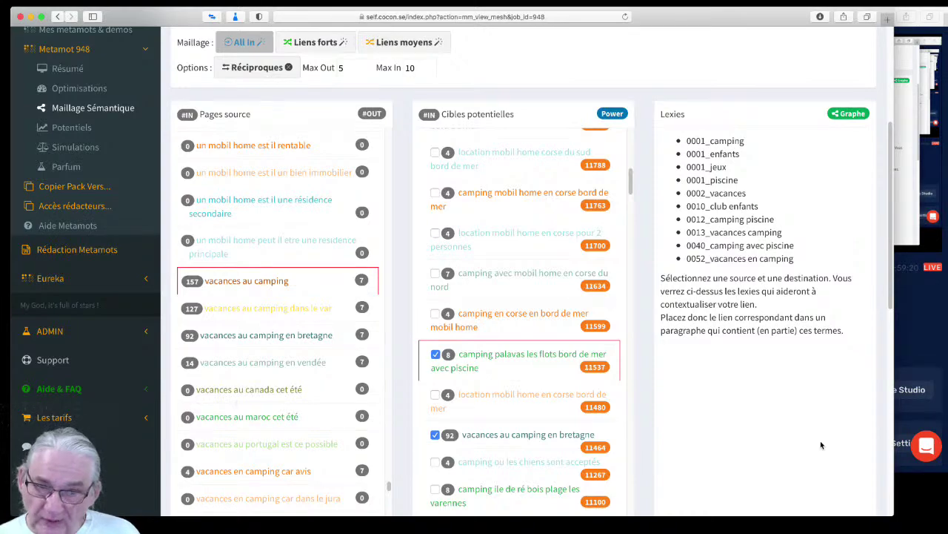
scroll(820, 444, "up", 2)
scroll(820, 444, "up", 3)
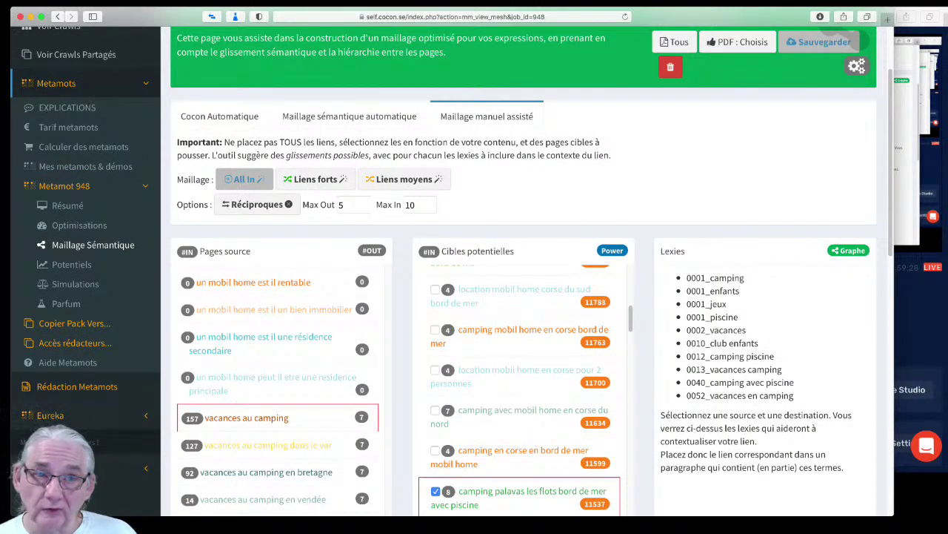
scroll(478, 221, "up", 1)
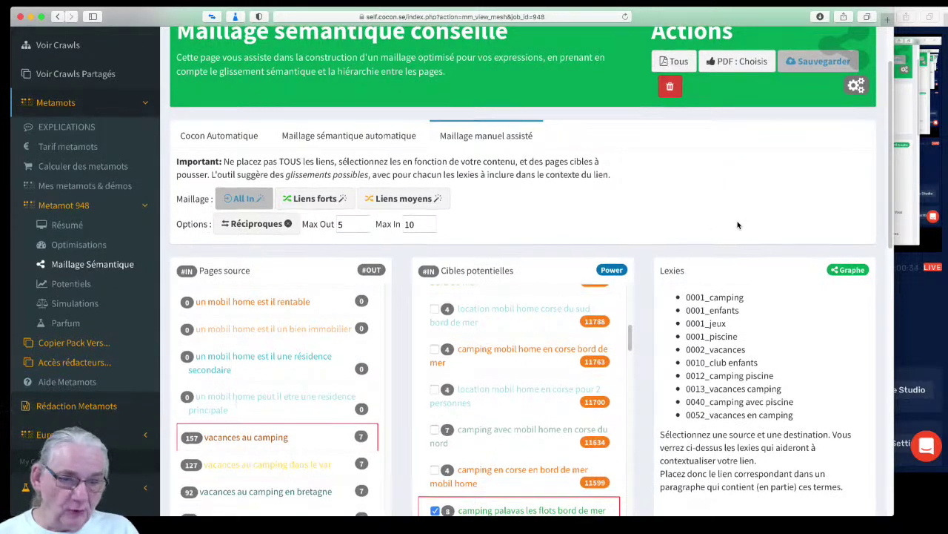
scroll(723, 228, "up", 1)
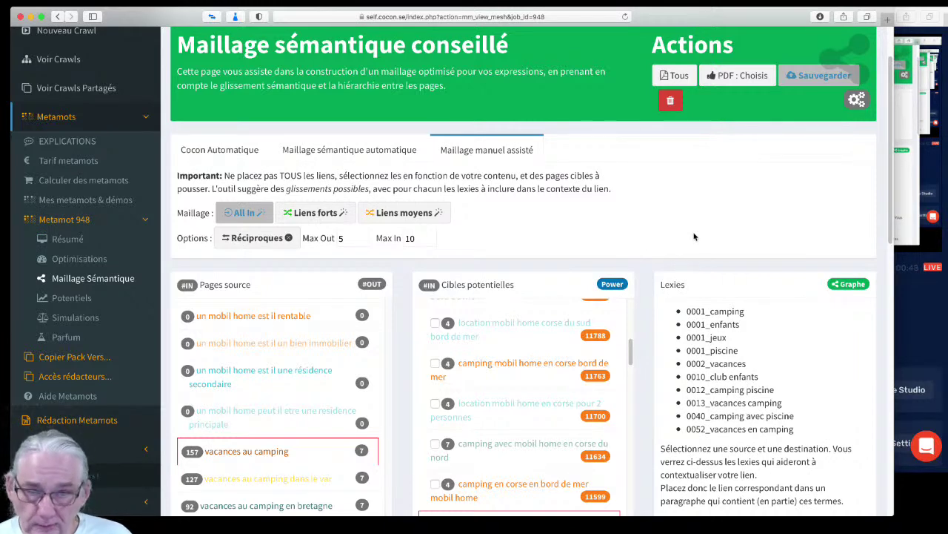
scroll(731, 339, "down", 10)
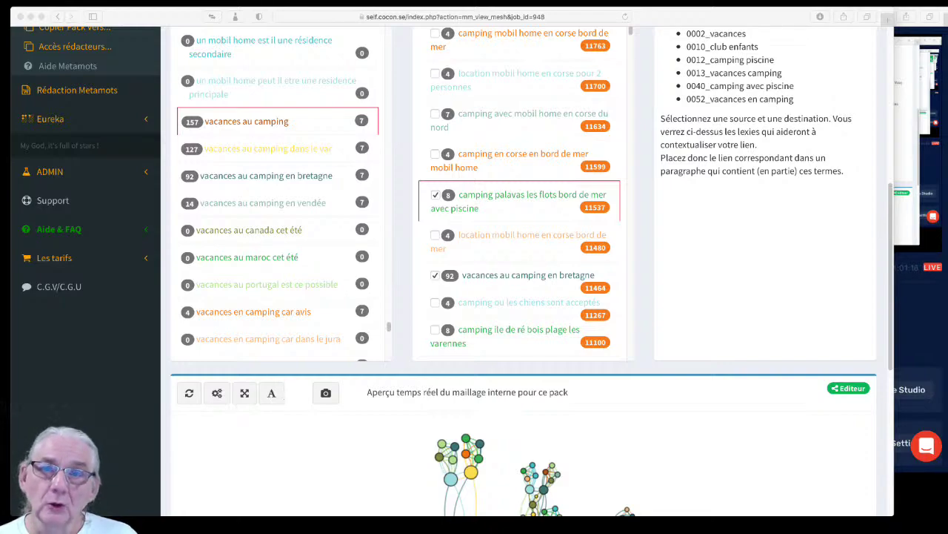
Open the Metamots explanations page, and browse its practical guides and semantic SEO courses.
left_click(89, 380)
scroll(89, 379, "up", 10)
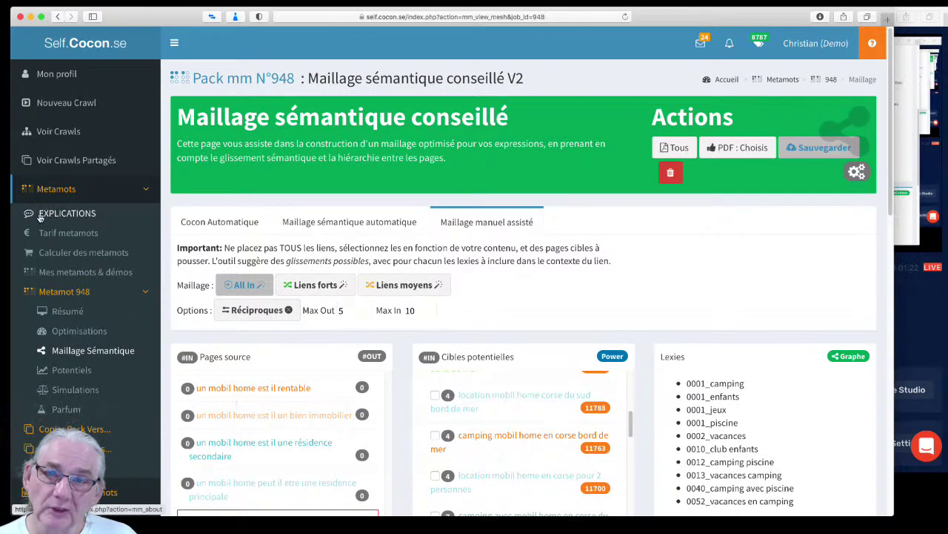
left_click(73, 216)
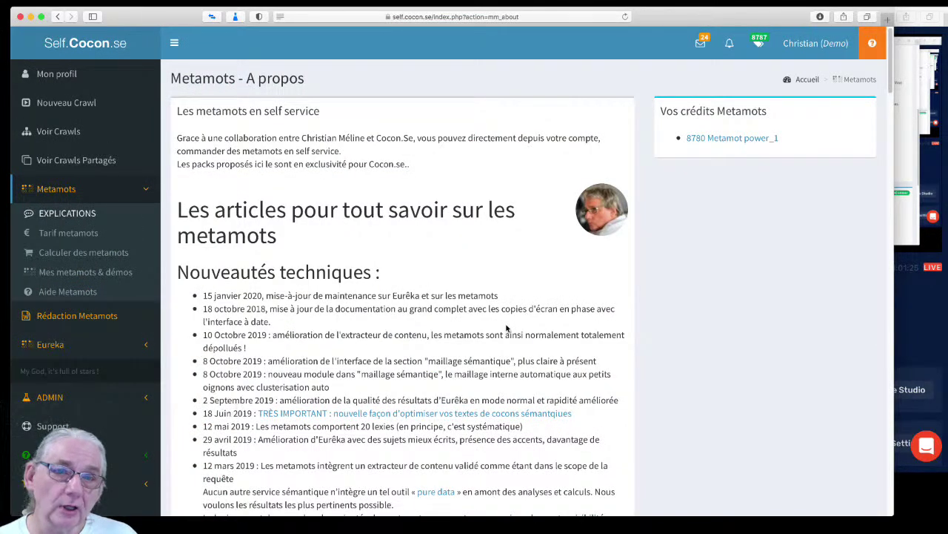
scroll(507, 328, "down", 5)
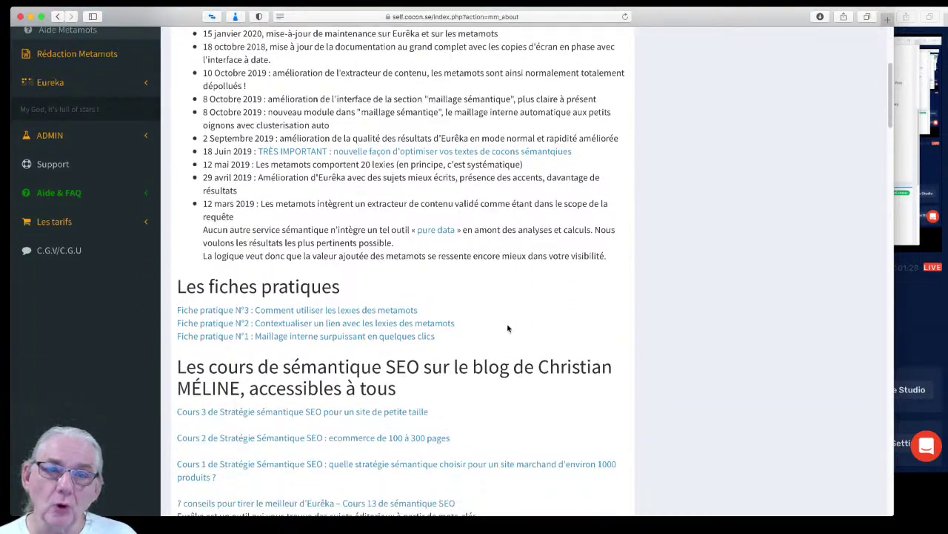
scroll(508, 328, "down", 6)
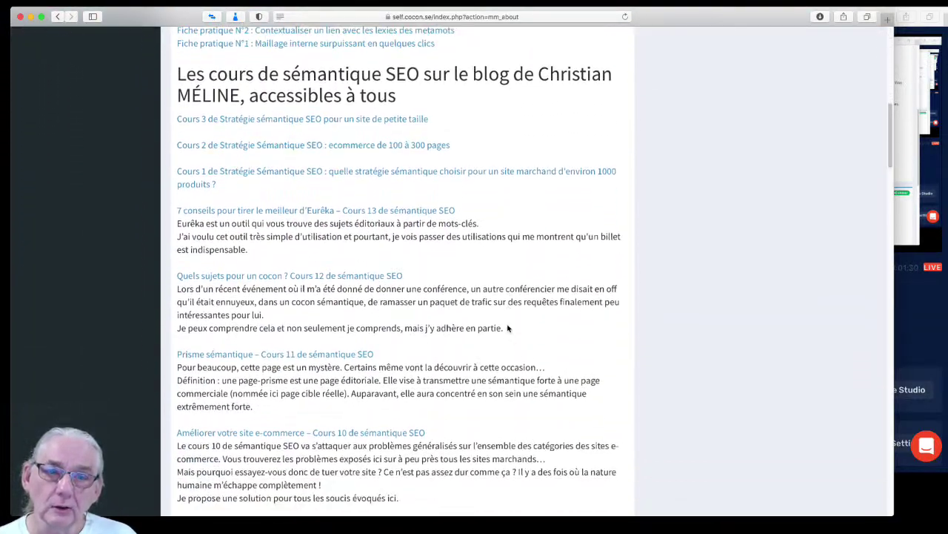
Review the semantic SEO course list down to the conference slides and videos, and return to the practical guides.
scroll(508, 328, "down", 4)
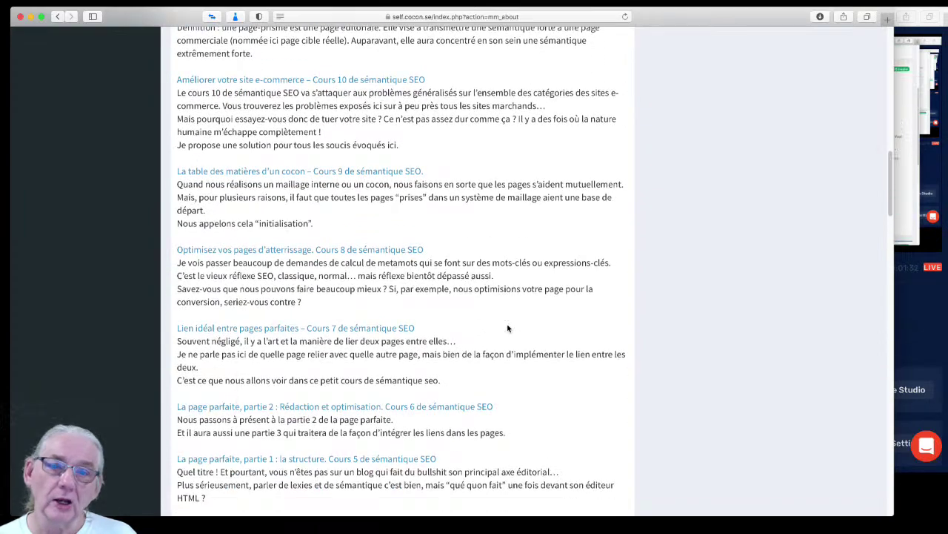
scroll(601, 407, "down", 6)
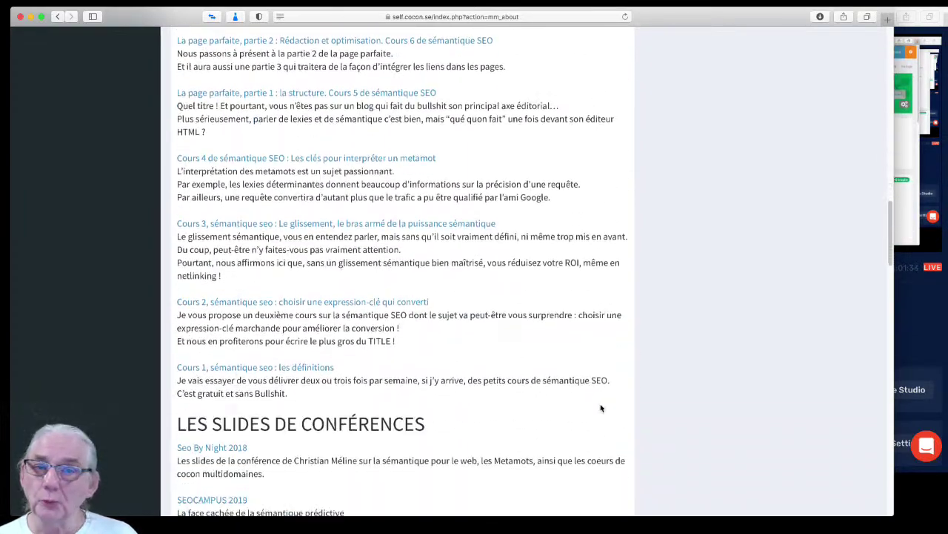
scroll(601, 407, "down", 4)
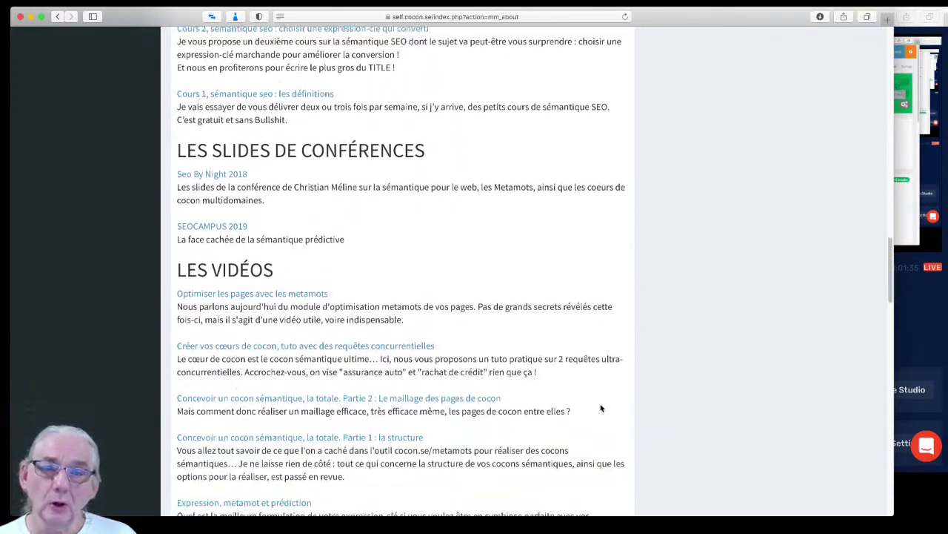
scroll(601, 408, "down", 1)
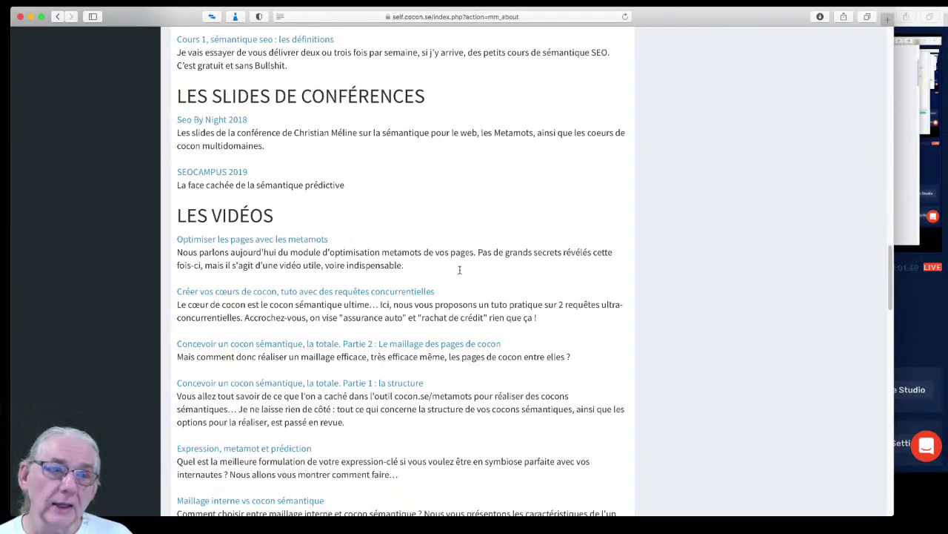
scroll(473, 301, "up", 4)
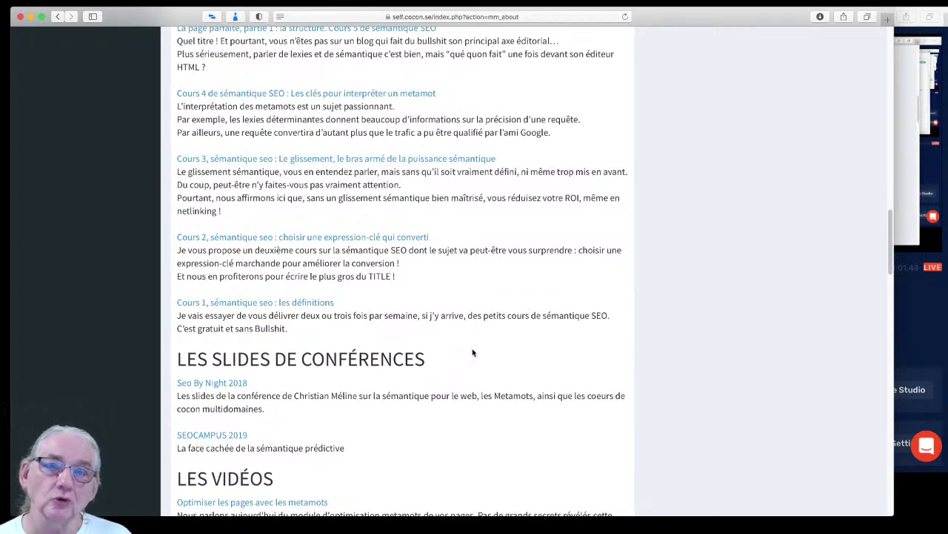
scroll(470, 355, "down", 1)
scroll(468, 361, "up", 7)
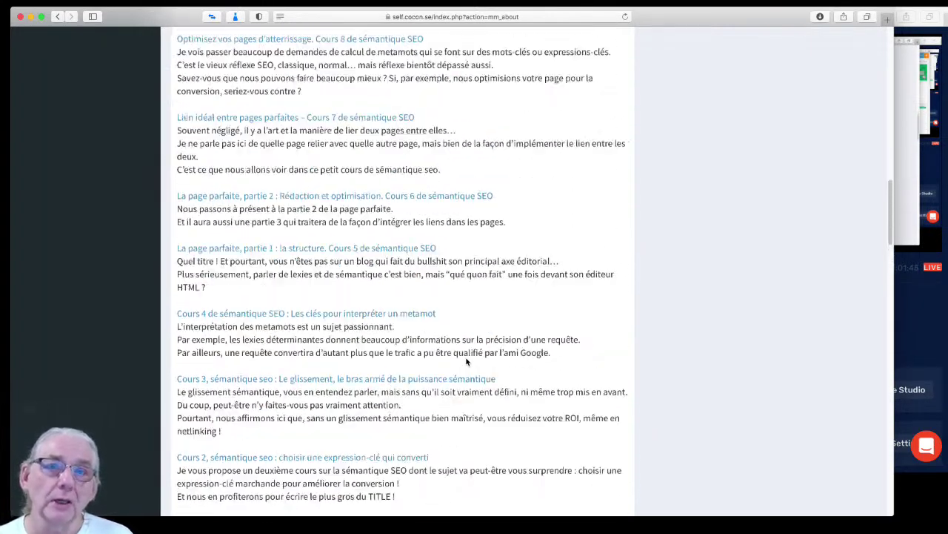
scroll(467, 361, "up", 8)
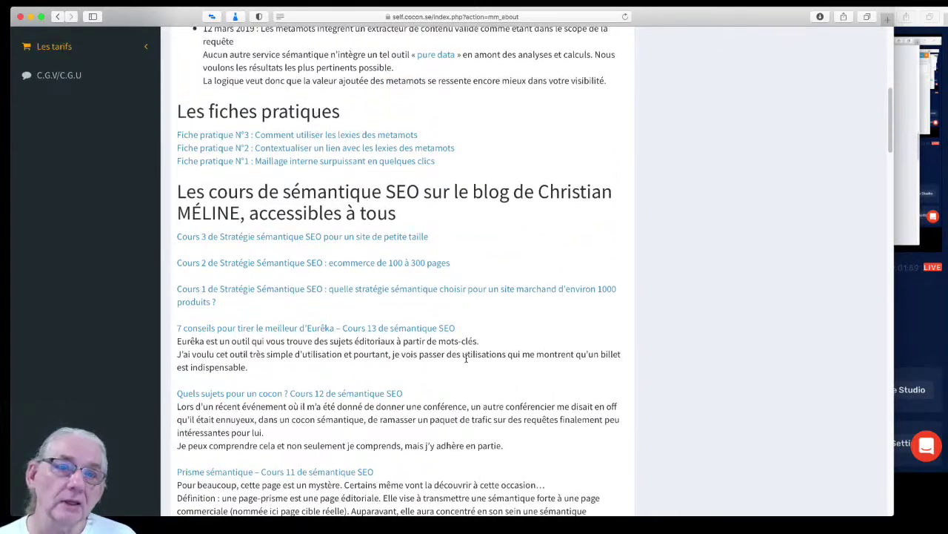
Browse the Metamots videos and external articles, and highlight the Notuxedo section with its articles on prism pages and creating a semantic cocoon.
scroll(465, 359, "down", 8)
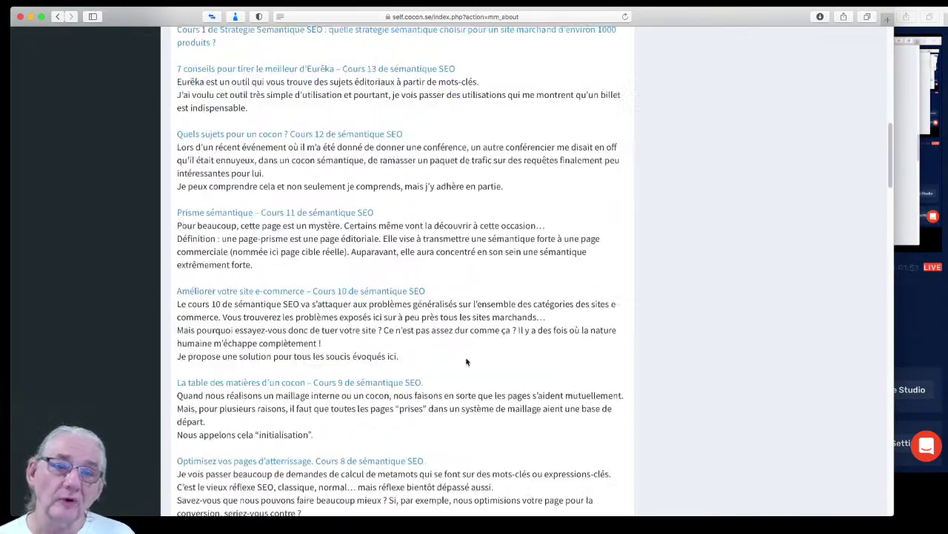
scroll(466, 361, "down", 10)
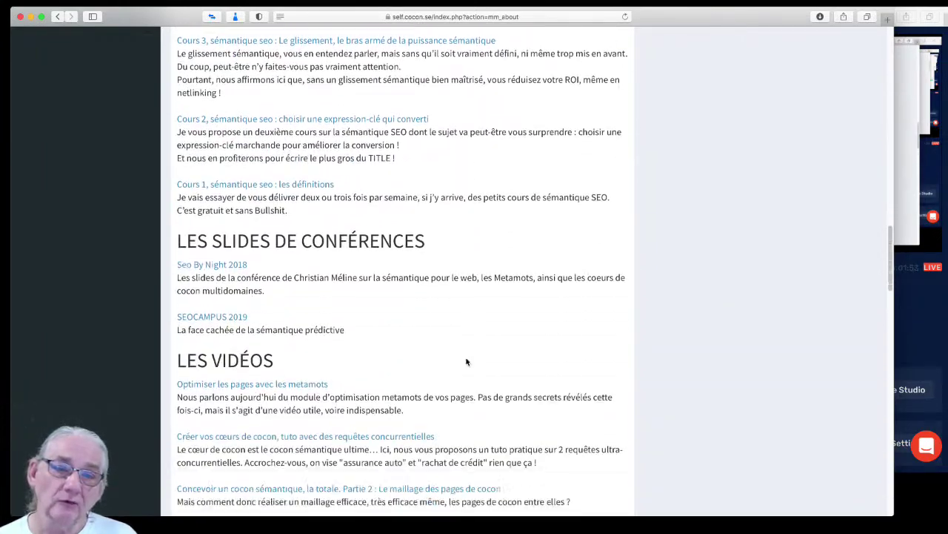
scroll(467, 362, "down", 5)
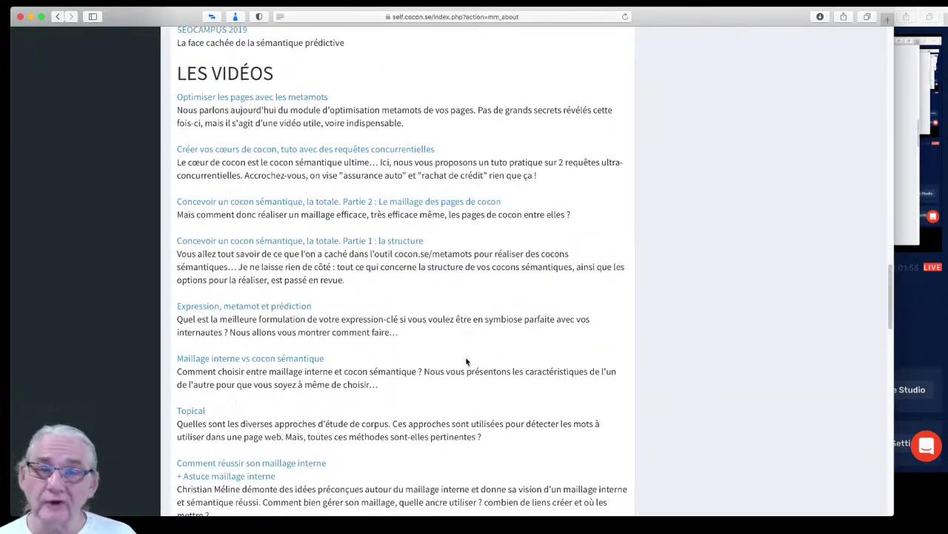
scroll(466, 362, "down", 6)
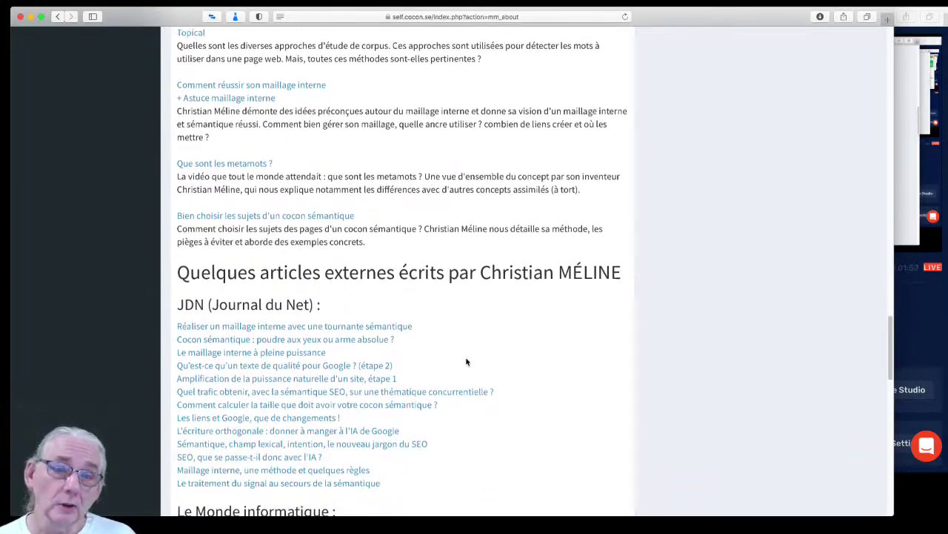
scroll(467, 362, "down", 3)
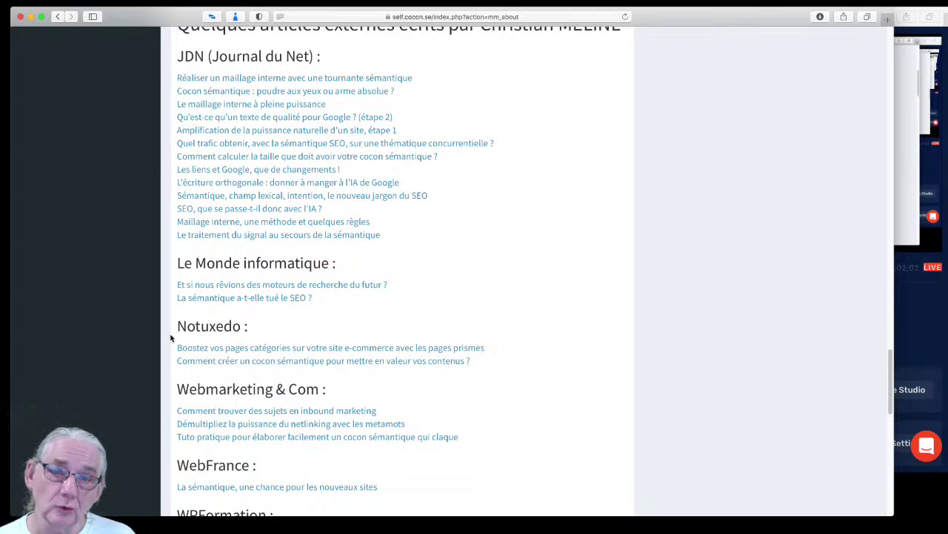
left_click_drag(170, 335, 497, 370)
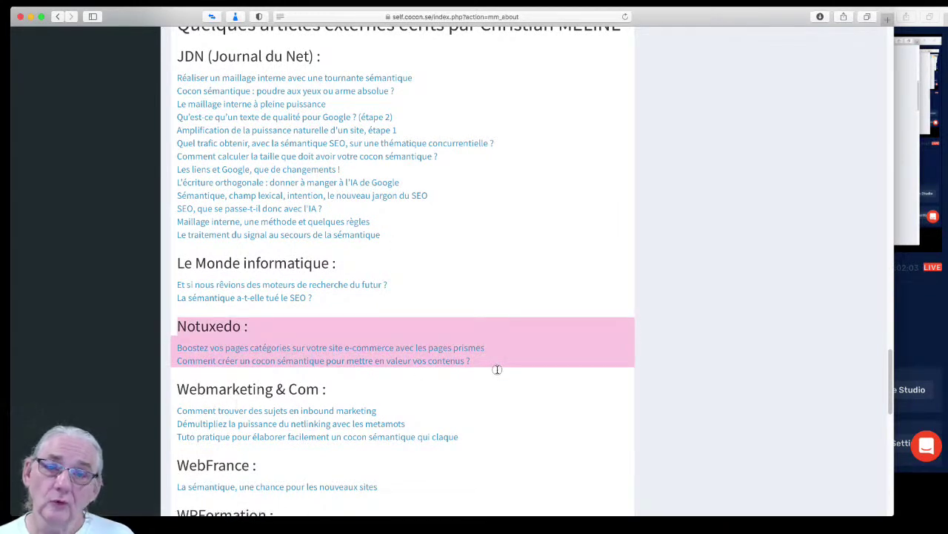
left_click(526, 372)
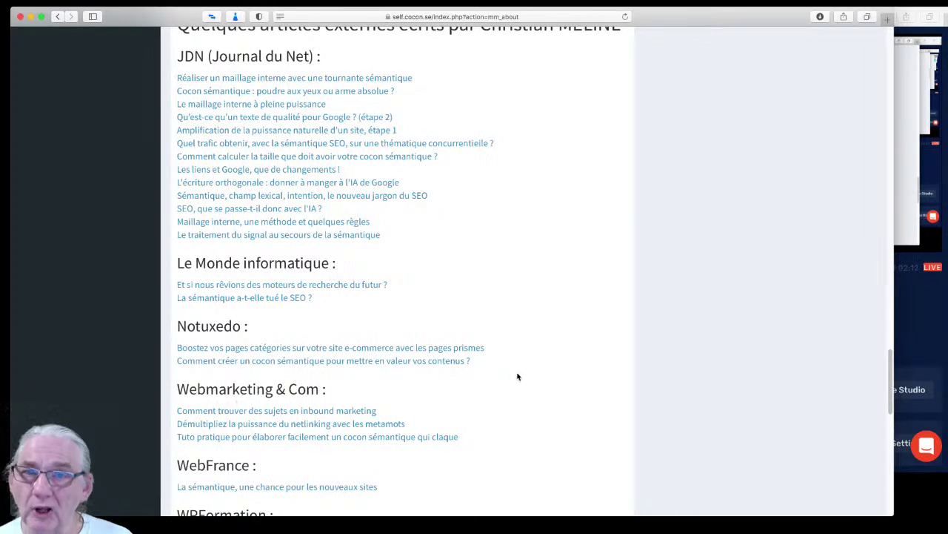
scroll(516, 380, "down", 1)
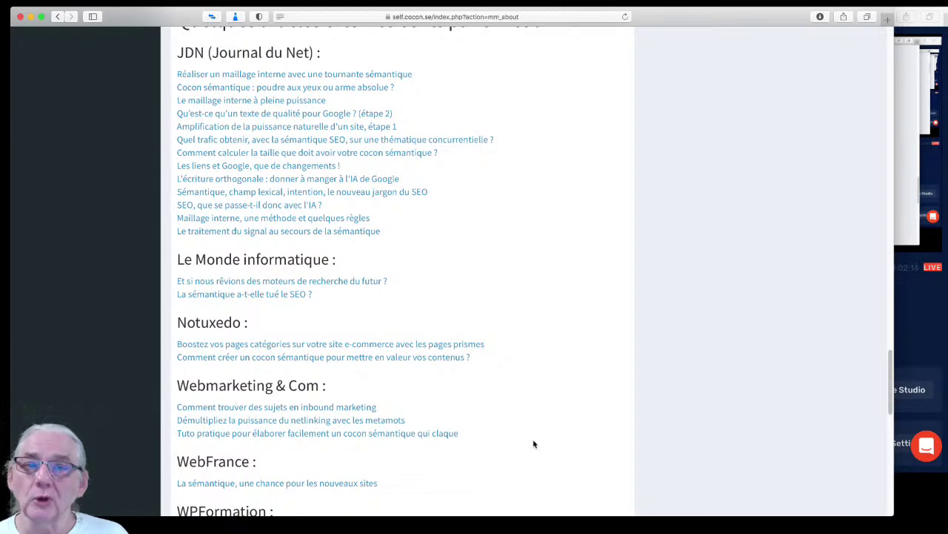